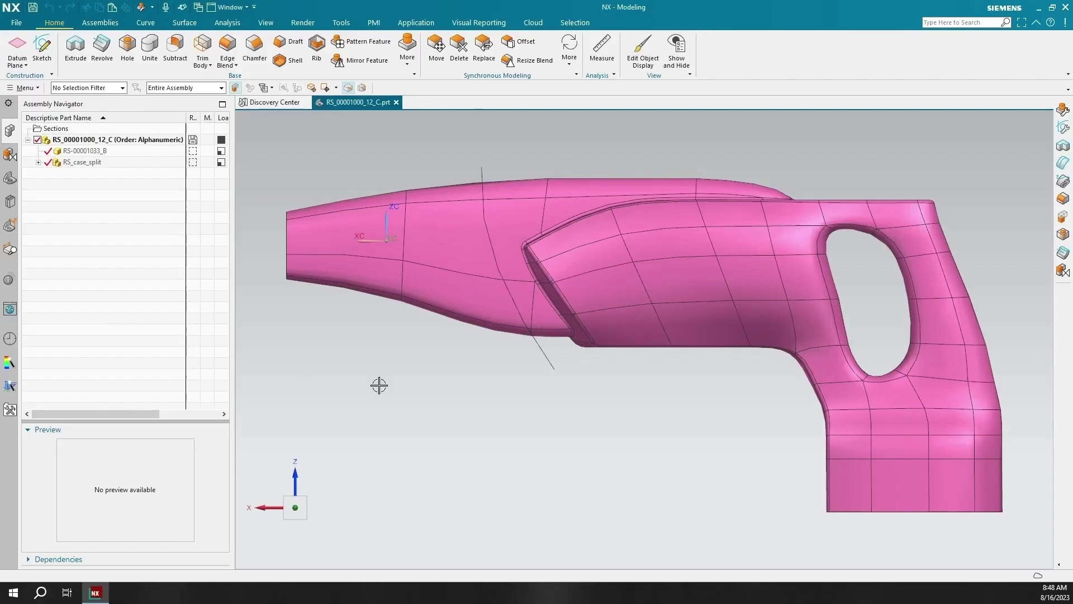
# - Expand the RS_case_split subassembly and make RS_case_RH the work part
pyautogui.click(38, 162)
pyautogui.rightClick(89, 195)
pyautogui.click(124, 208)
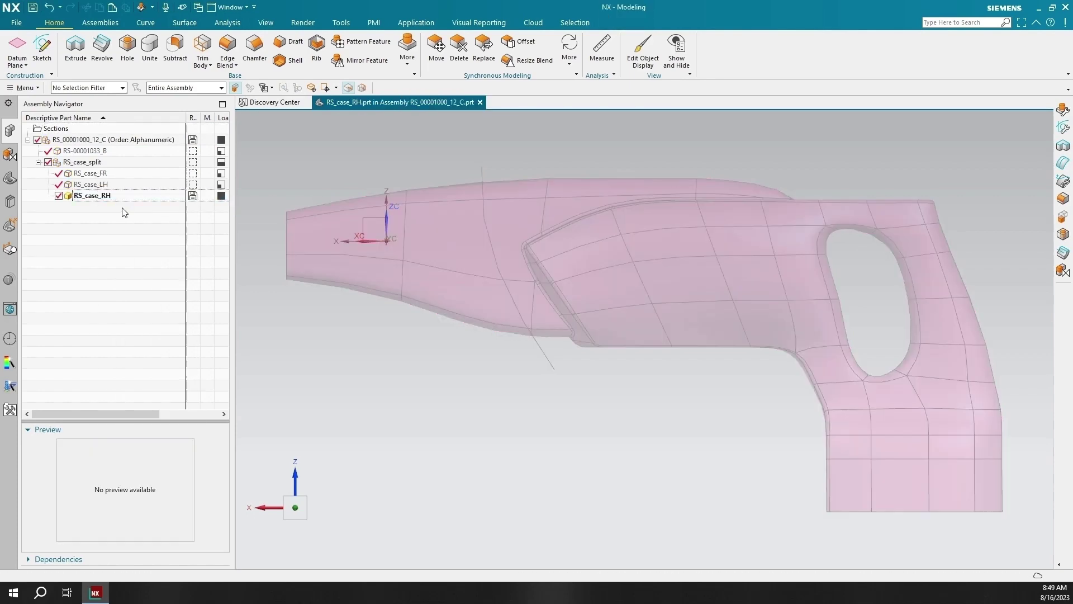
# - Link the full case solid body and the curved splitting sheet body into RS_case_RH with the WAVE Geometry Linker
pyautogui.moveTo(246, 235); pyautogui.dragTo(584, 253, button='middle')
pyautogui.click(111, 23)
pyautogui.click(356, 48)
pyautogui.click(585, 251)
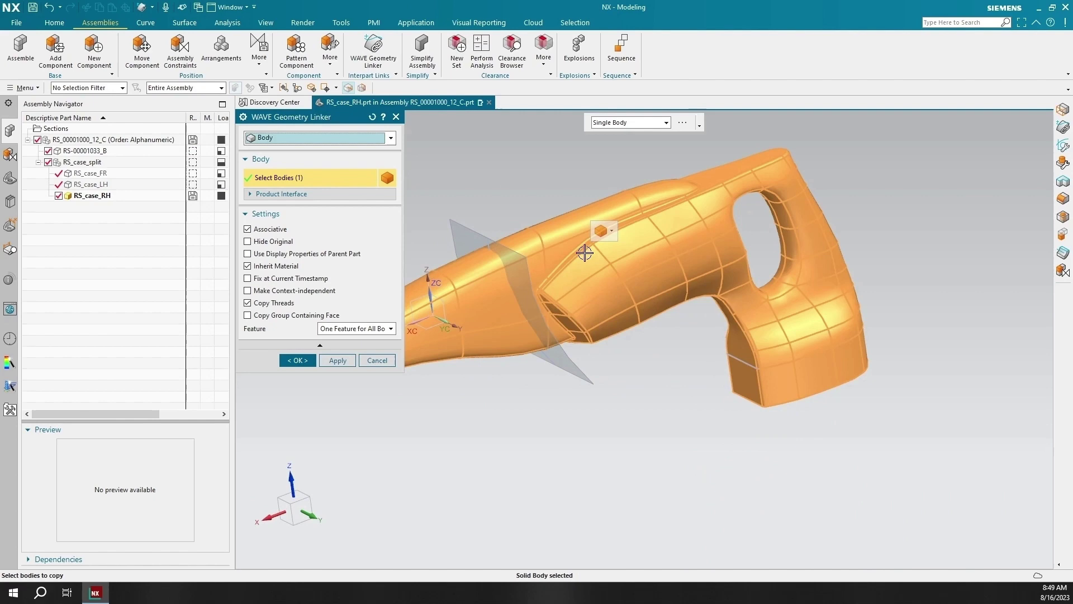
pyautogui.click(338, 360)
pyautogui.click(463, 229)
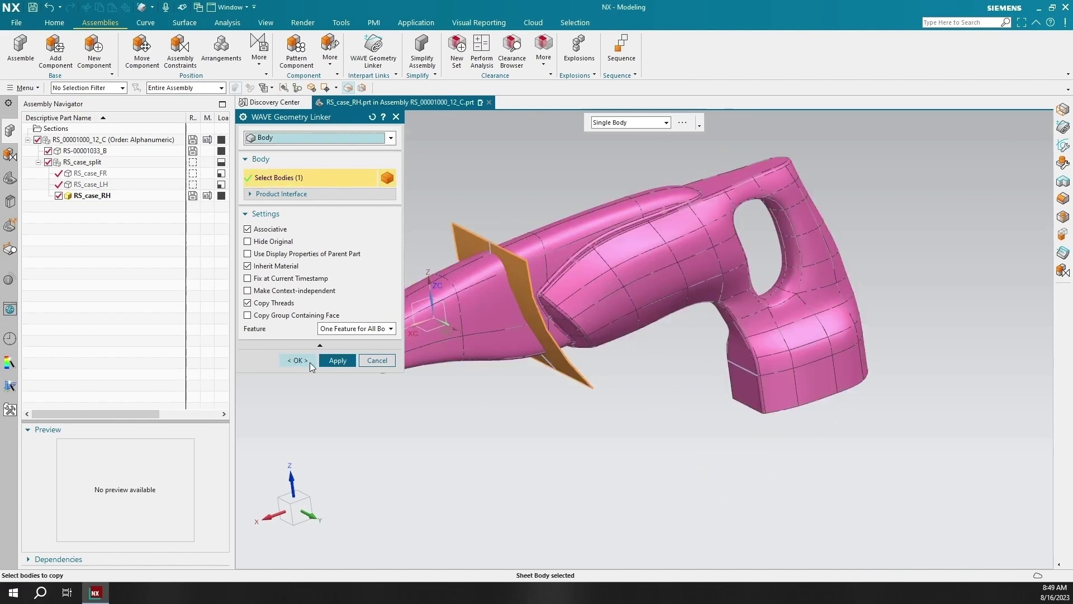
pyautogui.click(310, 362)
# - Open RS_case_RH in its own window and trim the linked case body with the curved sheet, removing the nose section
pyautogui.rightClick(108, 197)
pyautogui.click(112, 201)
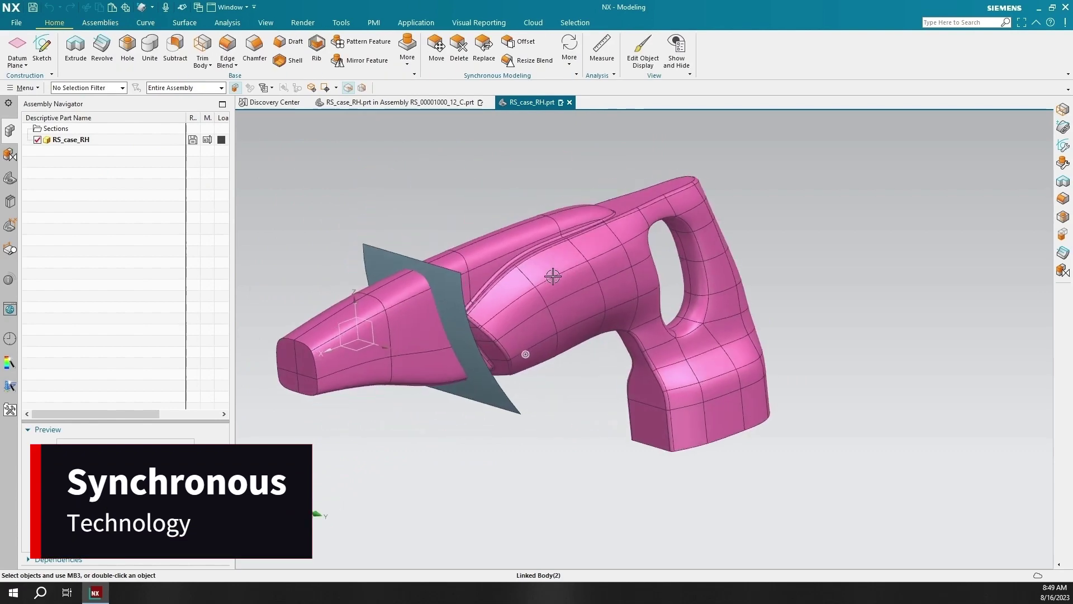
pyautogui.click(202, 51)
pyautogui.click(501, 334)
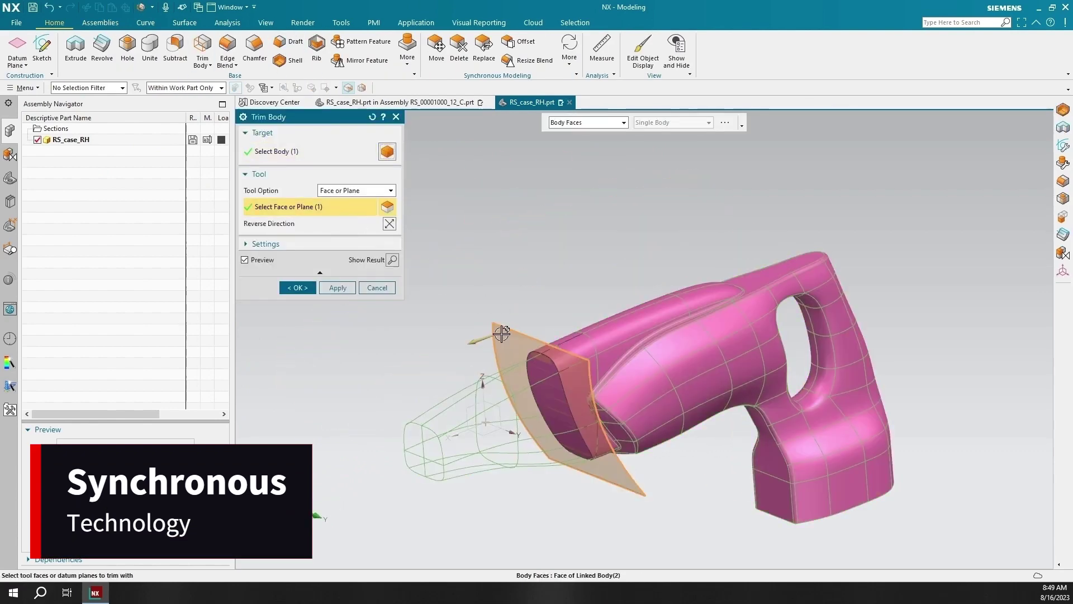
pyautogui.click(338, 288)
# - Trim the remaining case body along the XZ plane of the datum coordinate system, keeping one half
pyautogui.click(642, 357)
pyautogui.click(347, 208)
pyautogui.click(298, 287)
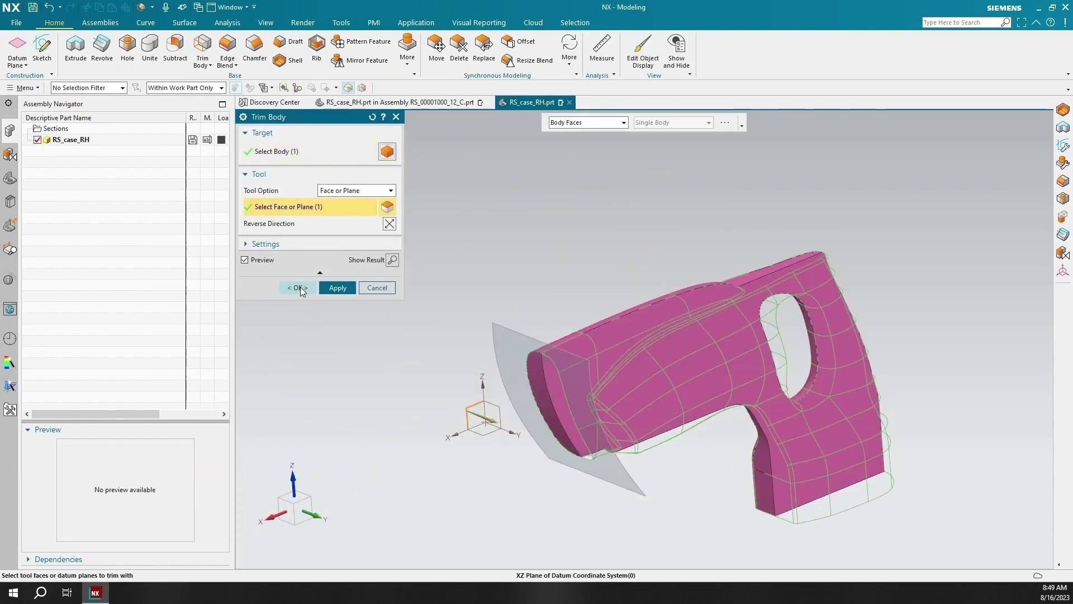
# - Identify the linked bodies in the model history and hide Linked Body (2), the curved sheet
pyautogui.click(10, 177)
pyautogui.click(74, 207)
pyautogui.click(83, 196)
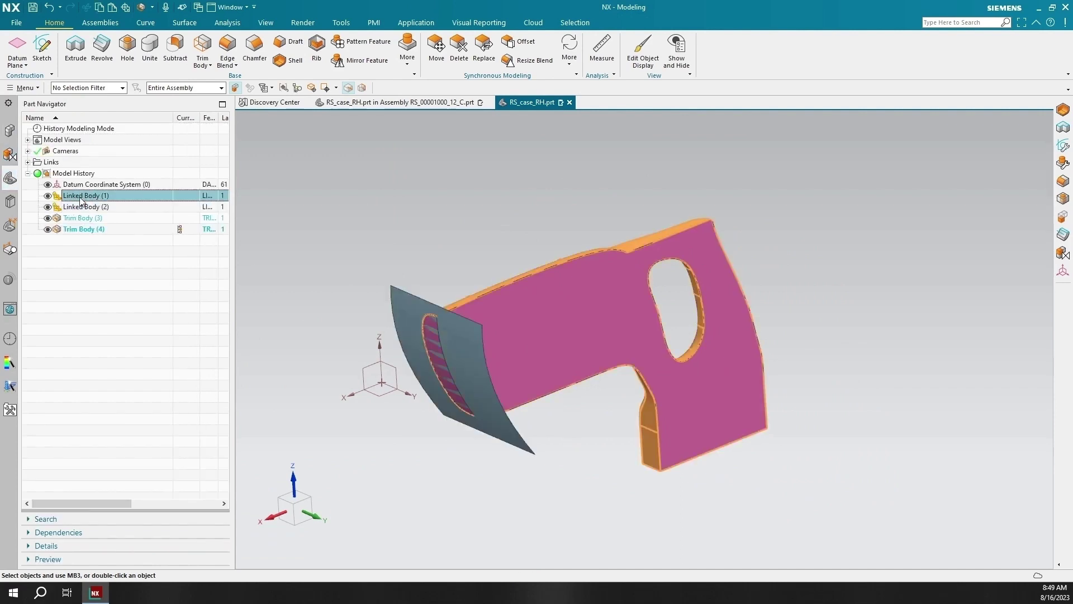
pyautogui.click(79, 207)
pyautogui.click(48, 207)
# - Change the display color of the trimmed case body to green
pyautogui.press('Home')
pyautogui.click(265, 23)
pyautogui.click(609, 54)
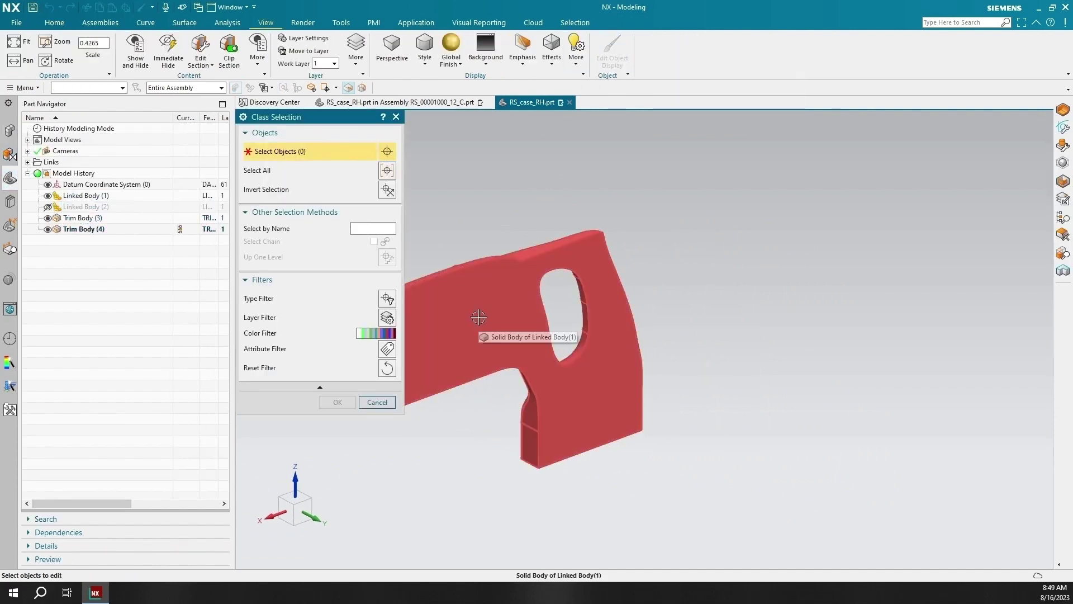
pyautogui.click(479, 311)
pyautogui.middleClick(479, 312)
pyautogui.click(368, 184)
pyautogui.click(337, 434)
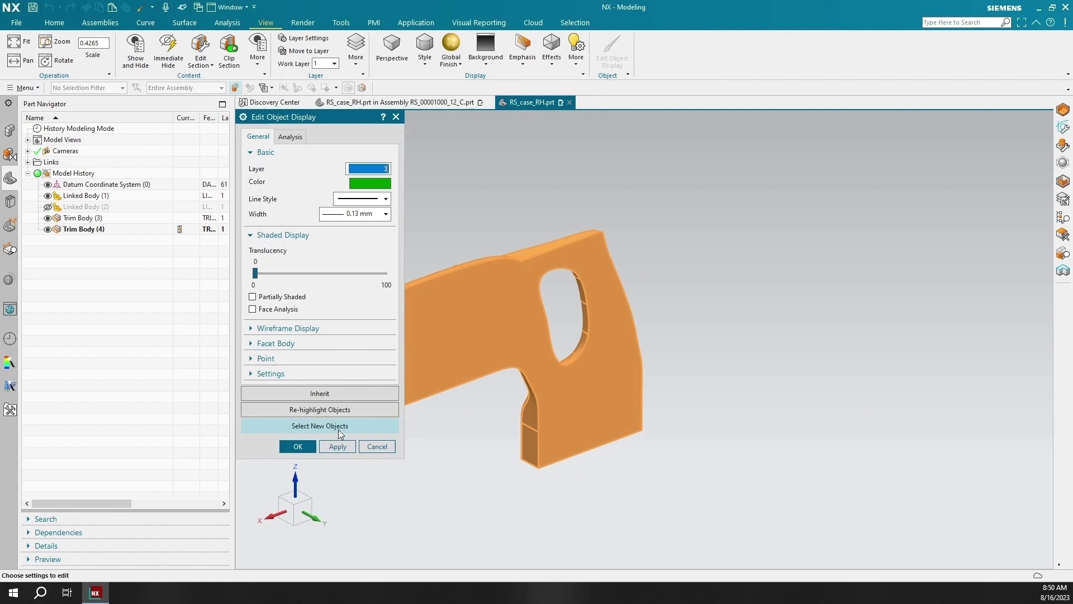
pyautogui.click(297, 445)
# - Shell the case half to a 3 mm thickness, leaving the flat split face open
pyautogui.moveTo(458, 374); pyautogui.dragTo(570, 380, button='middle')
pyautogui.click(62, 23)
pyautogui.click(284, 61)
pyautogui.click(578, 342)
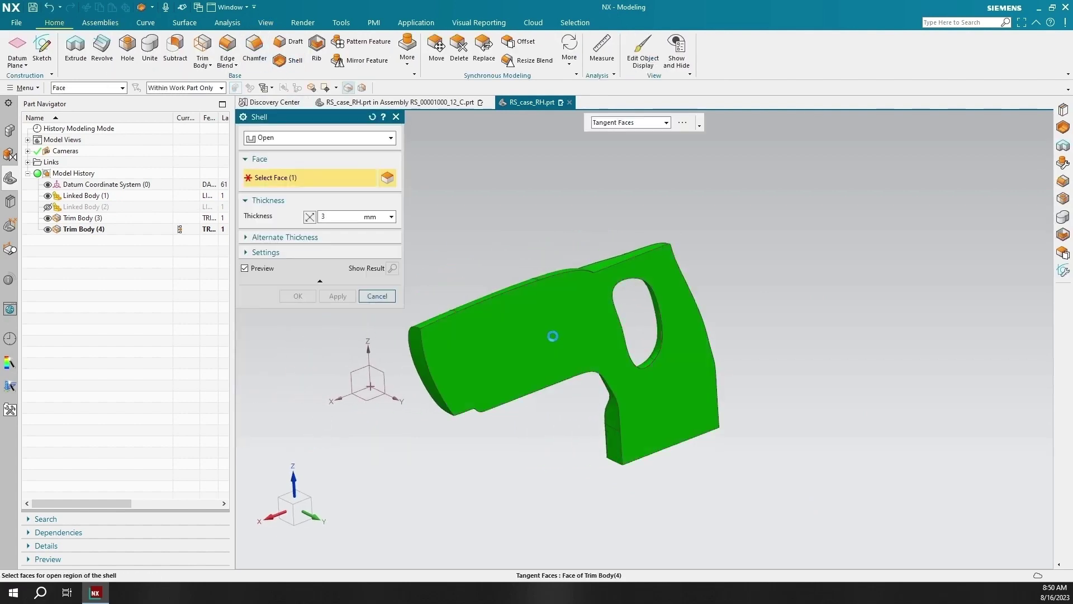
pyautogui.click(306, 296)
# - View the shelled case squarely from the open side and browse the reuse library to fl_reuse > 2D Profiles > Open Profiles
pyautogui.press('F8')
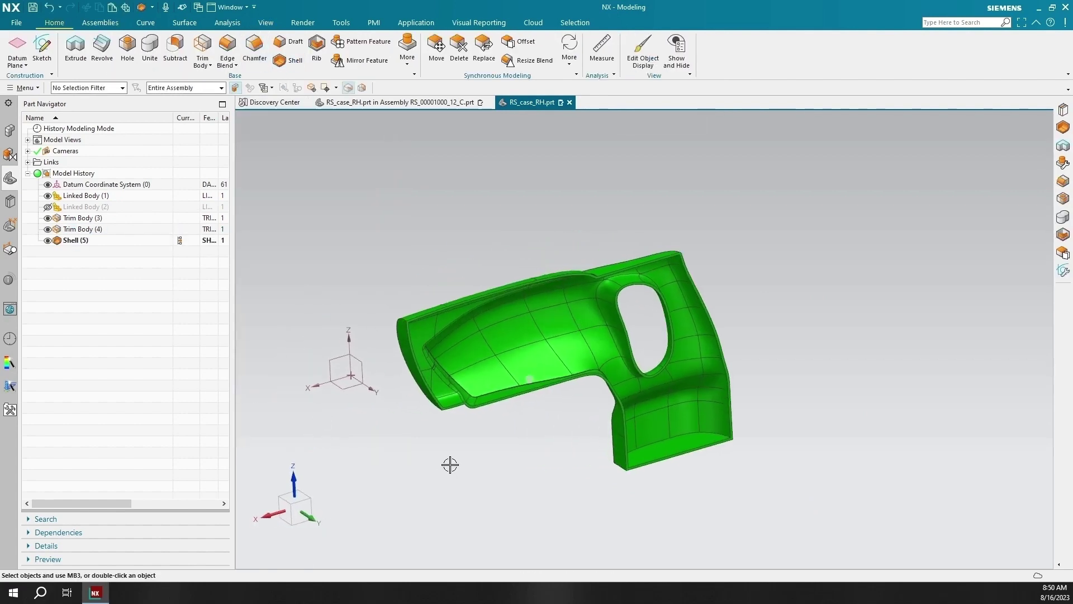
pyautogui.click(453, 455)
pyautogui.scroll(-3, 568, 444)
pyautogui.scroll(5, 571, 443)
pyautogui.keyDown('shift'); pyautogui.moveTo(598, 445); pyautogui.dragTo(694, 416, button='middle'); pyautogui.keyUp('shift')
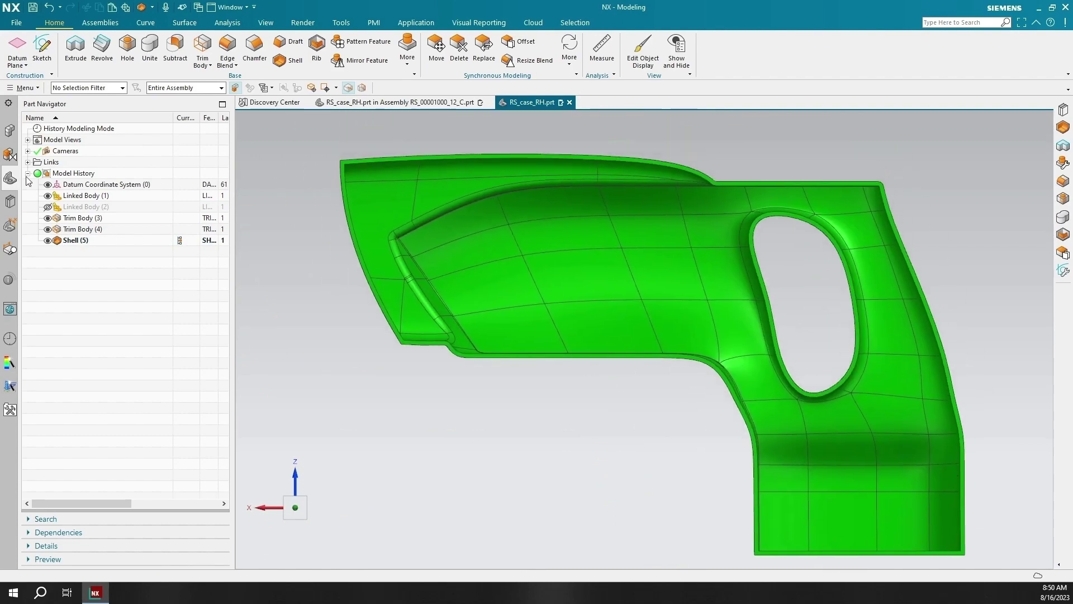
pyautogui.click(10, 202)
pyautogui.click(35, 239)
pyautogui.click(46, 250)
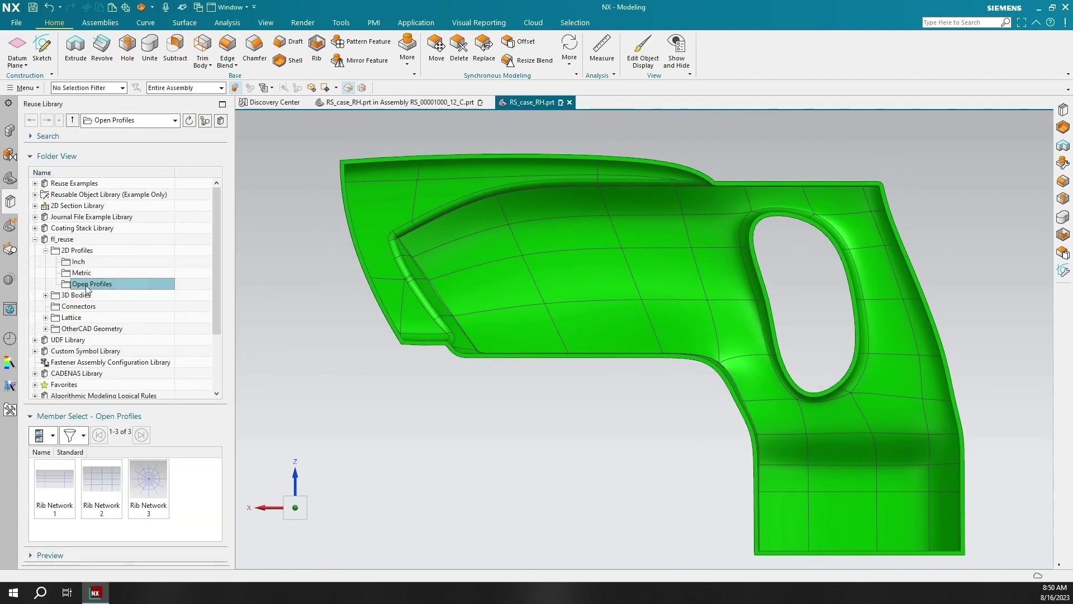
# - Place the Rib Network 2 profile from the handle's bottom corner, shifting it inside the handle base and about 38 mm along YC
pyautogui.keyDown('shift'); pyautogui.moveTo(707, 487); pyautogui.dragTo(582, 342, button='middle'); pyautogui.keyUp('shift')
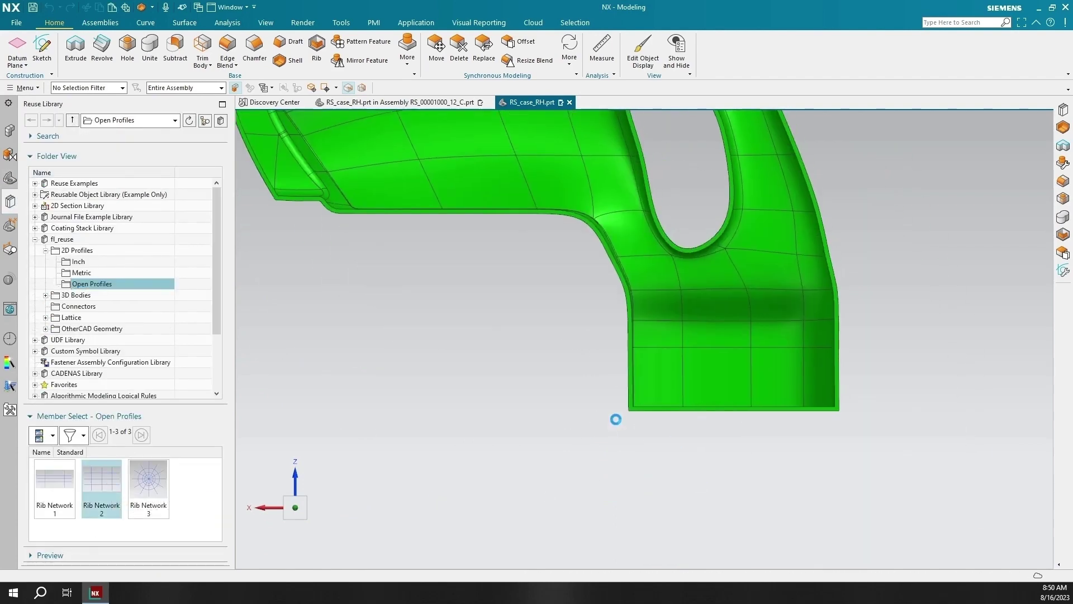
pyautogui.scroll(4, 627, 411)
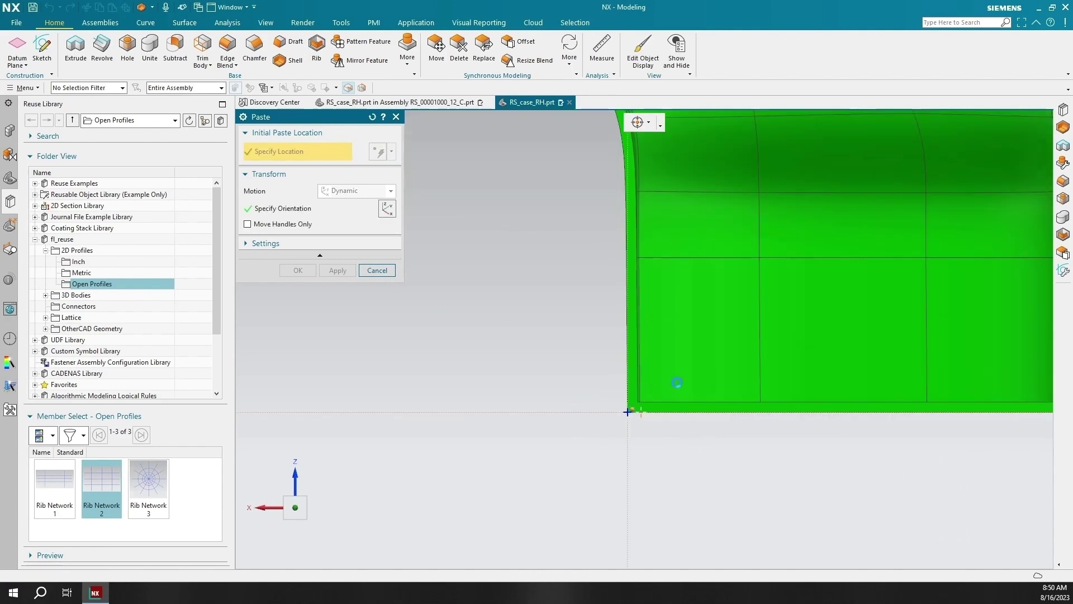
pyautogui.scroll(-3, 677, 382)
pyautogui.moveTo(632, 394); pyautogui.dragTo(749, 395)
pyautogui.moveTo(683, 336); pyautogui.dragTo(694, 271)
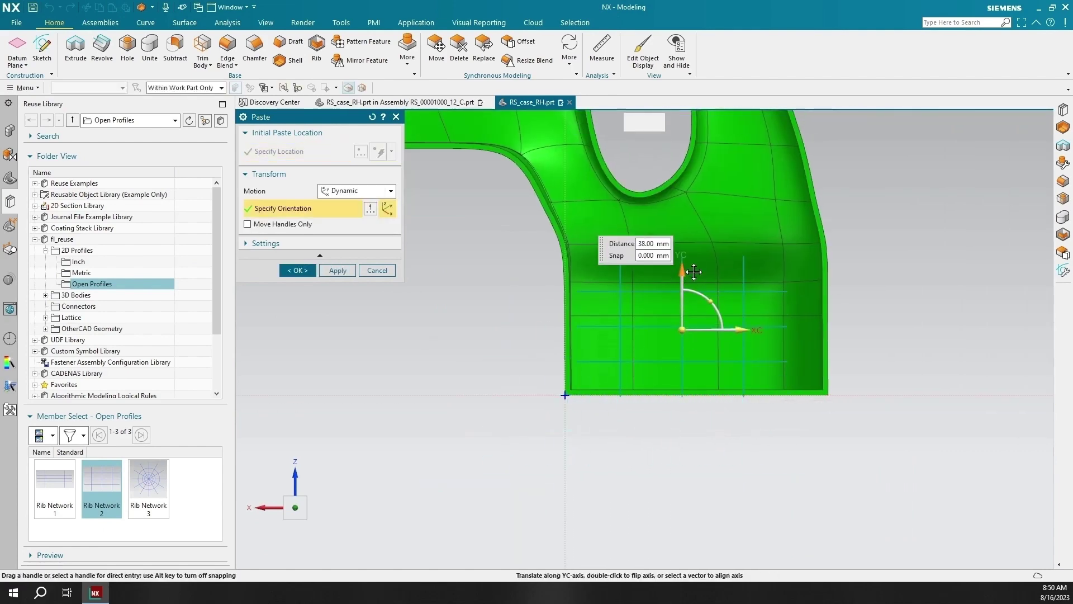
pyautogui.click(305, 270)
# - Create 2 mm thick ribs perpendicular to the section plane from two upright and two crosswise network lines, and hide the sketch
pyautogui.moveTo(627, 270); pyautogui.dragTo(565, 288, button='middle')
pyautogui.click(317, 50)
pyautogui.scroll(3, 483, 333)
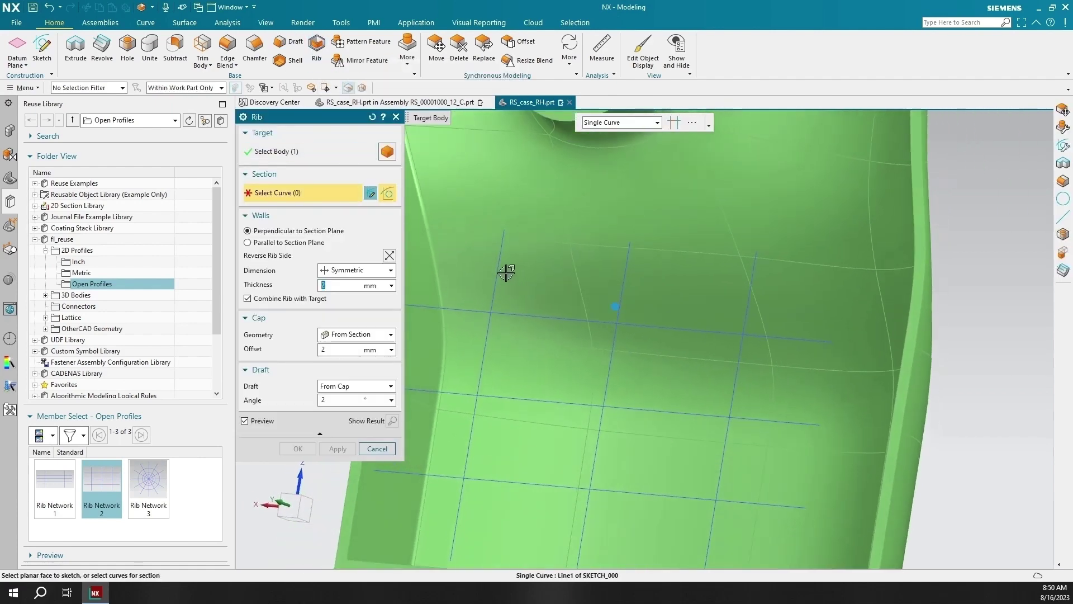
pyautogui.click(612, 277)
pyautogui.click(611, 278)
pyautogui.scroll(-2, 627, 244)
pyautogui.click(522, 304)
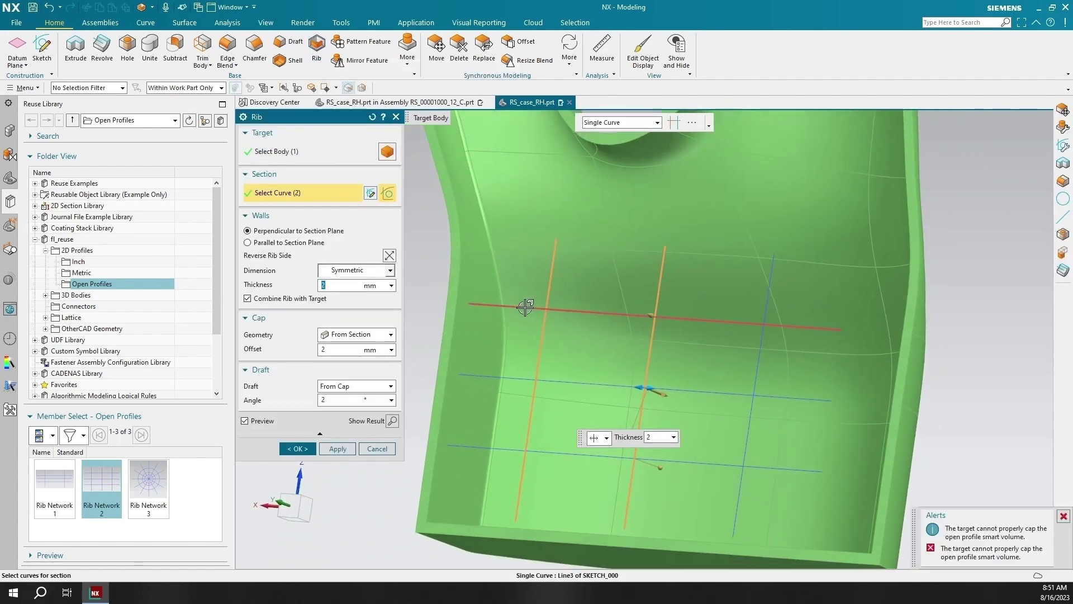
pyautogui.click(482, 446)
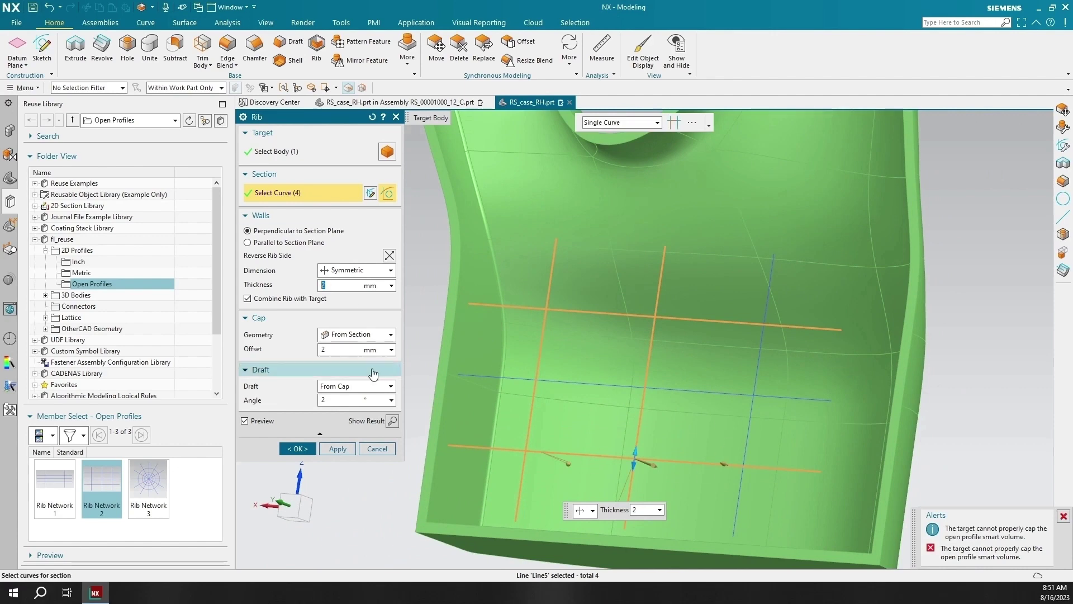
pyautogui.click(723, 466)
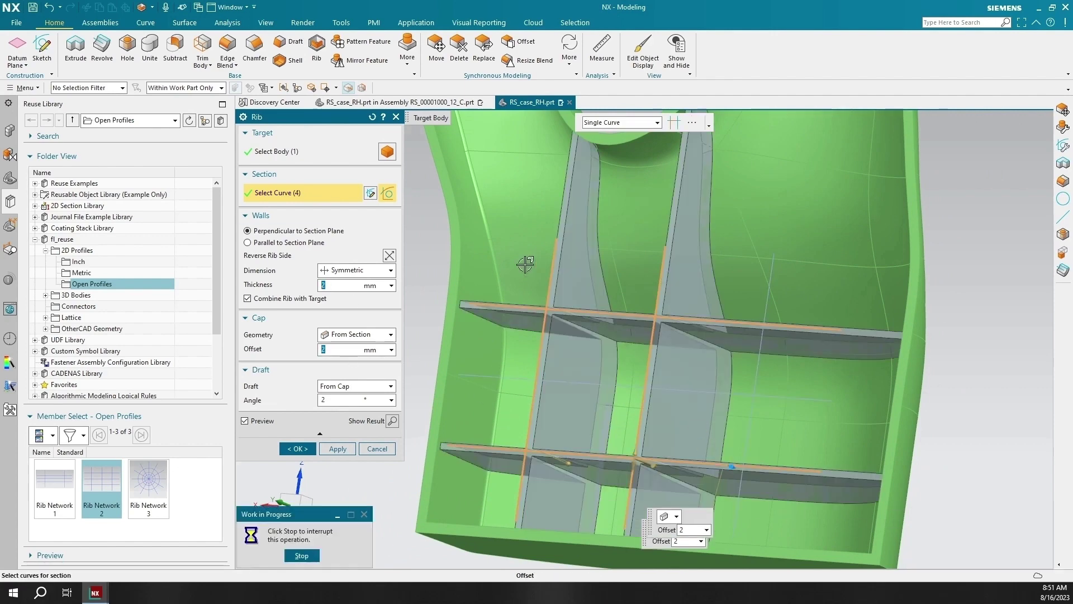
pyautogui.click(299, 446)
pyautogui.moveTo(643, 337); pyautogui.dragTo(621, 338, button='middle')
pyautogui.click(9, 179)
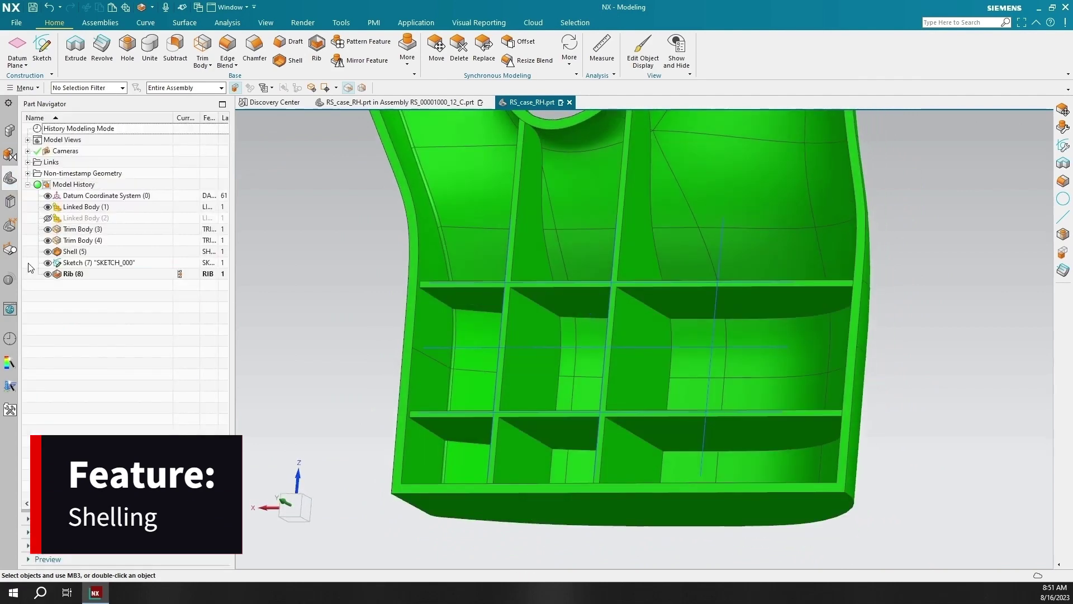
# - Move the faces of the middle upright rib in the two lower rows 30 mm toward the wider compartments
pyautogui.click(436, 47)
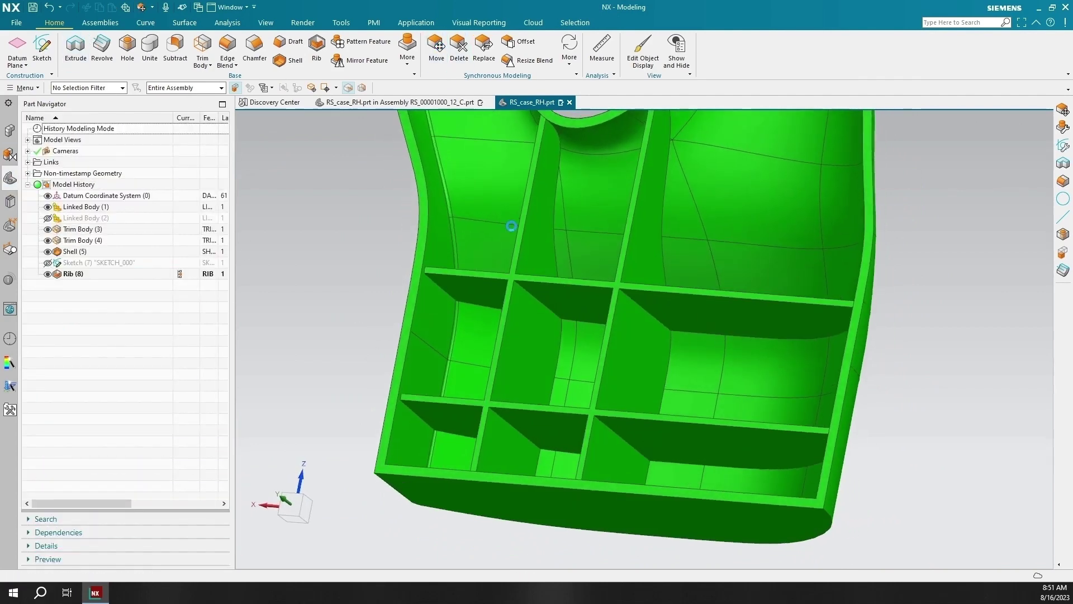
pyautogui.click(630, 419)
pyautogui.moveTo(620, 447); pyautogui.dragTo(596, 301, button='middle')
pyautogui.click(595, 301)
pyautogui.click(630, 440)
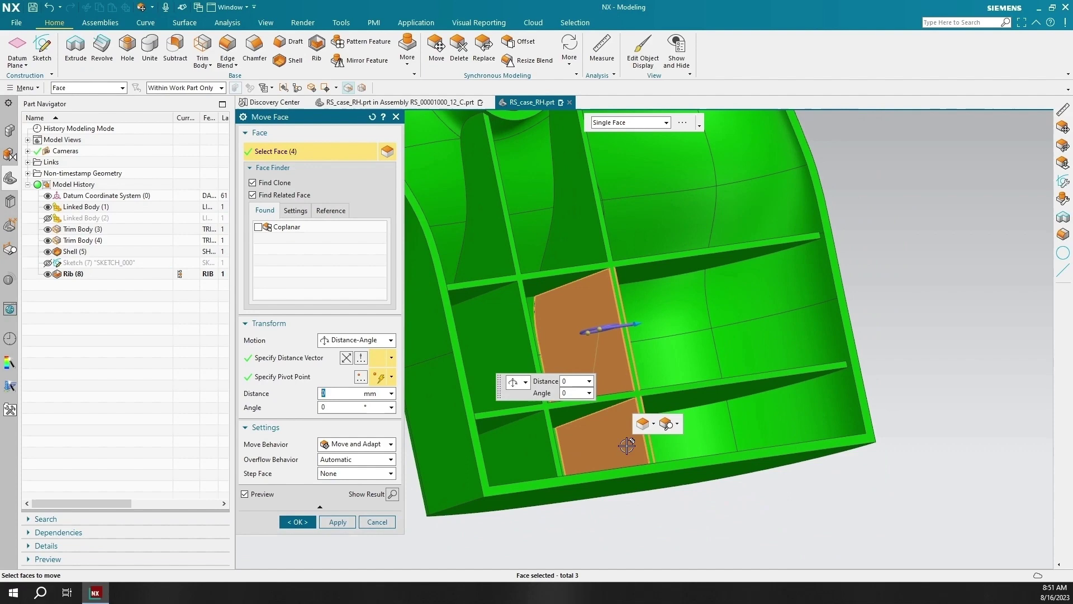
pyautogui.moveTo(630, 441); pyautogui.dragTo(627, 335, button='middle')
pyautogui.moveTo(627, 325); pyautogui.dragTo(661, 330)
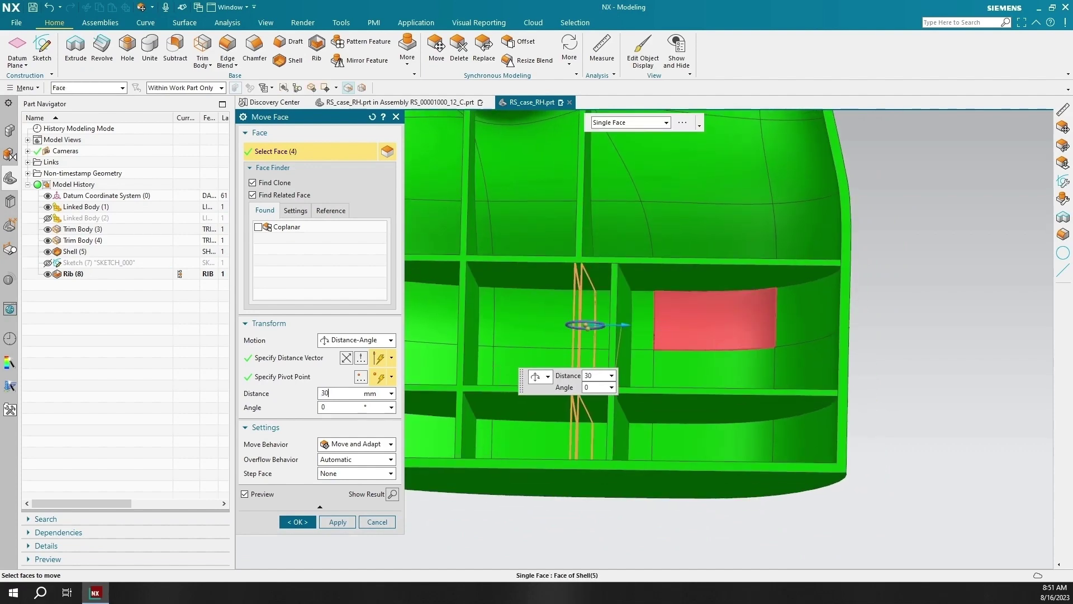
pyautogui.click(338, 521)
# - Rotate the outer face of the upper rib below the grip opening by 30° about a pivot at its upper end
pyautogui.moveTo(646, 317); pyautogui.dragTo(709, 341, button='middle')
pyautogui.click(703, 351)
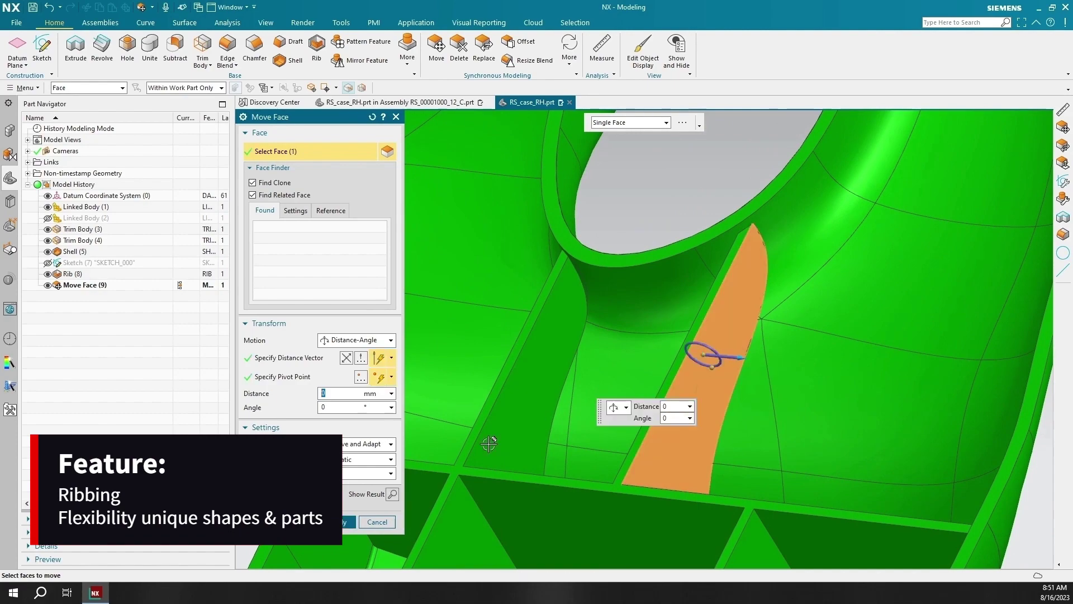
pyautogui.moveTo(489, 441); pyautogui.dragTo(517, 466, button='middle')
pyautogui.click(307, 382)
pyautogui.click(652, 334)
pyautogui.click(308, 378)
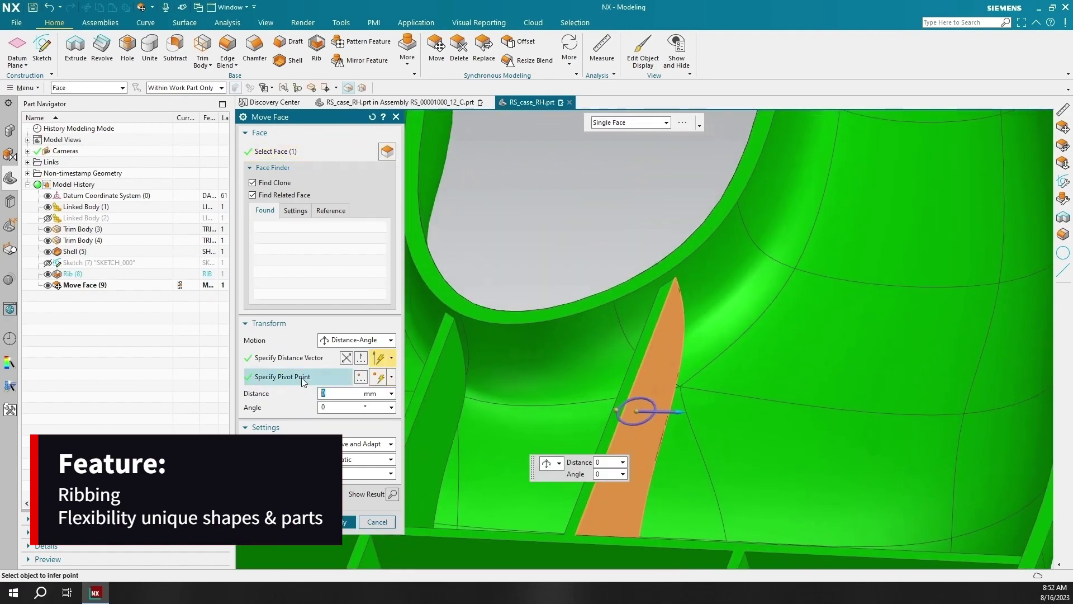
pyautogui.scroll(3, 647, 262)
pyautogui.click(661, 250)
pyautogui.scroll(-5, 661, 257)
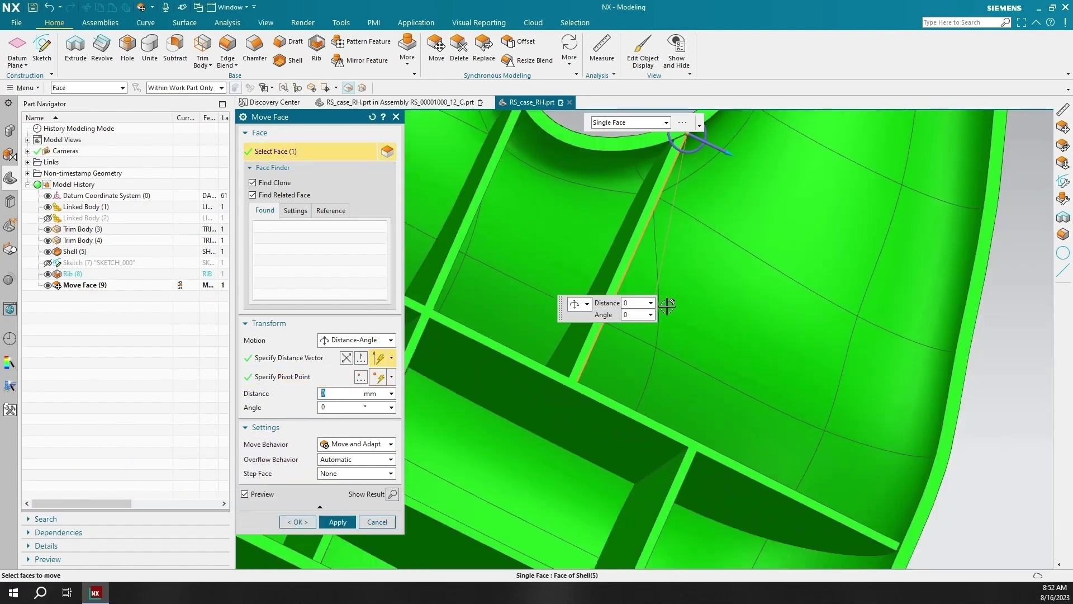
pyautogui.scroll(3, 581, 167)
pyautogui.moveTo(569, 214); pyautogui.dragTo(572, 225)
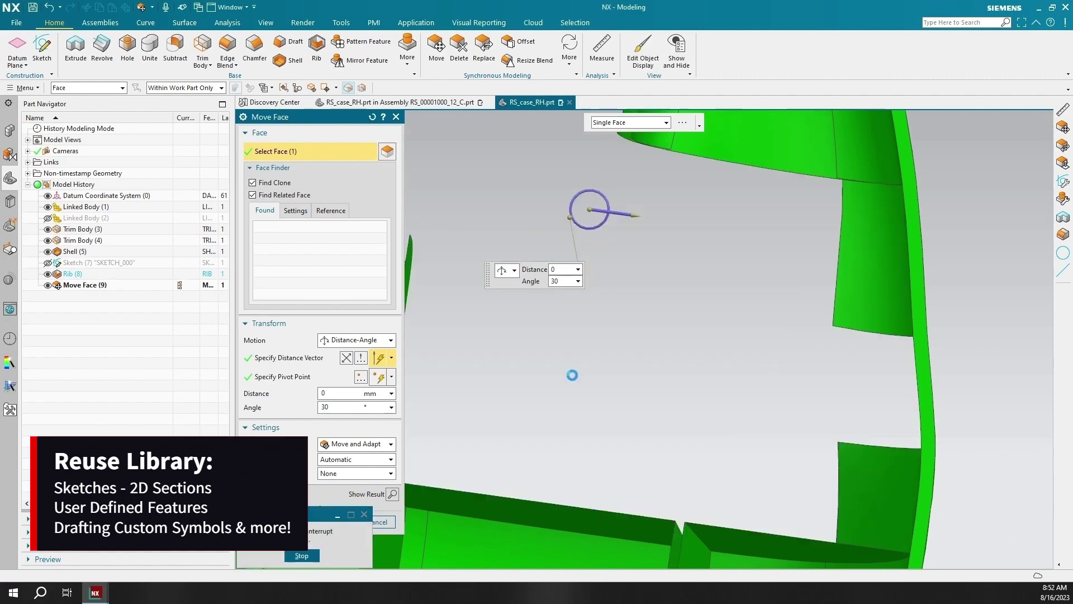
# - Rotate the opposite face of the same upper rib by 30° about its upper end to match the slanted side
pyautogui.moveTo(541, 304)
pyautogui.mouseDown(button='middle')
pyautogui.moveTo(636, 330)
pyautogui.moveTo(528, 313)
pyautogui.mouseUp(button='middle')
pyautogui.click(601, 335)
pyautogui.click(601, 336)
pyautogui.click(327, 377)
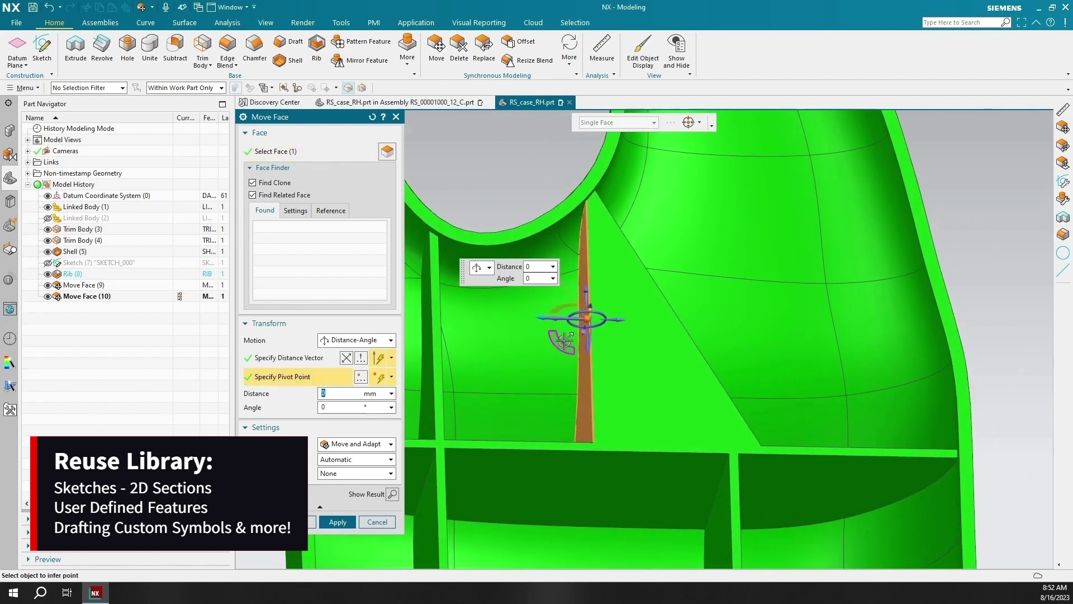
pyautogui.click(562, 342)
pyautogui.click(318, 376)
pyautogui.scroll(4, 596, 192)
pyautogui.click(575, 211)
pyautogui.scroll(-4, 552, 286)
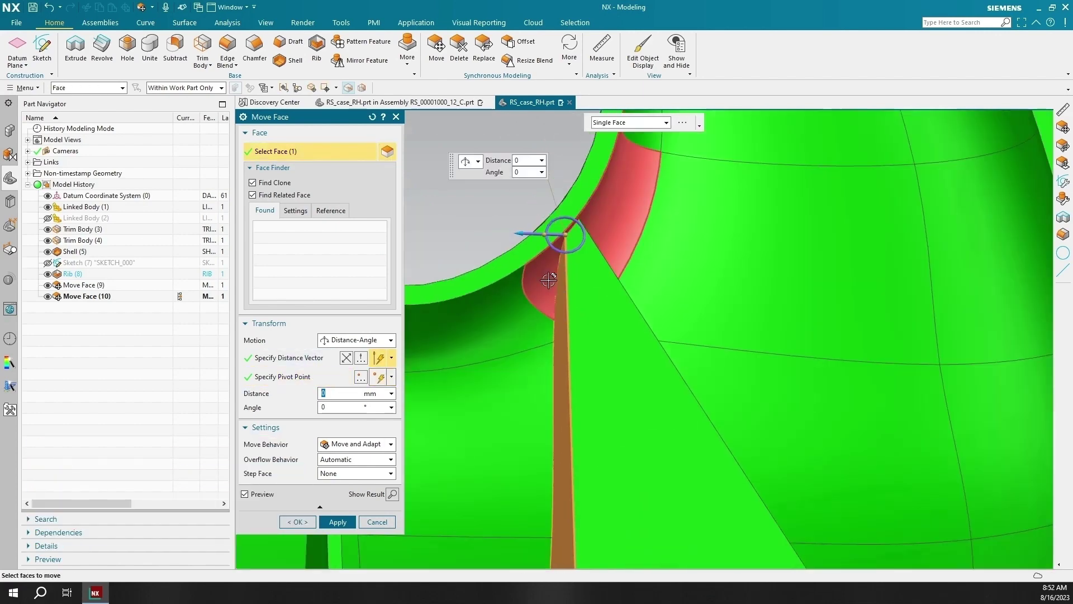
pyautogui.moveTo(542, 262); pyautogui.dragTo(514, 240)
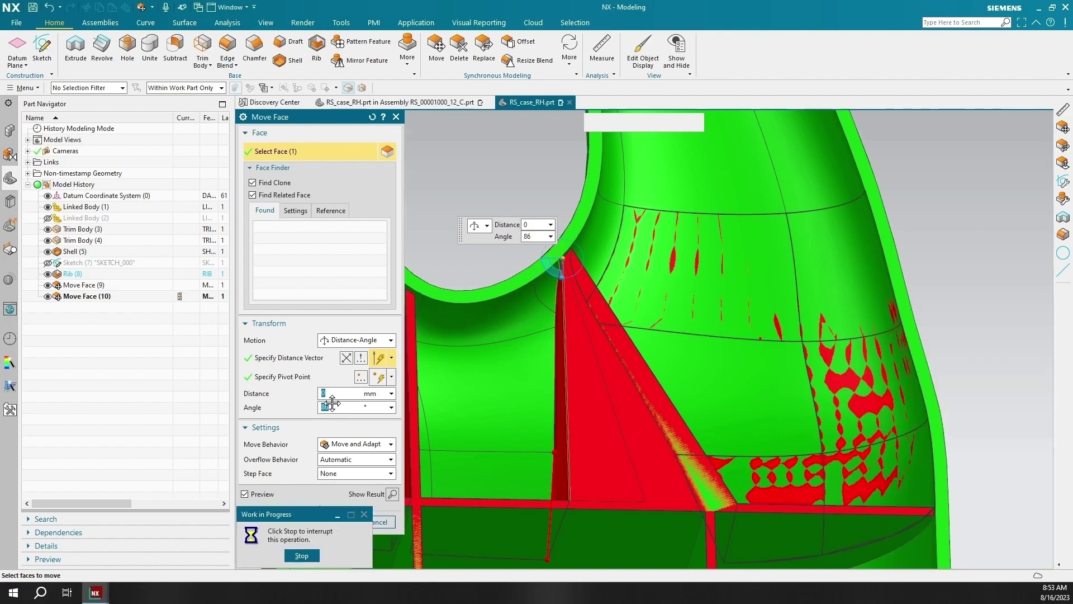
pyautogui.click(337, 521)
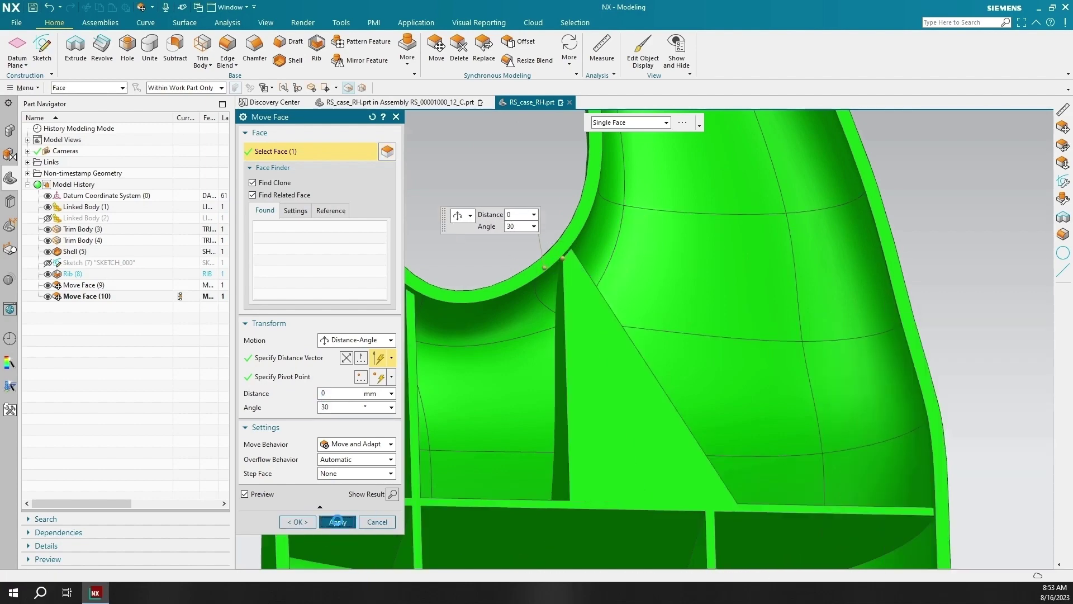
pyautogui.scroll(-3, 640, 325)
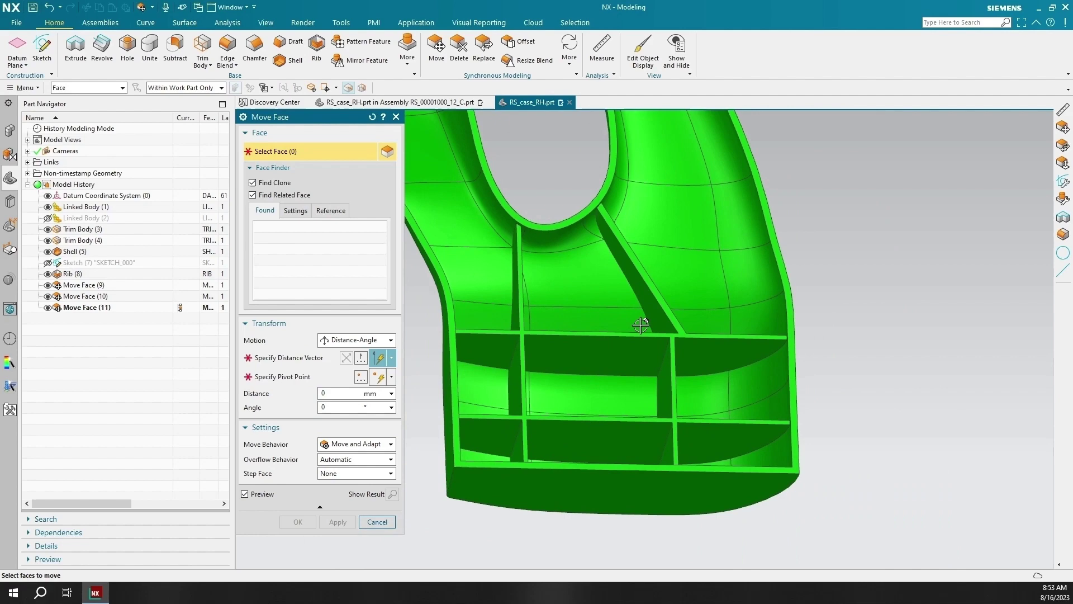
pyautogui.click(375, 522)
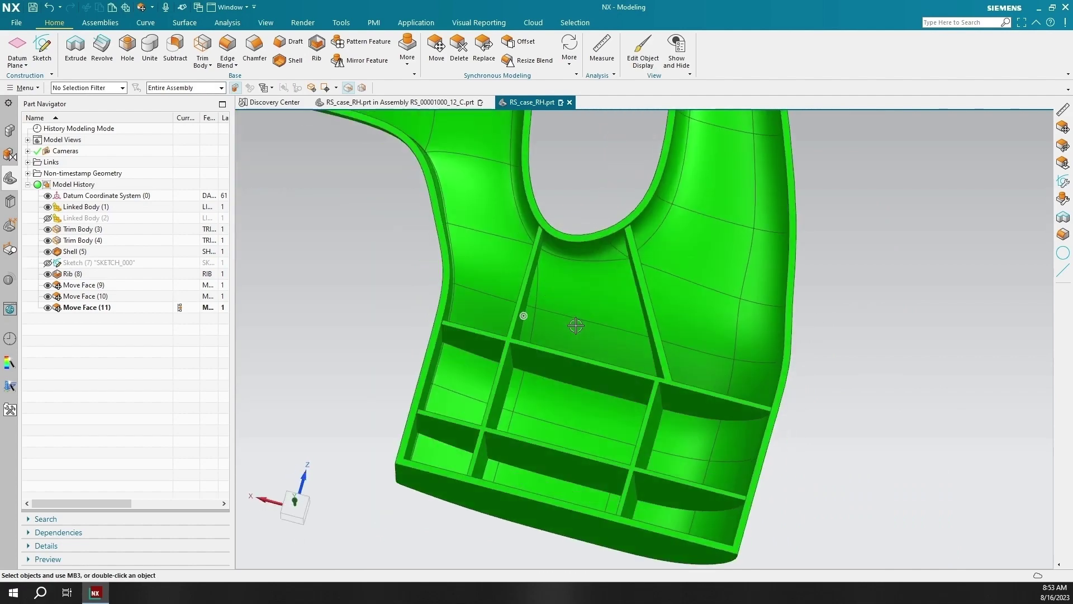
# - Measure the length of the slanted upper rib's edge as an associative annotation and place the label beside the handle's lower end
pyautogui.click(214, 24)
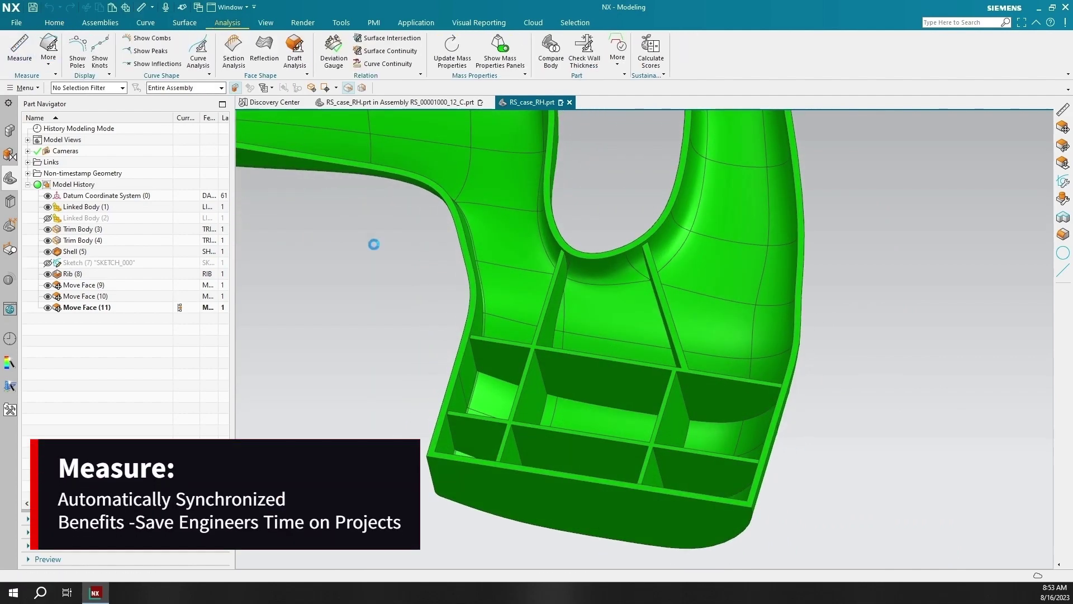
pyautogui.scroll(4, 549, 286)
pyautogui.click(551, 290)
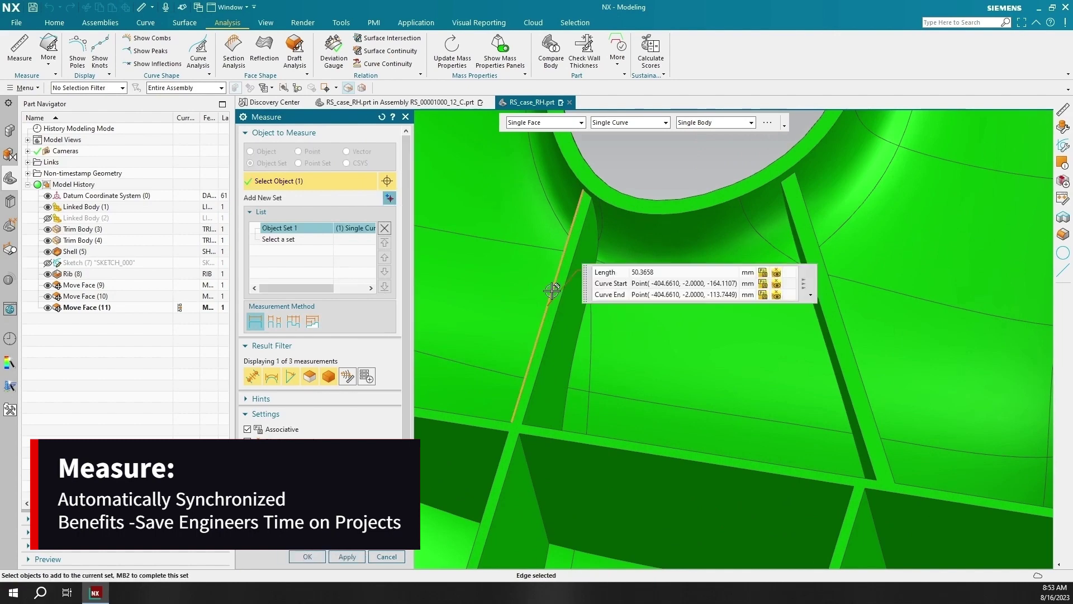
pyautogui.scroll(-4, 552, 290)
pyautogui.moveTo(552, 289); pyautogui.dragTo(638, 340, button='middle')
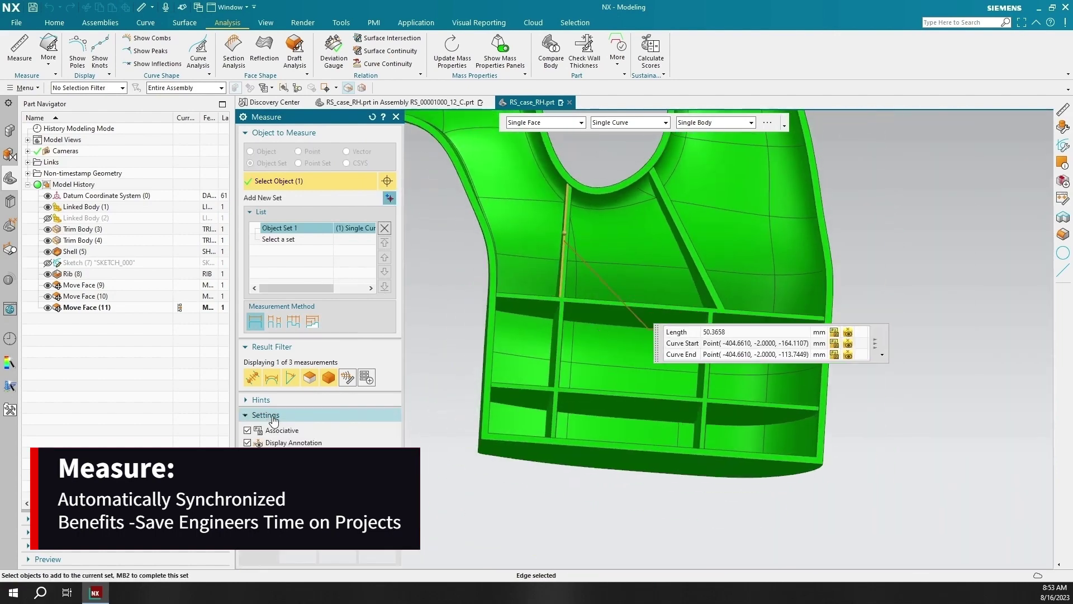
pyautogui.scroll(-2, 268, 418)
pyautogui.middleClick(558, 437)
pyautogui.moveTo(553, 427); pyautogui.dragTo(468, 495)
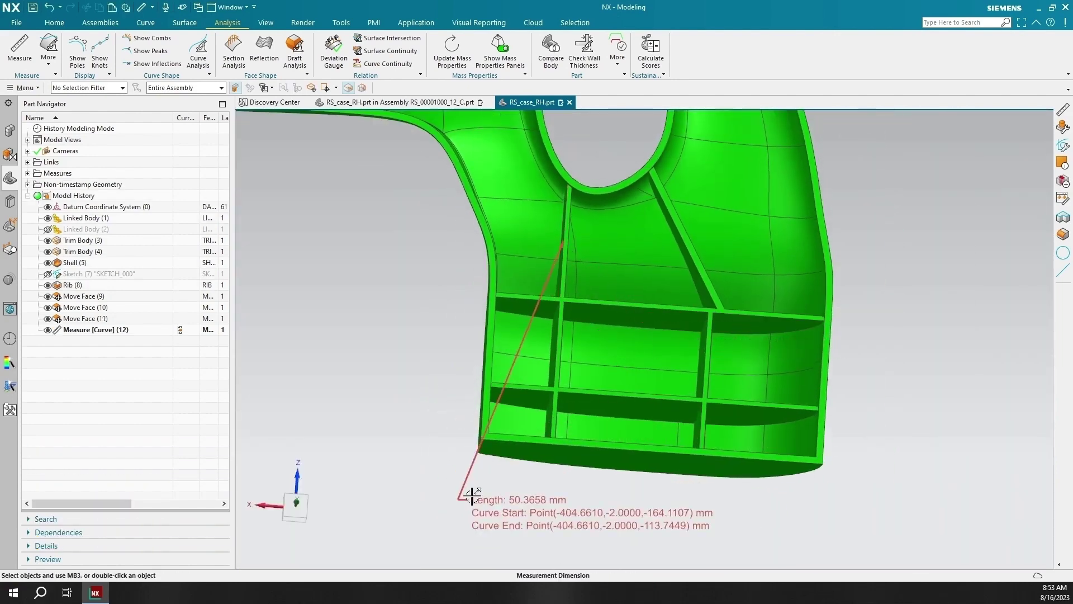
# - Display the RS_case_RH part and its parent assembly side by side in separate windows to compare the annotated geometry
pyautogui.press('F8')
pyautogui.scroll(-4, 455, 312)
pyautogui.keyDown('shift'); pyautogui.moveTo(527, 407); pyautogui.dragTo(537, 410, button='middle'); pyautogui.keyUp('shift')
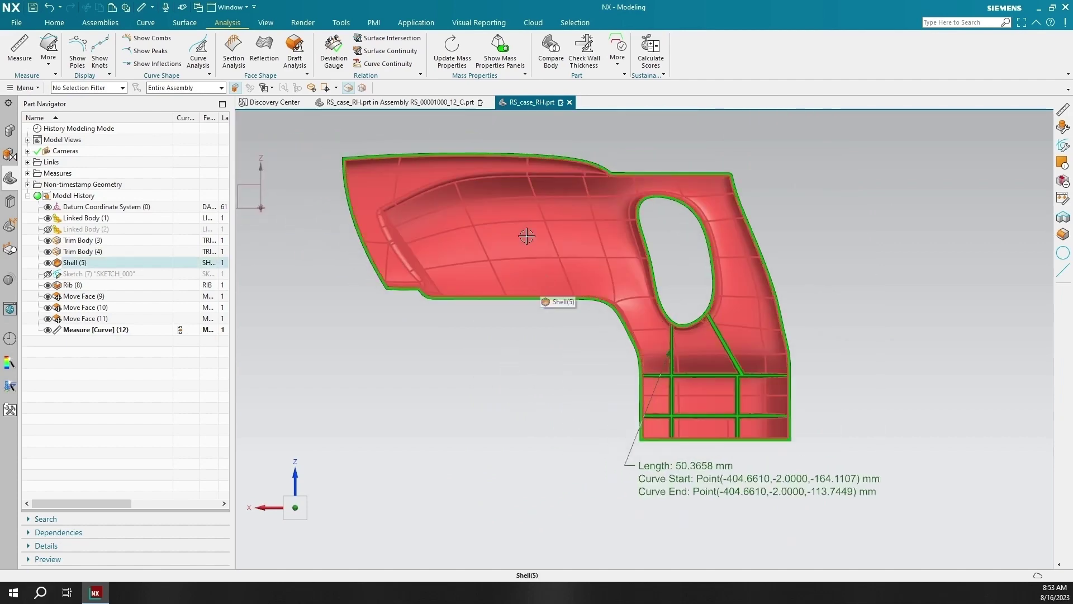
pyautogui.moveTo(538, 101); pyautogui.dragTo(677, 335)
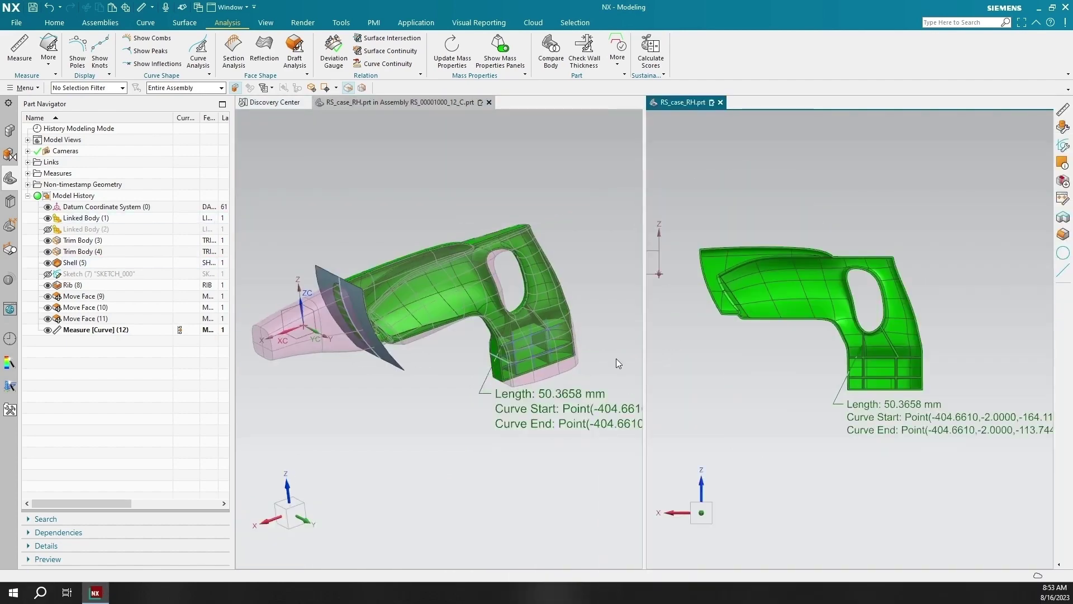
pyautogui.moveTo(492, 391); pyautogui.dragTo(508, 418, button='middle')
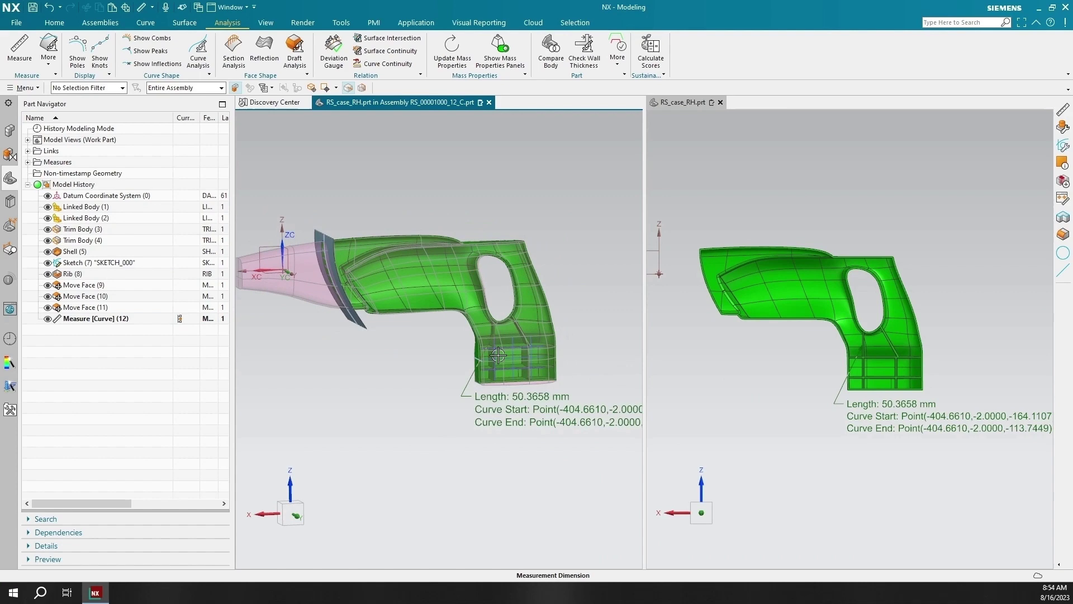
pyautogui.scroll(2, 499, 356)
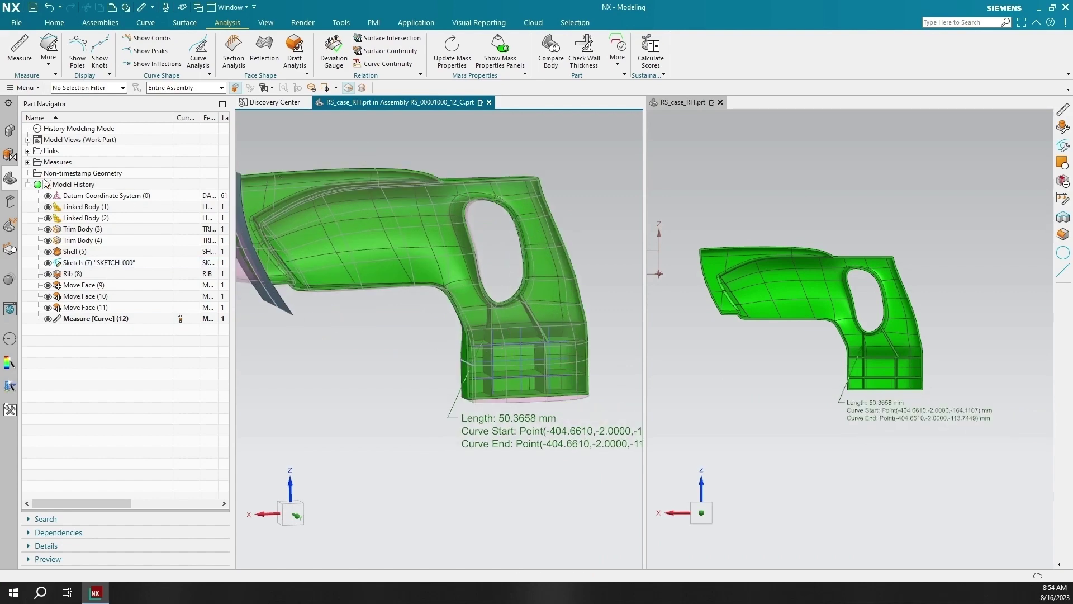
# - Make RS-00001033_B the work part in the assembly and open its Subdivision Body (2) for editing
pyautogui.click(10, 131)
pyautogui.doubleClick(87, 150)
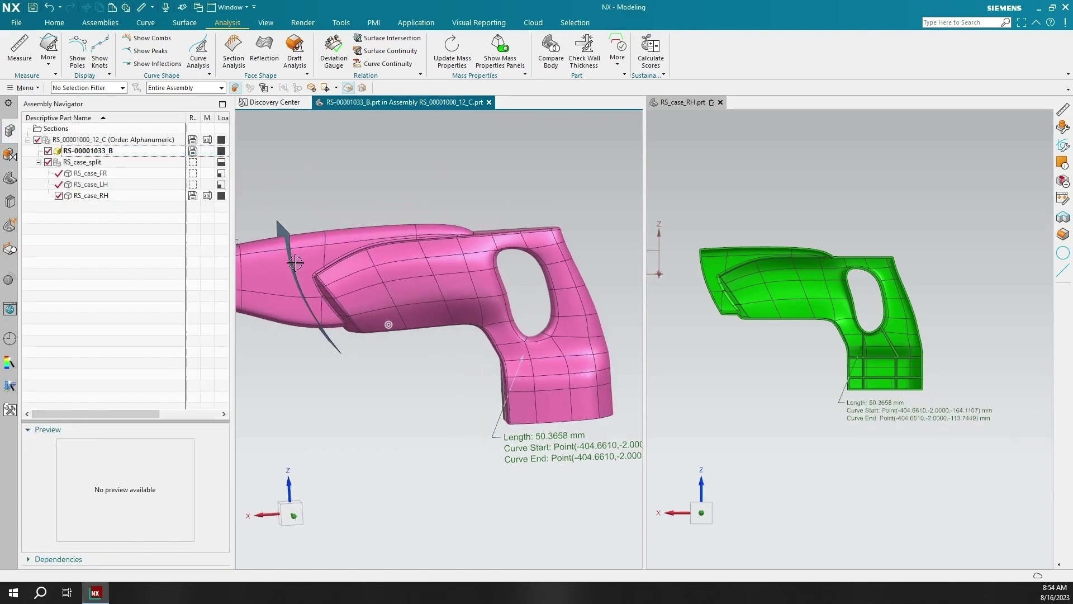
pyautogui.click(10, 178)
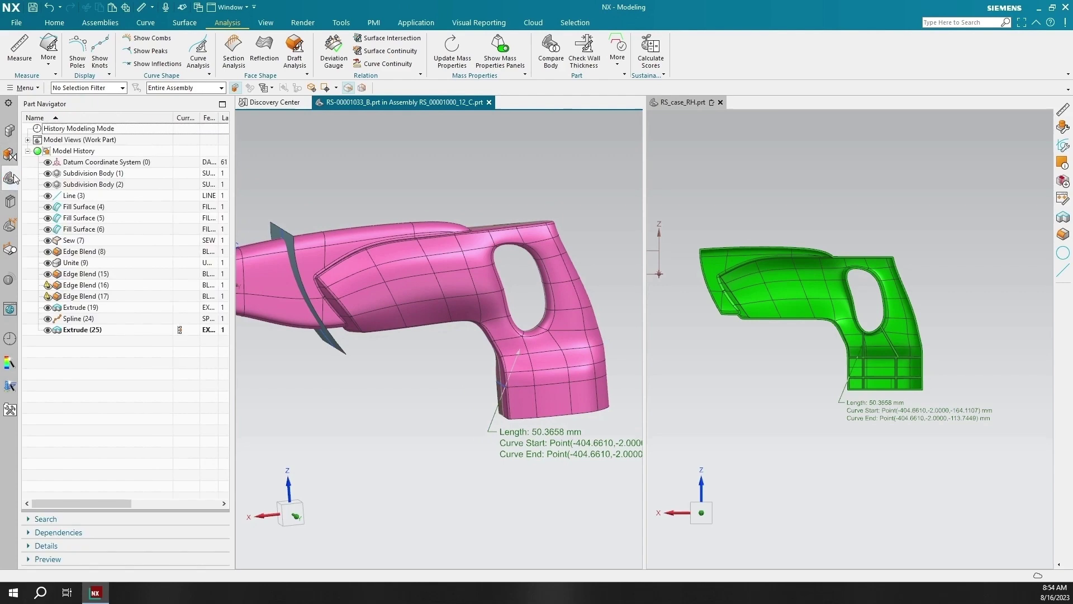
pyautogui.doubleClick(89, 185)
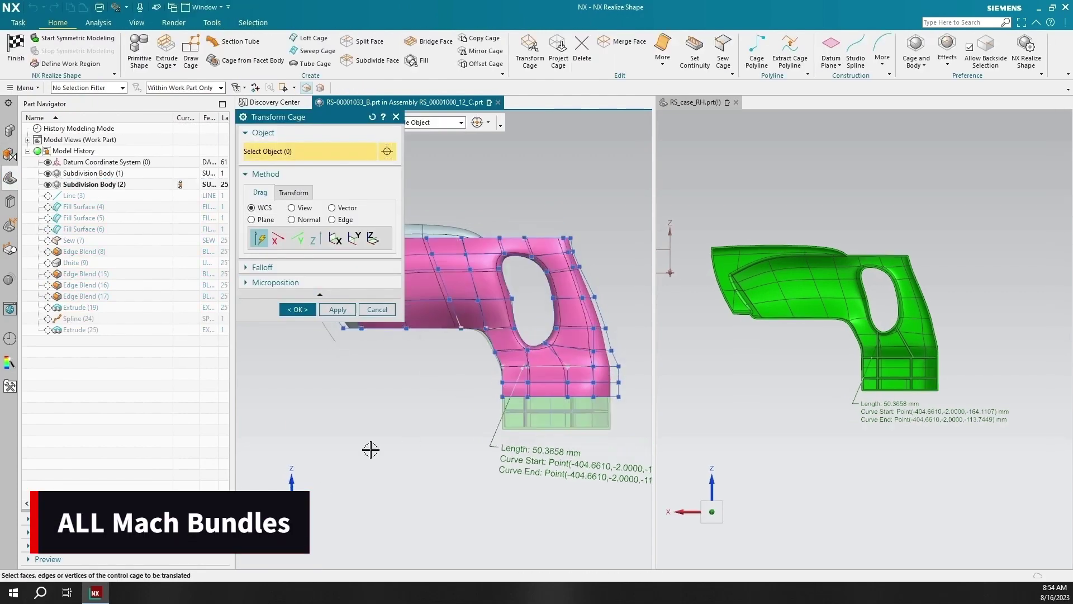
# - Raise the control cage at the lower end of the grip opening with Transform Cage and finish the subdivision edit
pyautogui.scroll(3, 533, 319)
pyautogui.scroll(-3, 534, 319)
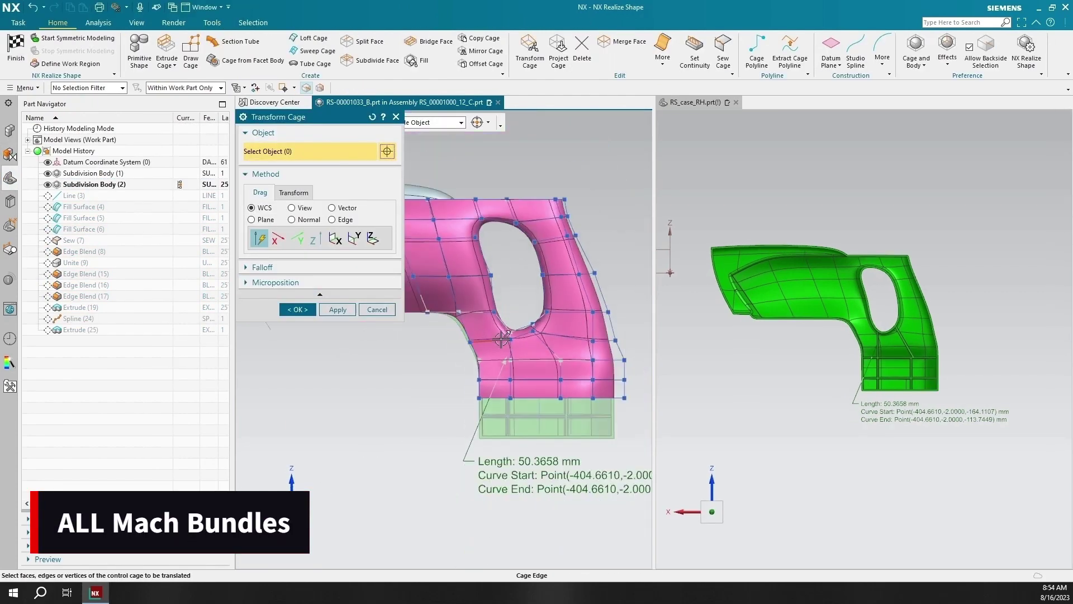
pyautogui.scroll(4, 531, 335)
pyautogui.scroll(-3, 463, 376)
pyautogui.click(301, 309)
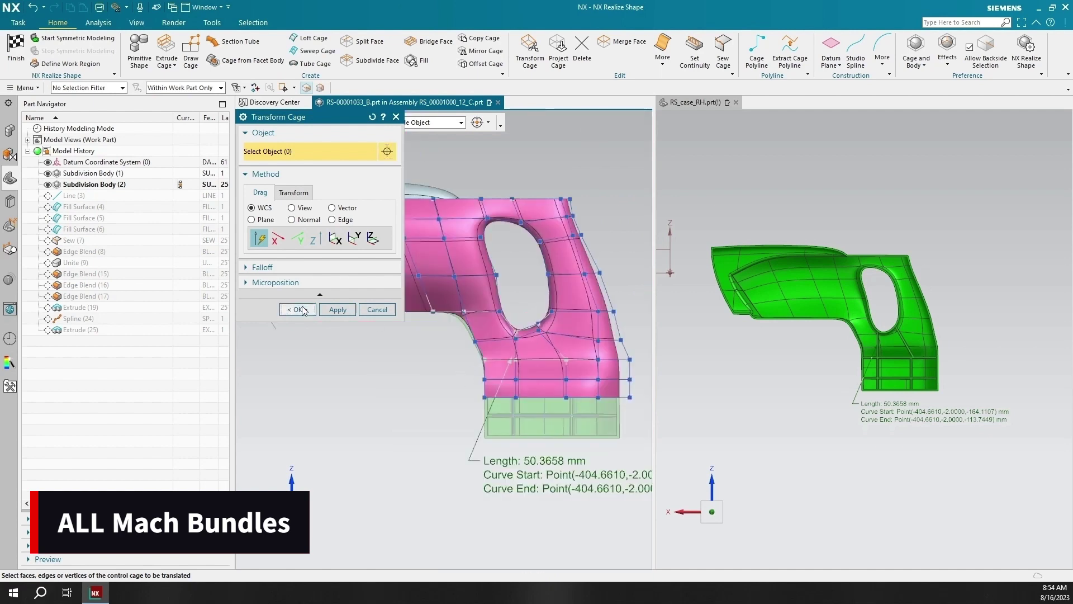
pyautogui.keyDown('shift'); pyautogui.moveTo(468, 364); pyautogui.dragTo(408, 359, button='middle'); pyautogui.keyUp('shift')
pyautogui.click(16, 48)
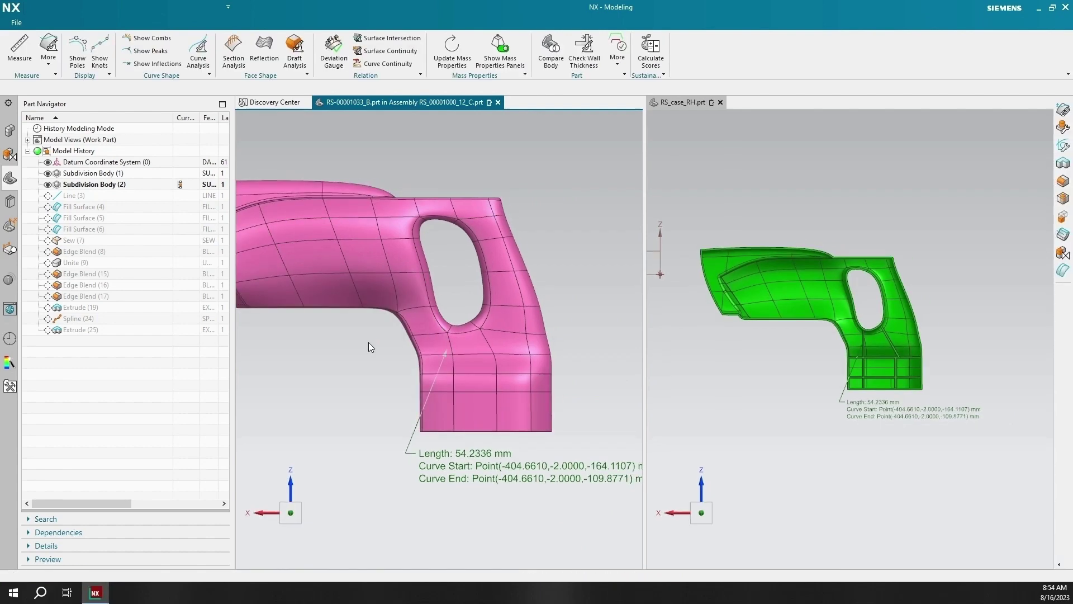
# - Merge the RS_case_RH window back into the main tab group and switch to the RS-00001033_B assembly view
pyautogui.moveTo(688, 102); pyautogui.dragTo(292, 108)
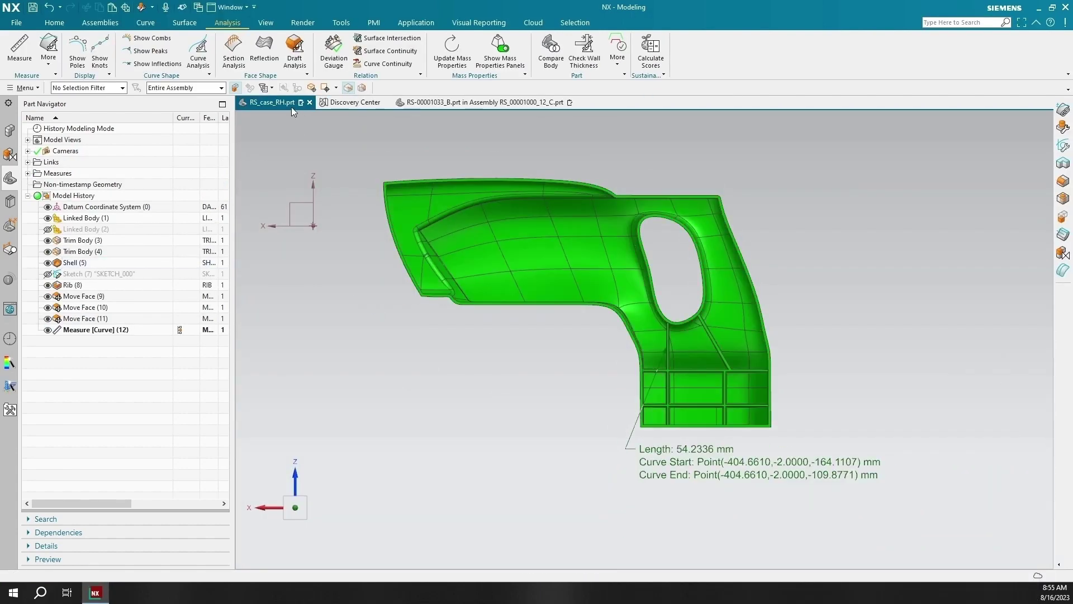
pyautogui.click(410, 103)
pyautogui.moveTo(558, 279); pyautogui.dragTo(270, 222, button='middle')
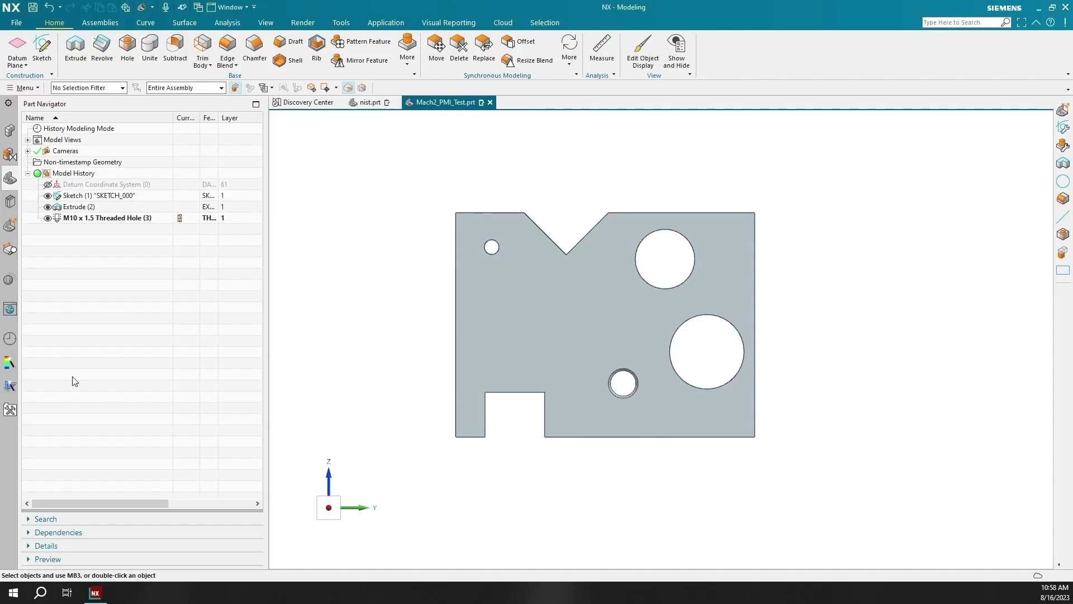
# - Enable the PMI application for the Mach2_PMI_Test plate and show its PMI commands
pyautogui.moveTo(368, 347); pyautogui.dragTo(337, 507, button='middle')
pyautogui.click(337, 507)
pyautogui.click(386, 22)
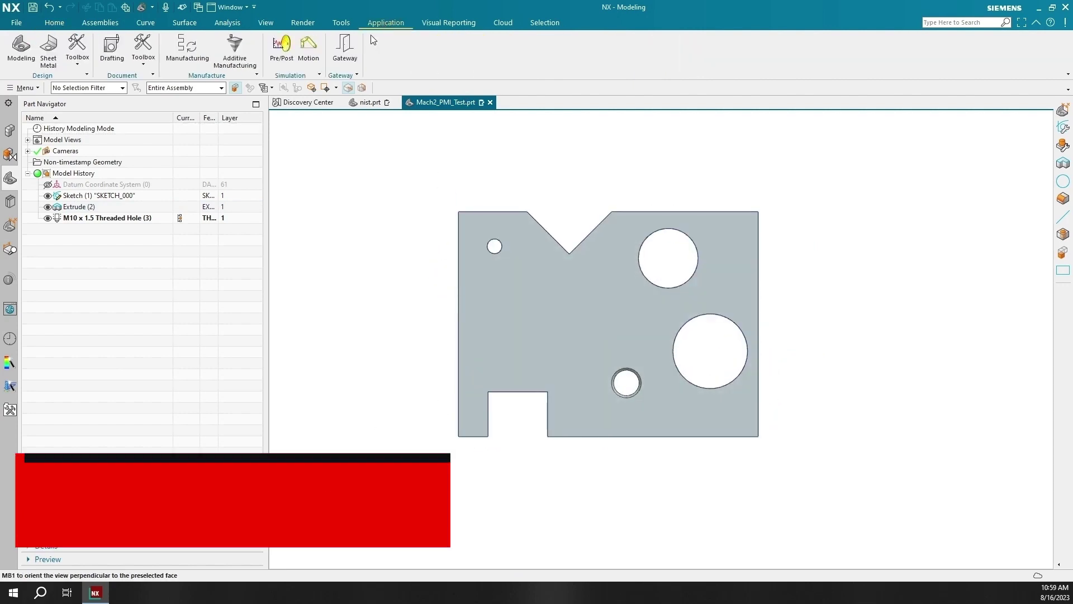
pyautogui.click(139, 65)
pyautogui.click(143, 92)
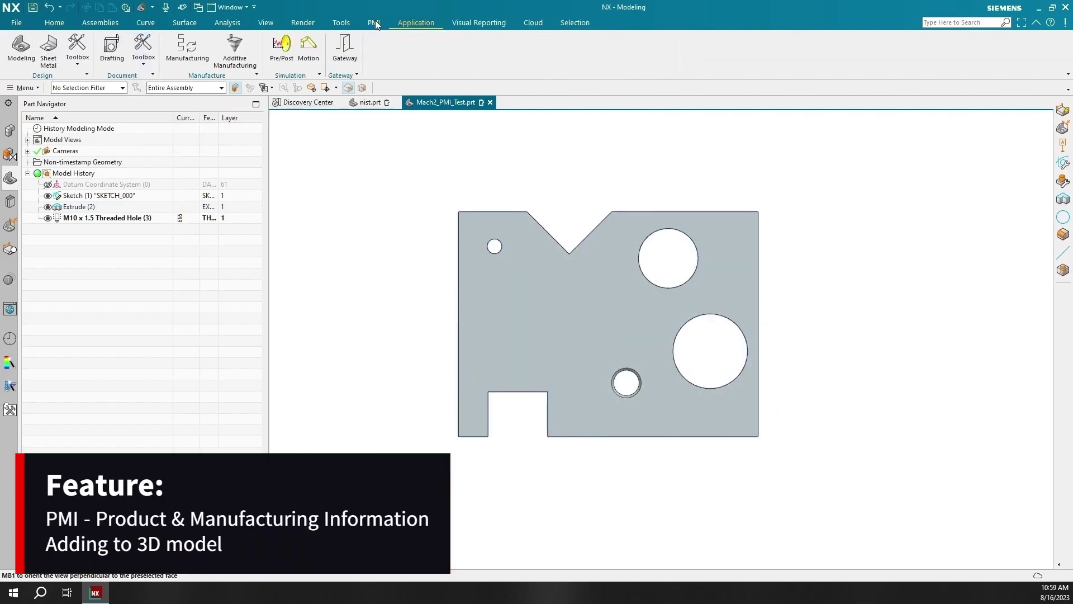
pyautogui.click(374, 21)
# - Add a Rapid Dimension for the diameter of the small hole beside the V notch, placed outside the plate
pyautogui.click(16, 48)
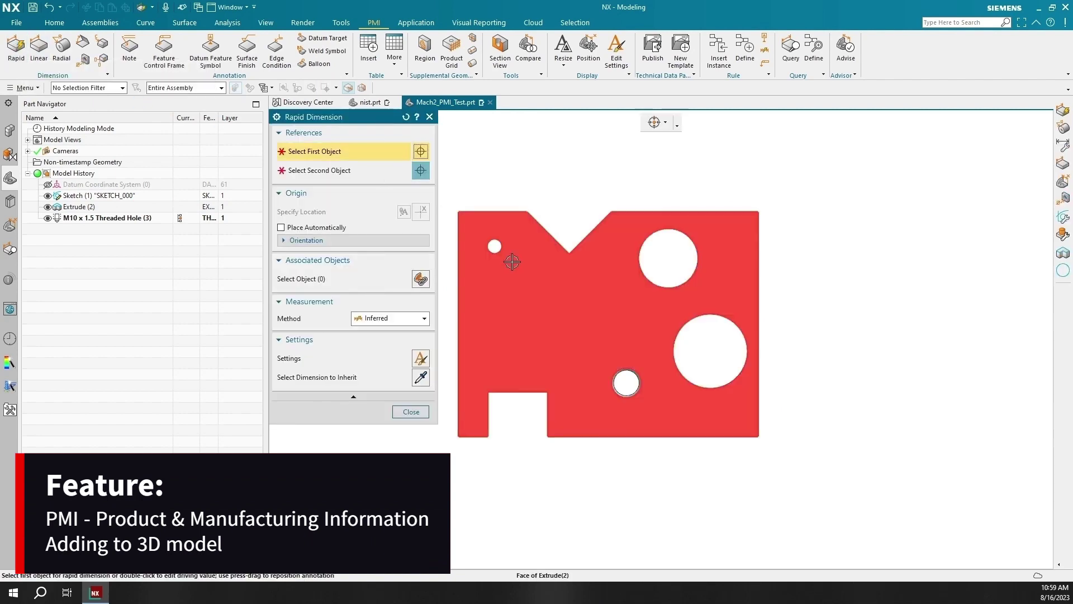
pyautogui.moveTo(510, 256); pyautogui.dragTo(521, 261, button='middle')
pyautogui.click(492, 262)
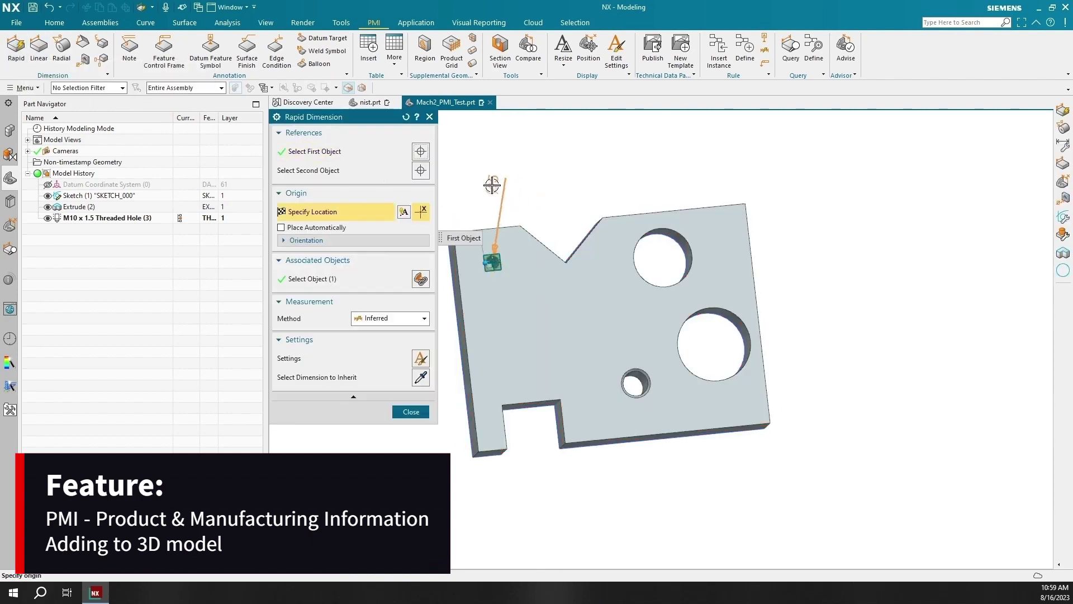
pyautogui.moveTo(439, 285); pyautogui.dragTo(522, 254, button='middle')
pyautogui.click(502, 267)
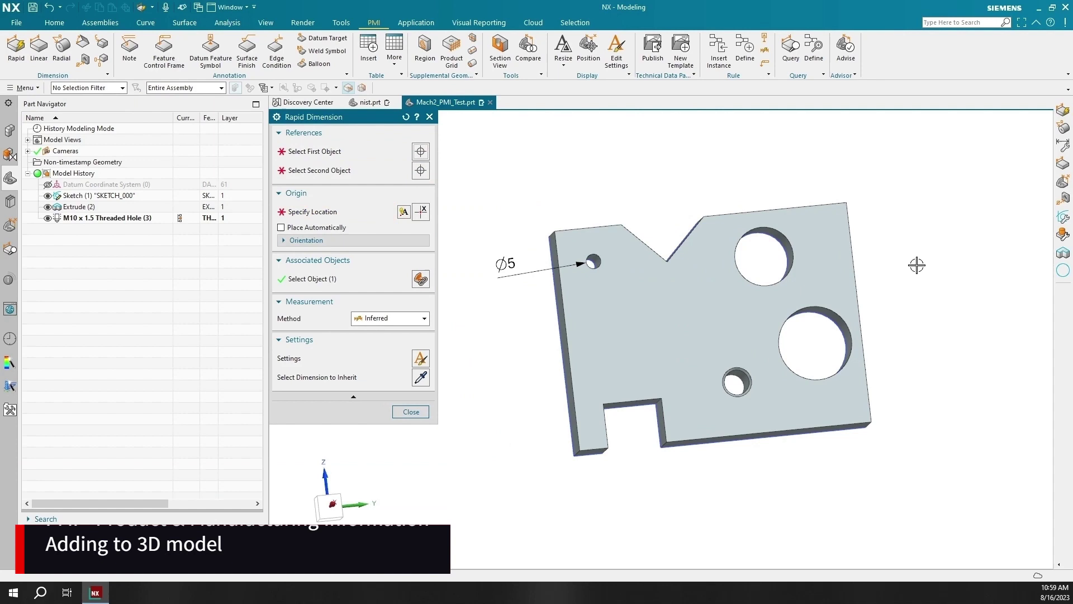
# - Add diameter dimensions to the two large holes and place them outside the plate's nearest vertical edge
pyautogui.click(791, 242)
pyautogui.keyDown('shift'); pyautogui.moveTo(920, 251); pyautogui.dragTo(904, 303, button='middle'); pyautogui.keyUp('shift')
pyautogui.click(901, 273)
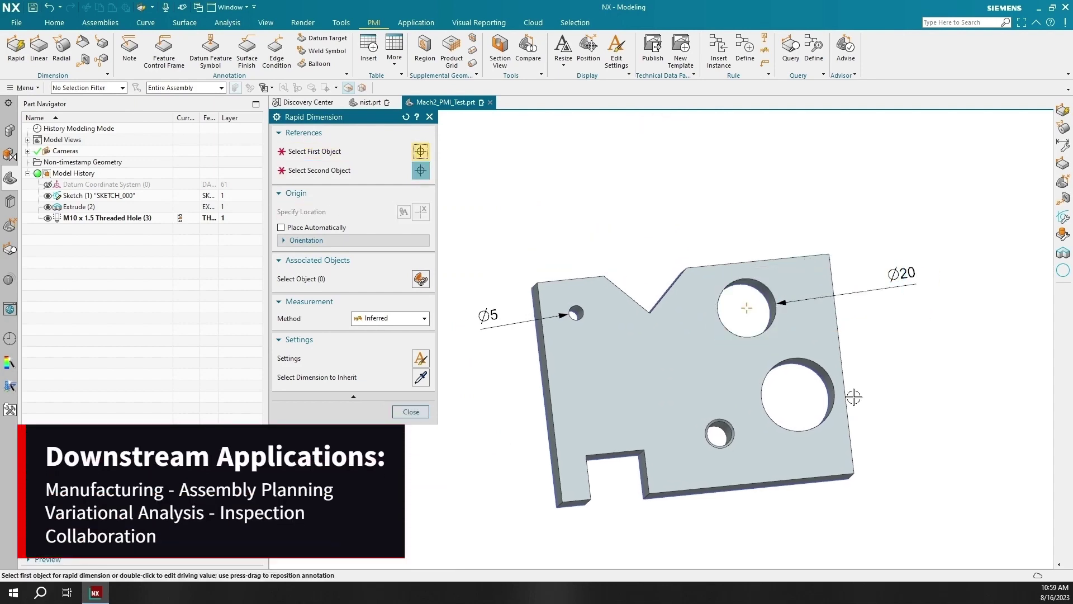
pyautogui.keyDown('shift'); pyautogui.moveTo(853, 397); pyautogui.dragTo(853, 327, button='middle'); pyautogui.keyUp('shift')
pyautogui.click(832, 309)
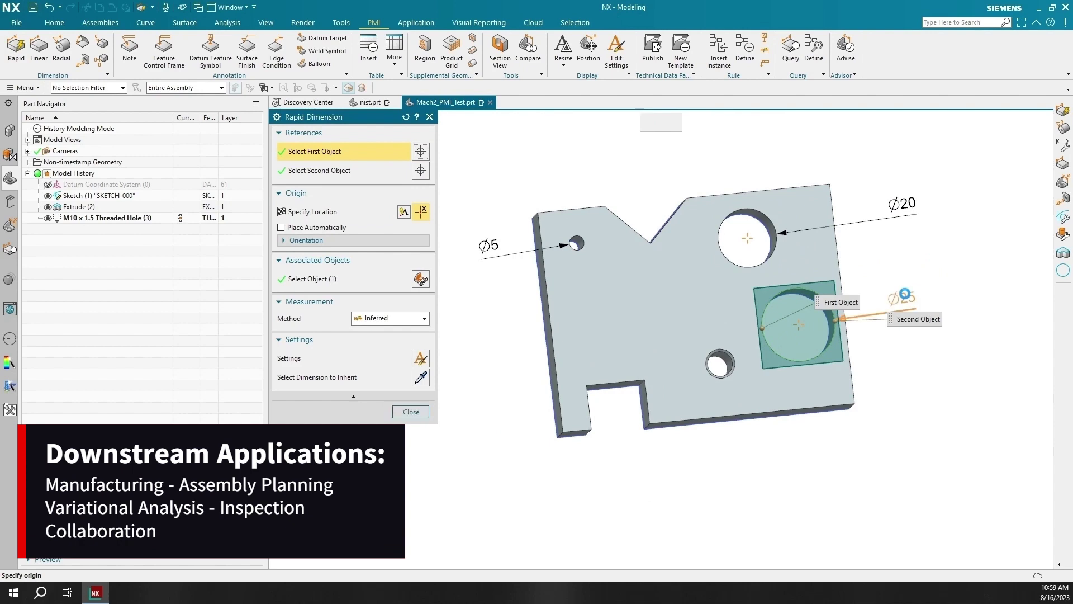
pyautogui.click(905, 294)
# - Dimension the V notch's slanted side length and the angle between its two sides, placing both above the plate
pyautogui.press('F8')
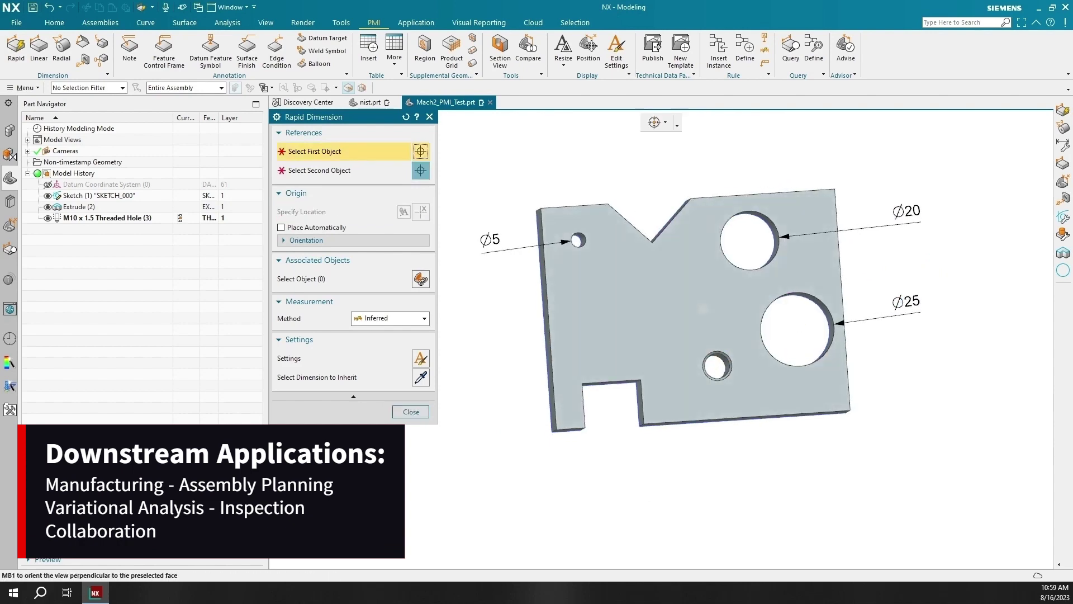
pyautogui.keyDown('shift'); pyautogui.moveTo(673, 233); pyautogui.dragTo(673, 313, button='middle'); pyautogui.keyUp('shift')
pyautogui.scroll(2, 672, 314)
pyautogui.click(581, 260)
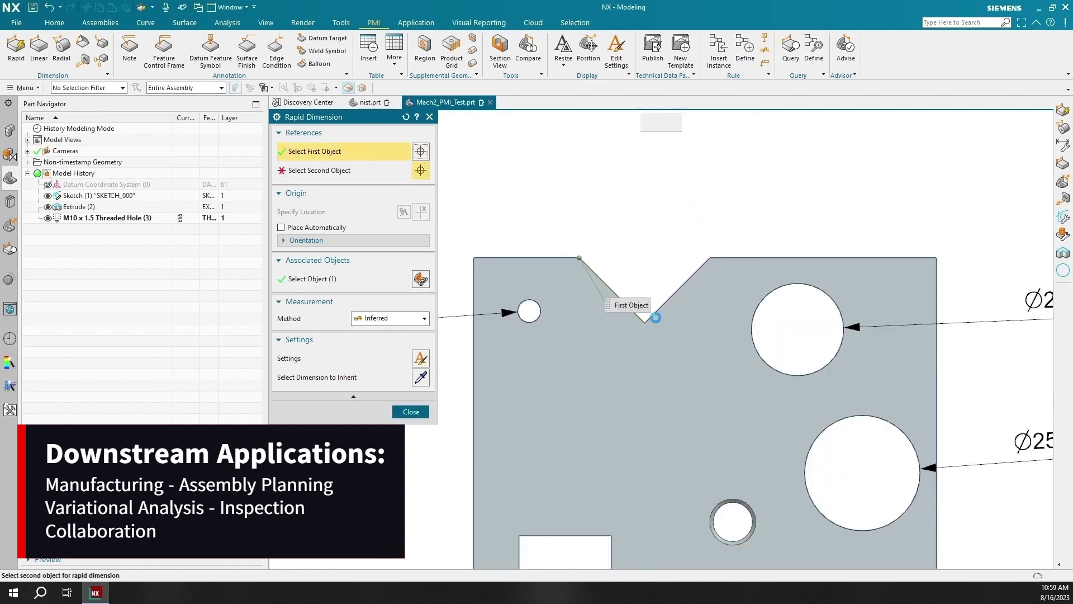
pyautogui.click(645, 323)
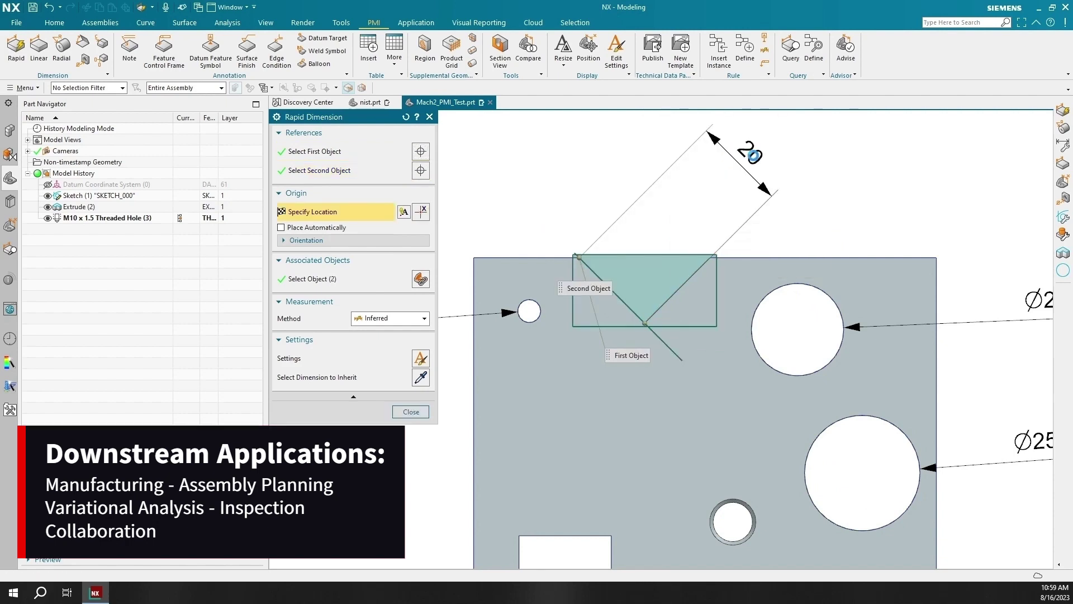
pyautogui.click(753, 154)
pyautogui.click(593, 269)
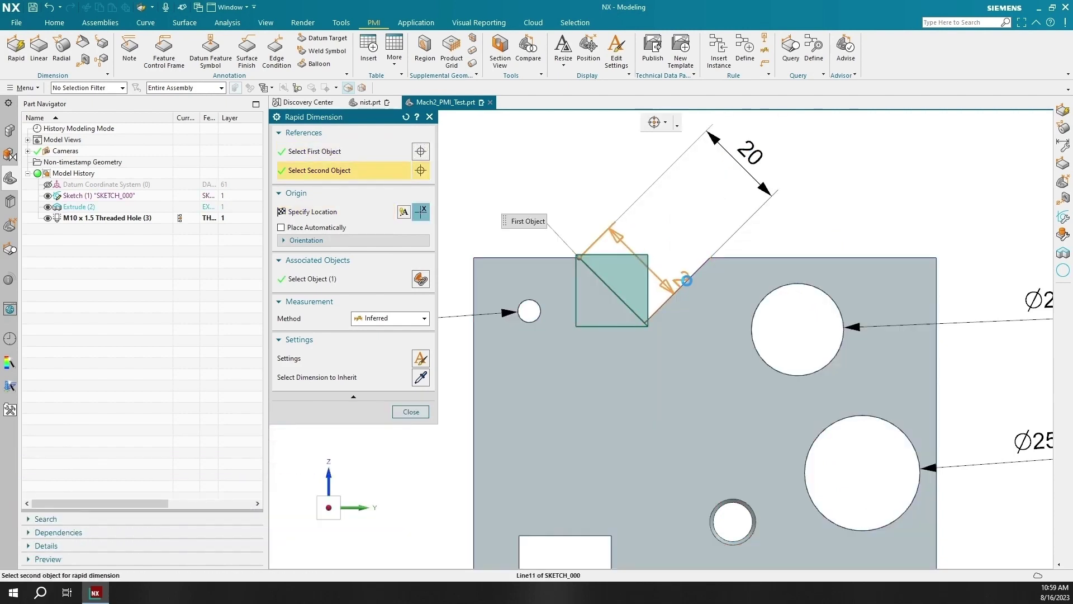
pyautogui.click(679, 286)
pyautogui.click(638, 193)
# - Dimension the plate's overall height and overall width between its corners, placing both outside the outline
pyautogui.scroll(-2, 640, 341)
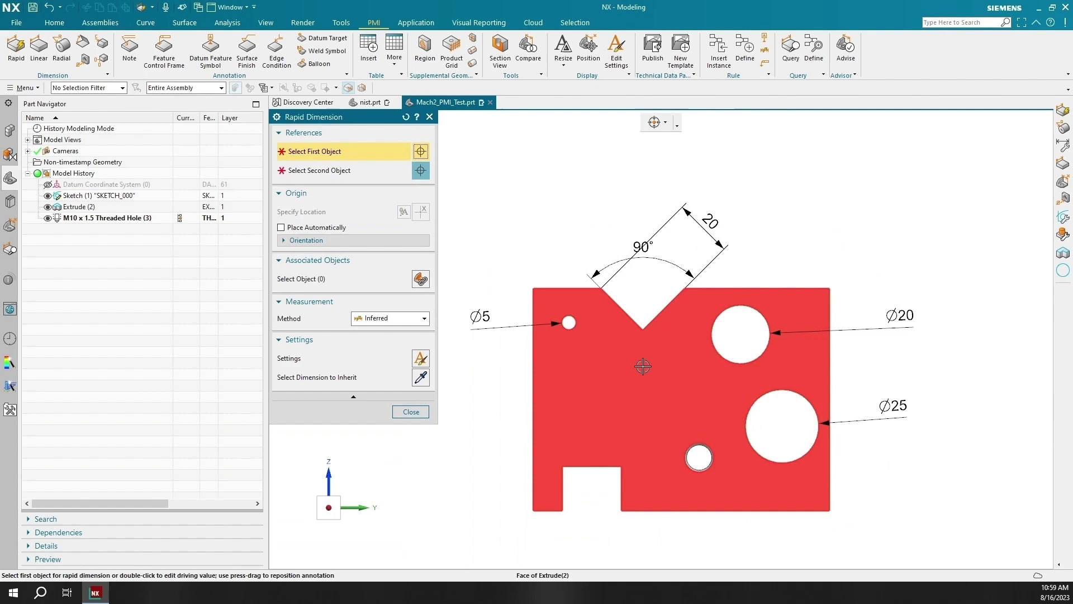
pyautogui.click(534, 288)
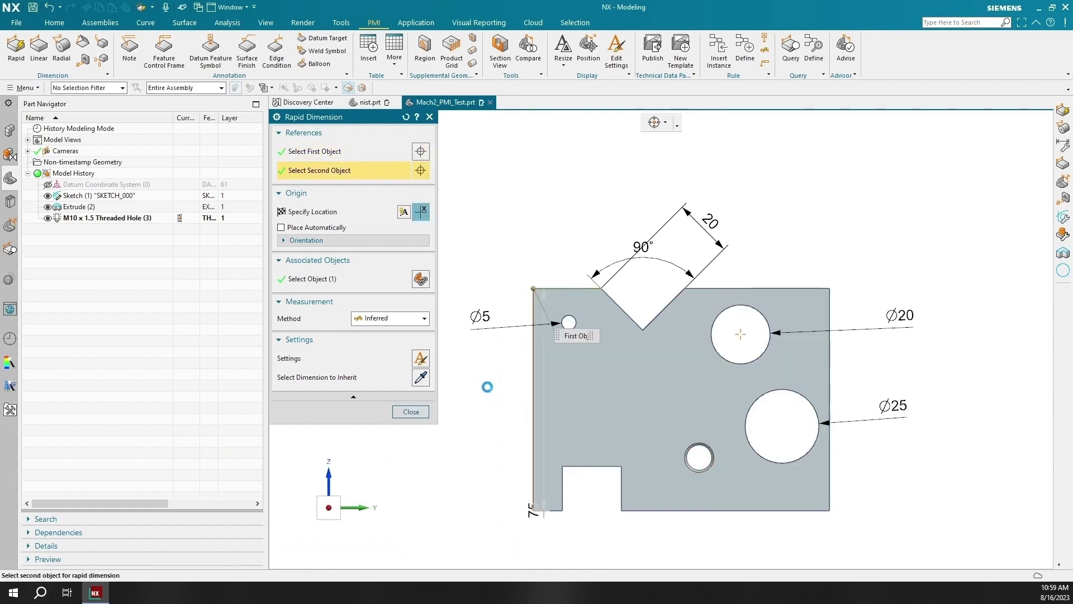
pyautogui.click(535, 510)
pyautogui.click(501, 391)
pyautogui.keyDown('shift'); pyautogui.moveTo(534, 511); pyautogui.dragTo(537, 346, button='middle'); pyautogui.keyUp('shift')
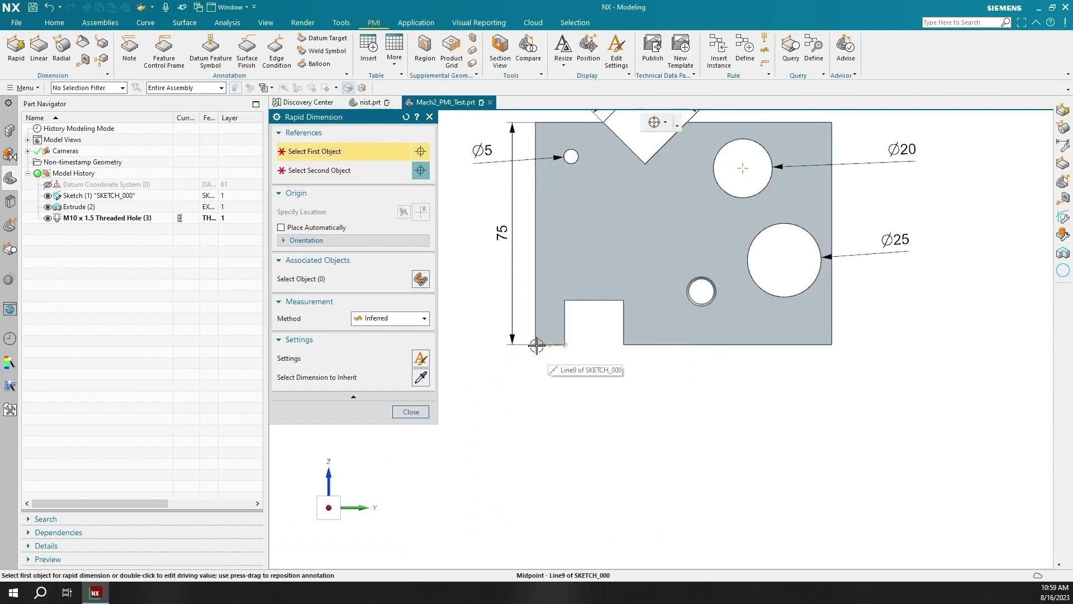
pyautogui.click(537, 345)
pyautogui.click(832, 345)
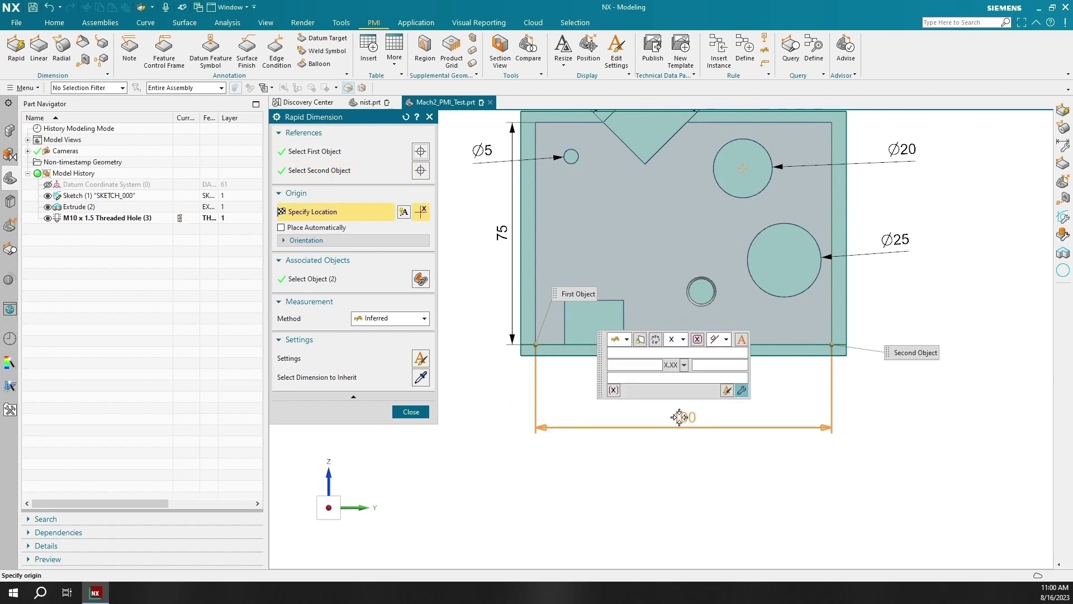
pyautogui.click(679, 427)
# - Dimension the height and width of the rectangular cutout in the plate's lower edge
pyautogui.click(564, 343)
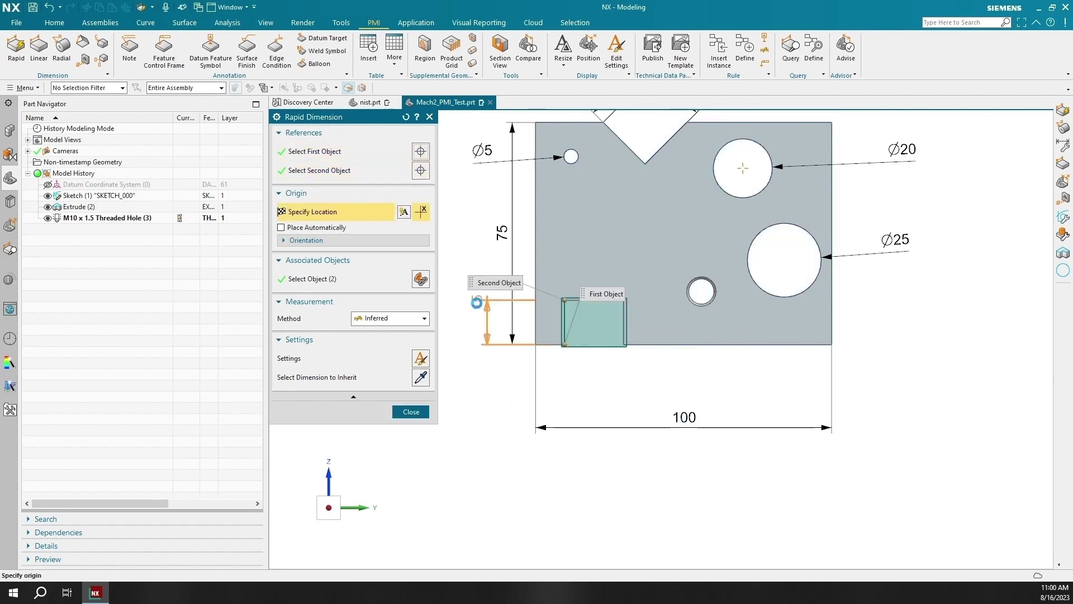
pyautogui.click(477, 269)
pyautogui.click(624, 344)
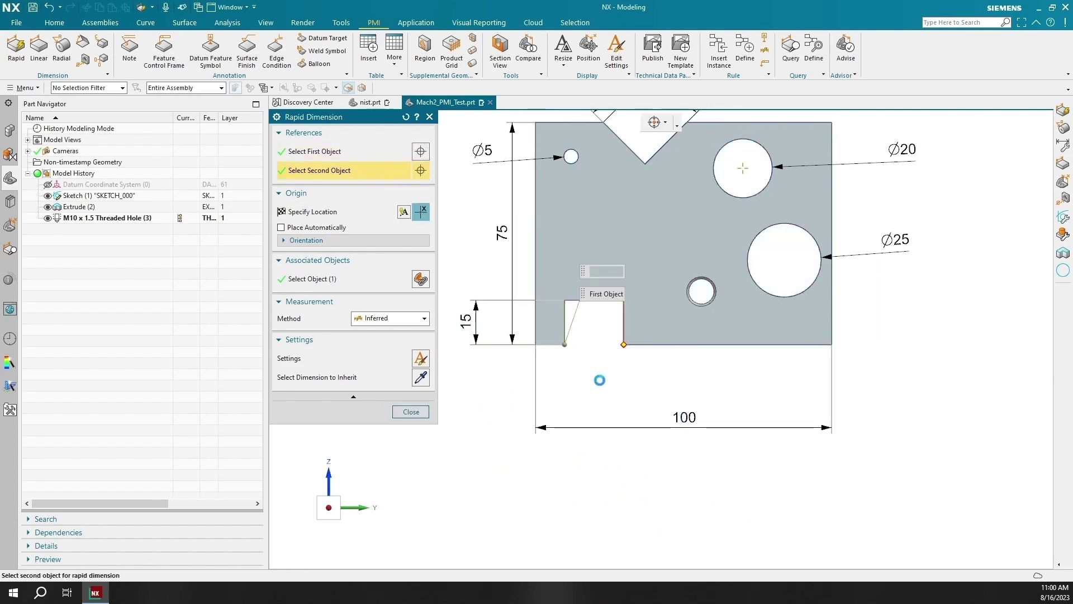
pyautogui.click(565, 344)
pyautogui.click(594, 398)
# - Dimension the horizontal distance from the upper large hole's centre to the plate's nearest vertical edge, placing it above the plate
pyautogui.keyDown('shift'); pyautogui.moveTo(722, 326); pyautogui.dragTo(707, 373, button='middle'); pyautogui.keyUp('shift')
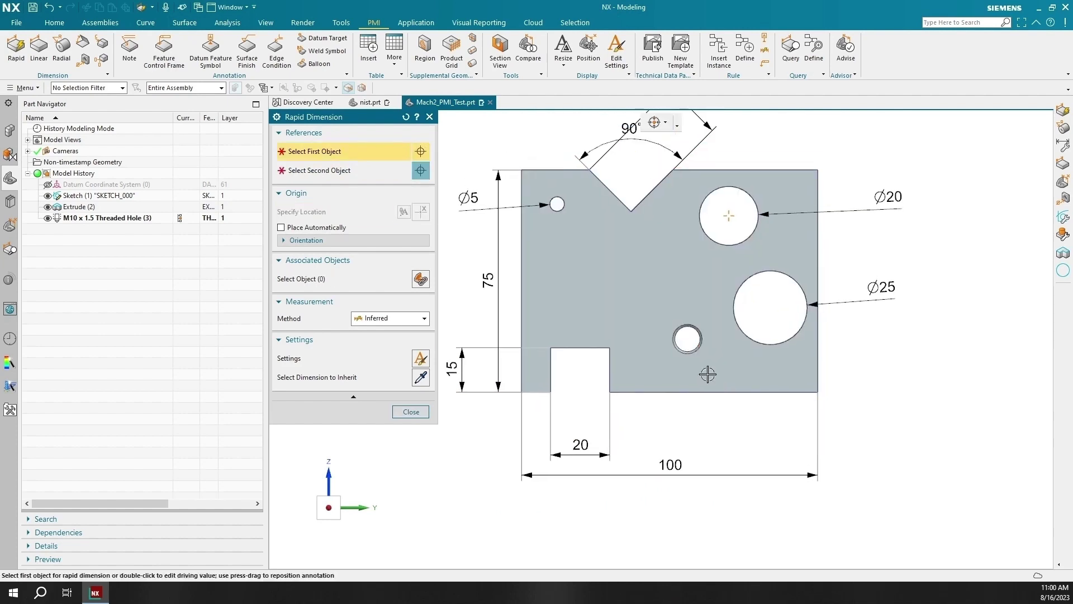
pyautogui.click(729, 217)
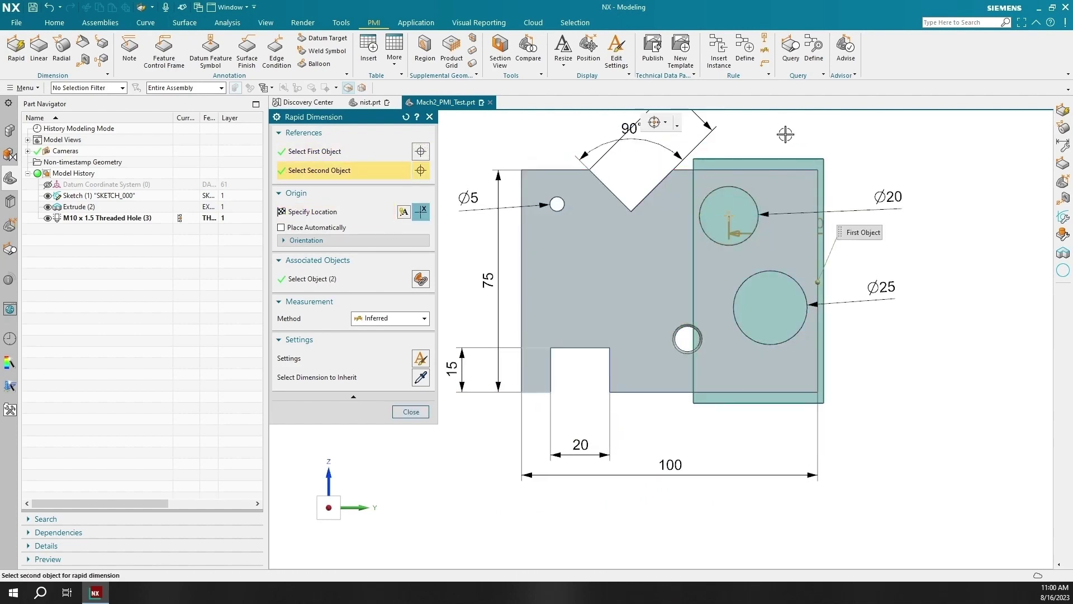
pyautogui.click(818, 282)
pyautogui.click(776, 120)
pyautogui.scroll(-2, 704, 357)
pyautogui.moveTo(697, 368); pyautogui.dragTo(691, 320, button='middle')
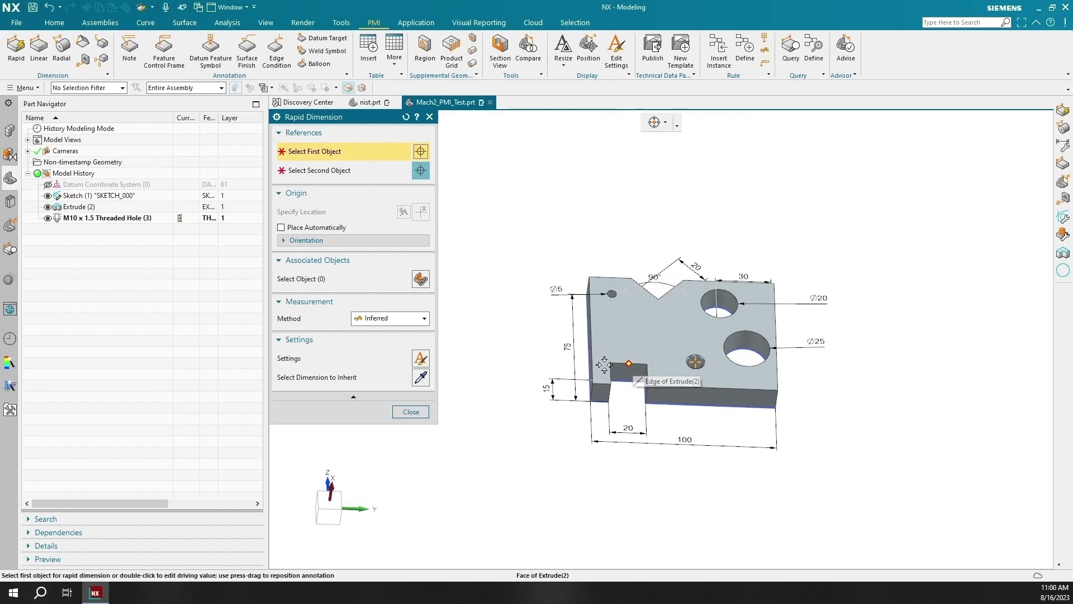
pyautogui.click(406, 415)
pyautogui.click(411, 412)
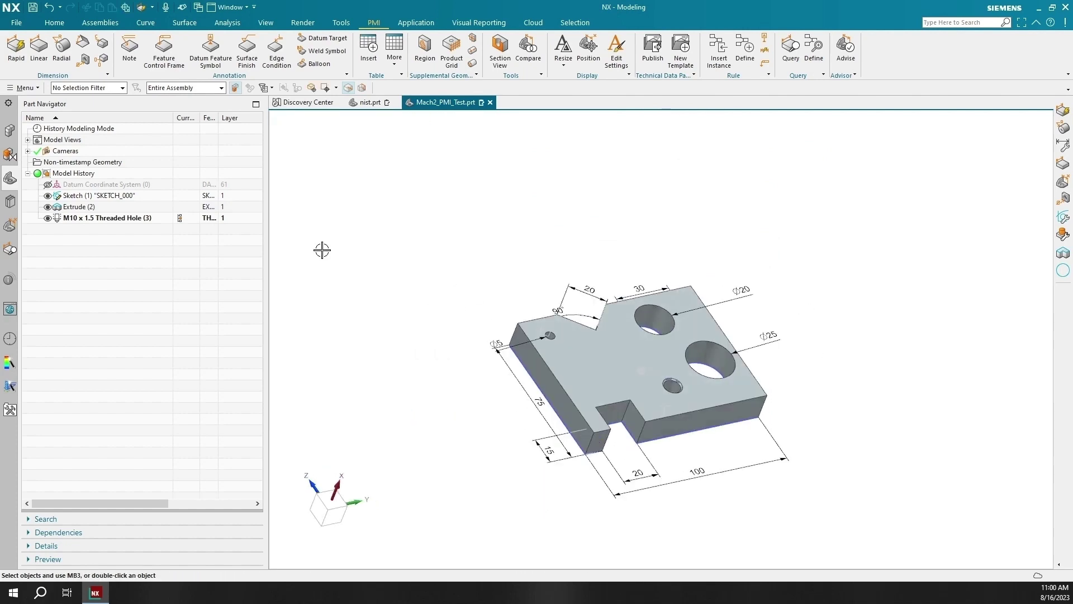
# - Add a radial hole and thread callout to the M10 x 1.5 threaded hole and place it above the plate
pyautogui.click(84, 60)
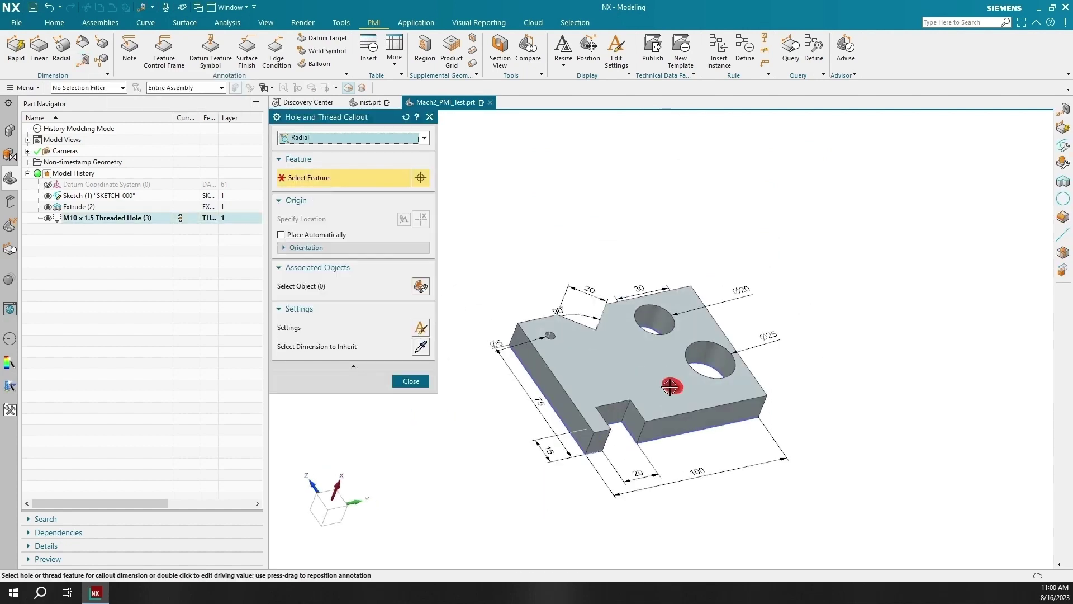
pyautogui.click(358, 139)
pyautogui.click(424, 140)
pyautogui.moveTo(666, 353); pyautogui.dragTo(658, 400, button='middle')
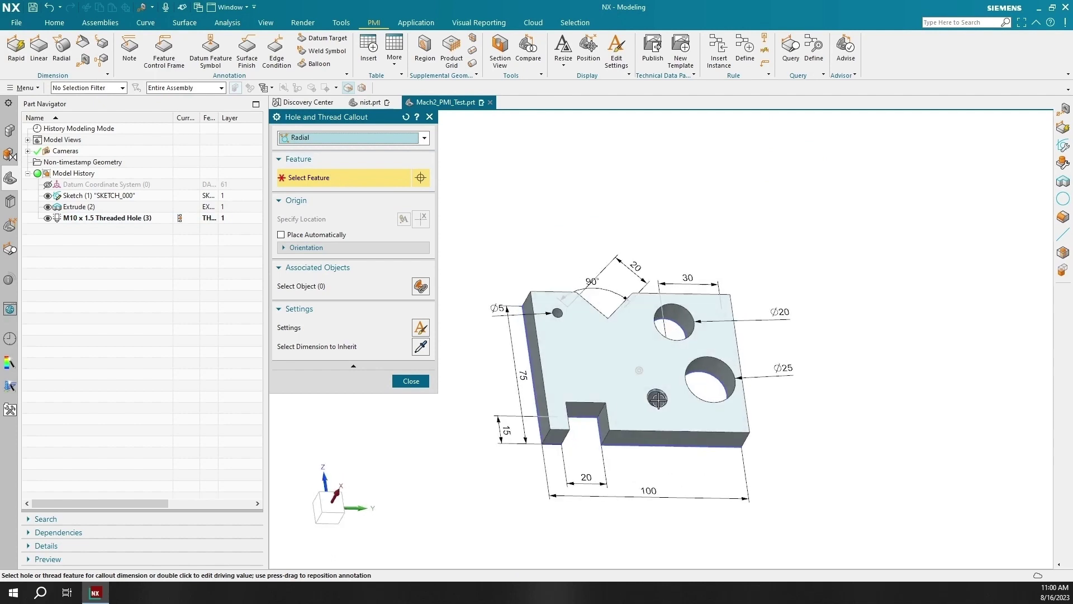
pyautogui.click(658, 395)
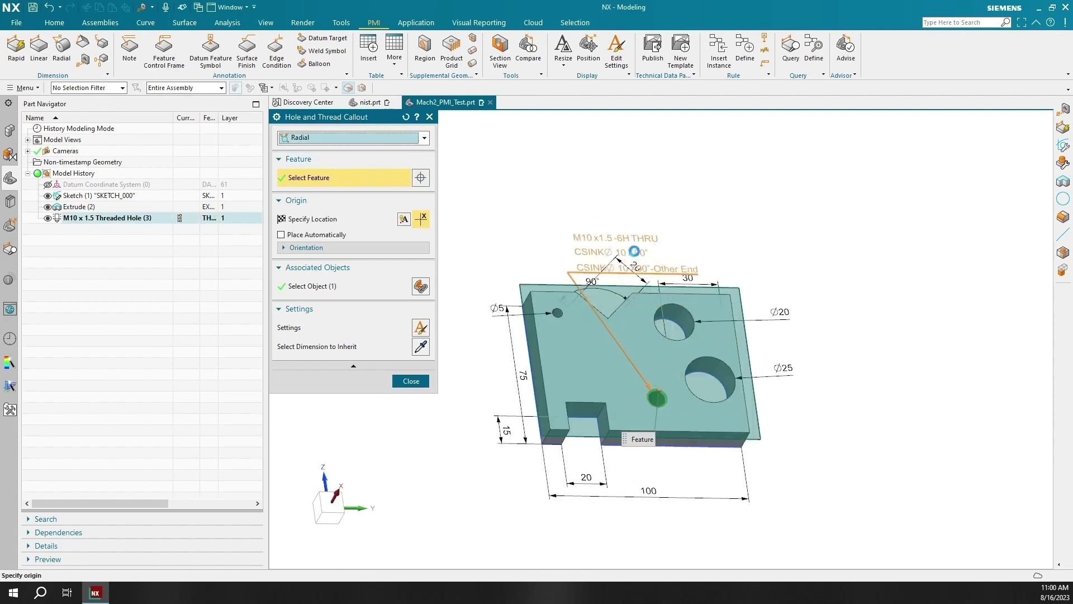
pyautogui.click(627, 221)
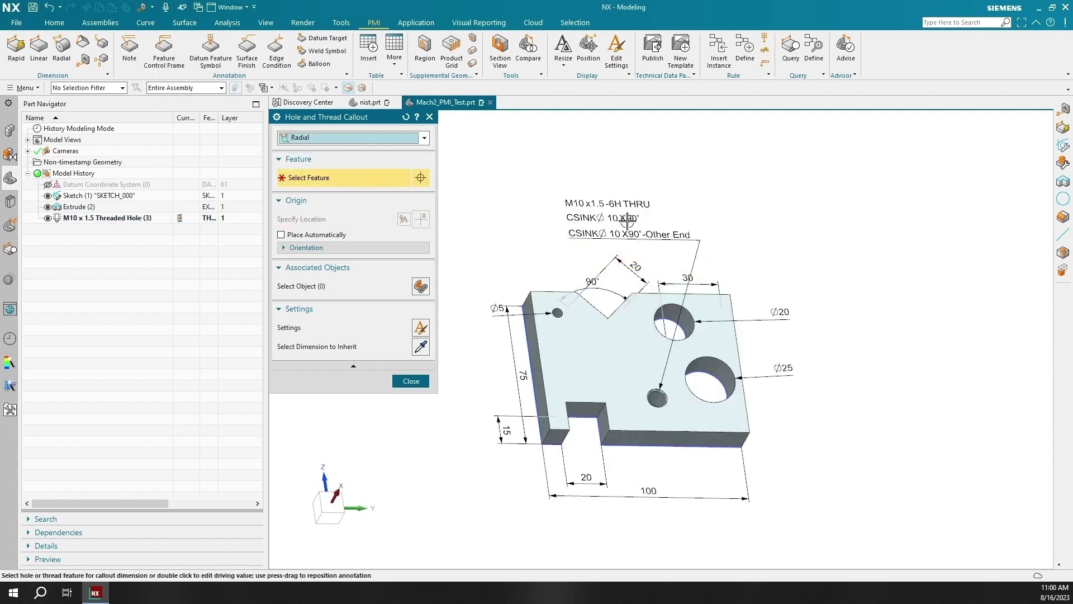
pyautogui.click(410, 381)
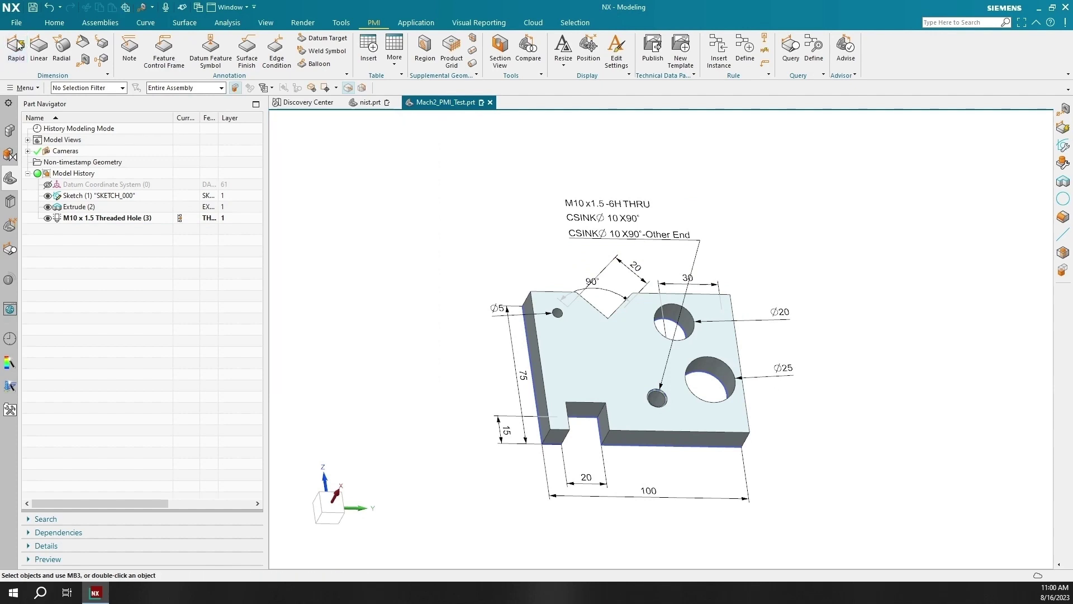
# - Dimension the plate's thickness along the short corner edge near the 5 mm hole, placing it outside the plate
pyautogui.click(17, 44)
pyautogui.click(524, 315)
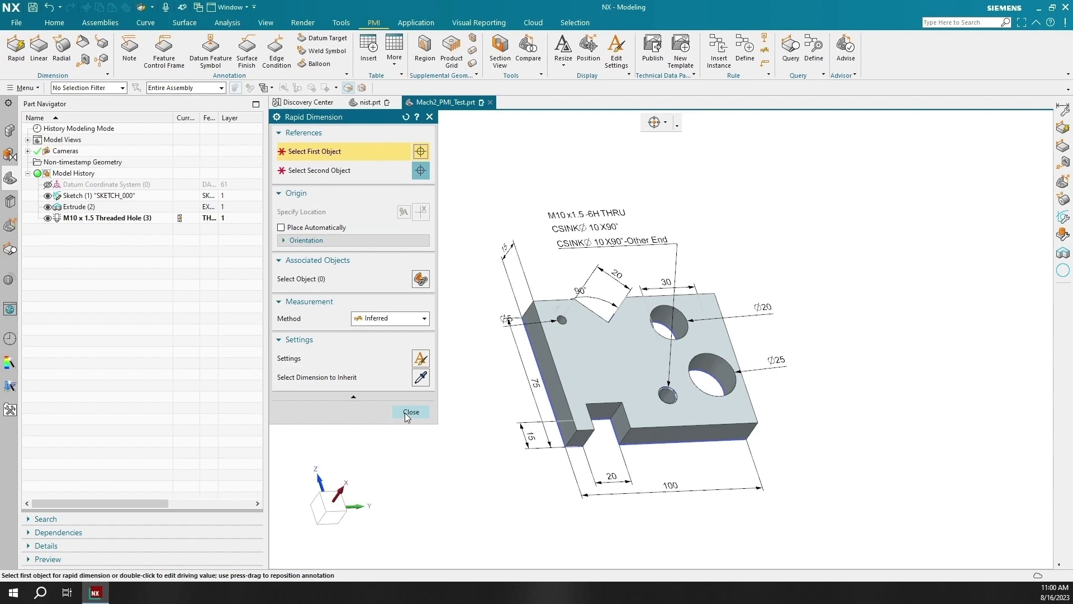
pyautogui.click(409, 412)
# - Add note text starting with "This" below the value of the rectangular cutout's width dimension
pyautogui.moveTo(707, 395); pyautogui.dragTo(640, 391, button='middle')
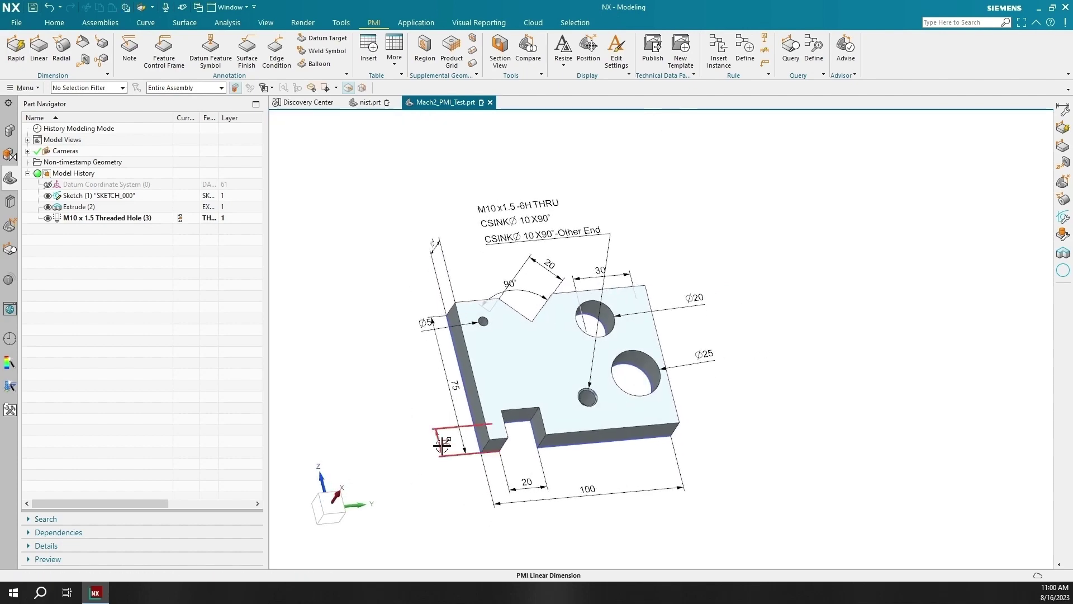
pyautogui.moveTo(525, 481); pyautogui.dragTo(521, 441, button='middle')
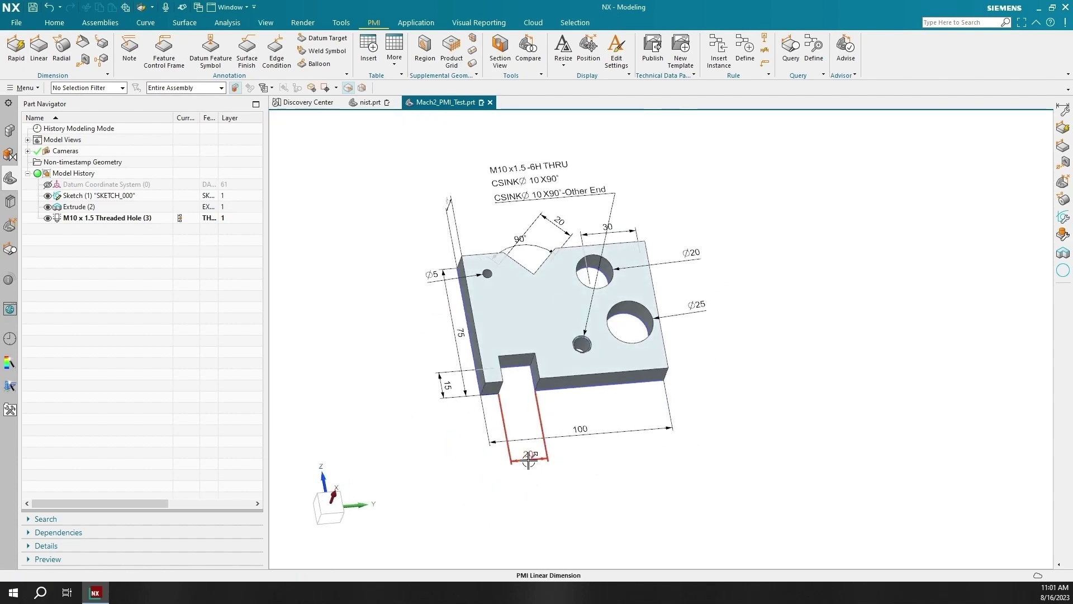
pyautogui.doubleClick(529, 459)
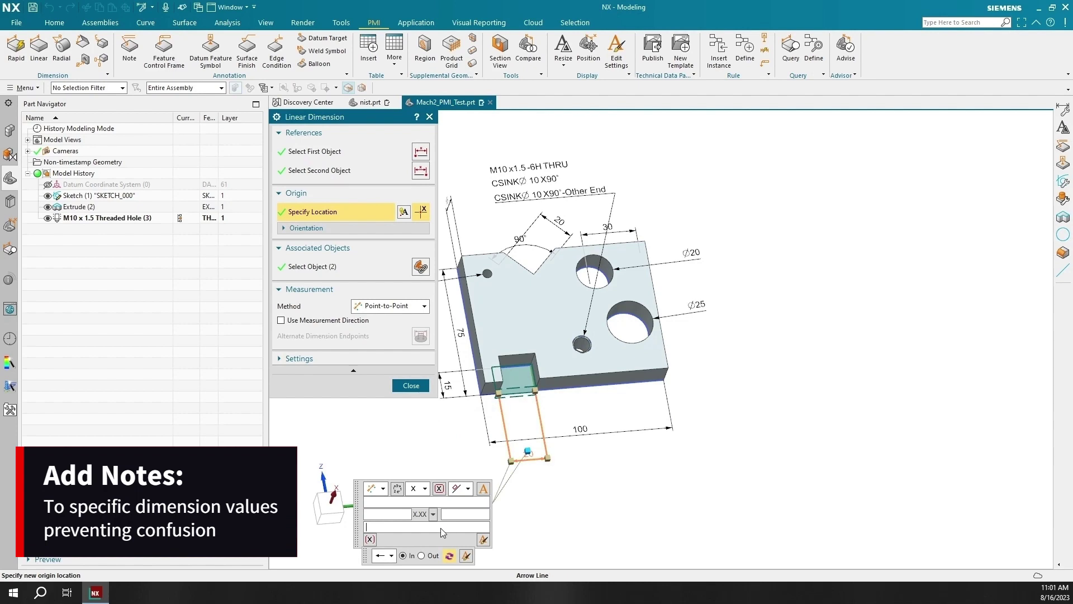
pyautogui.write('This ')
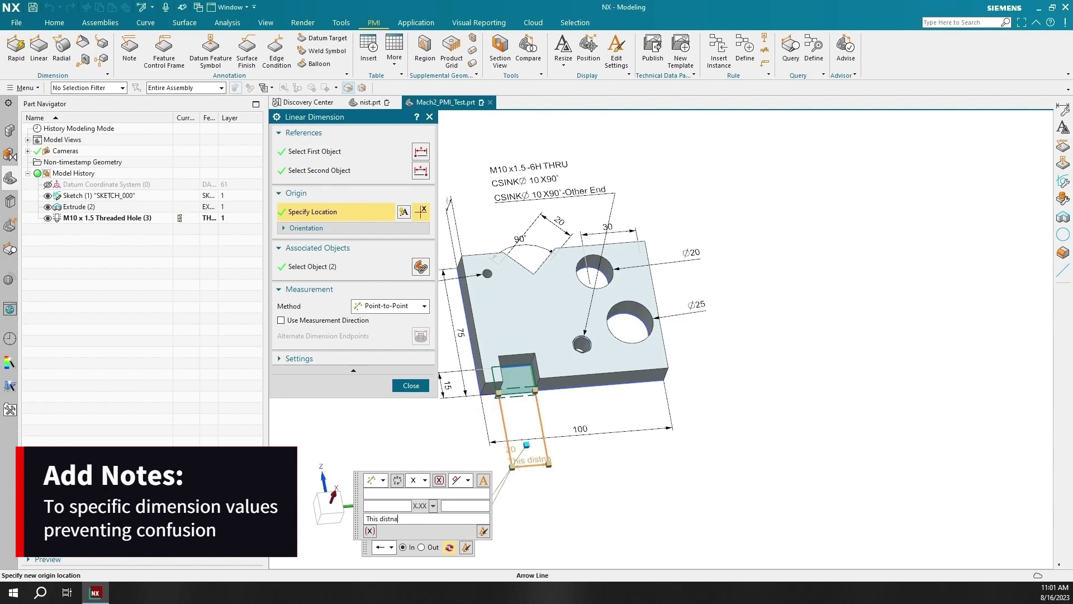
pyautogui.write('distan')
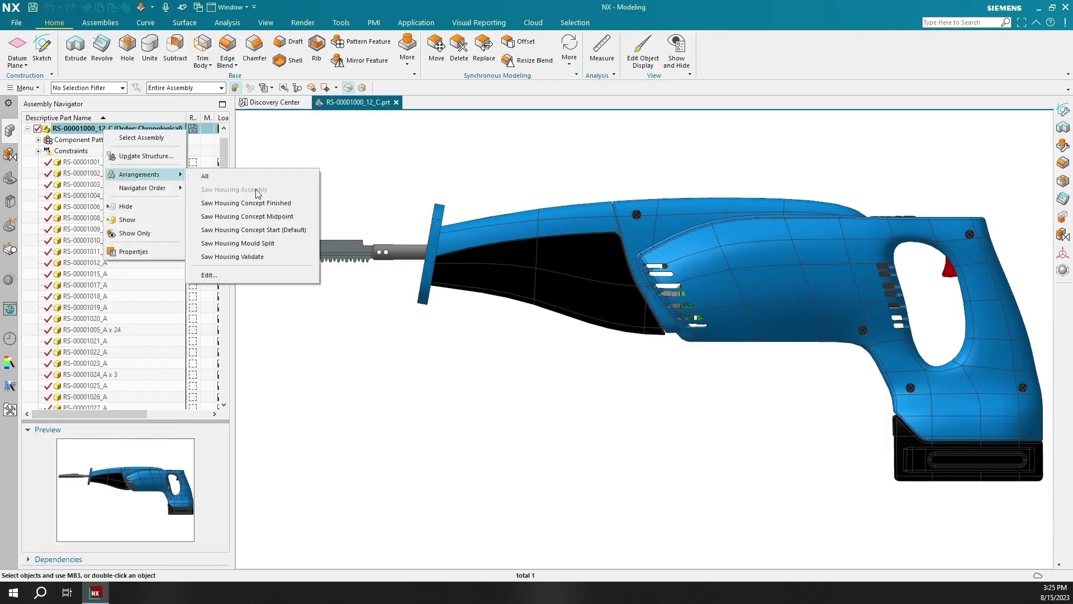
# - Switch the saw assembly to the Saw Housing Concept Start (Default) arrangement and make RS_start_case the work part
pyautogui.click(267, 234)
pyautogui.scroll(-7, 129, 226)
pyautogui.rightClick(84, 374)
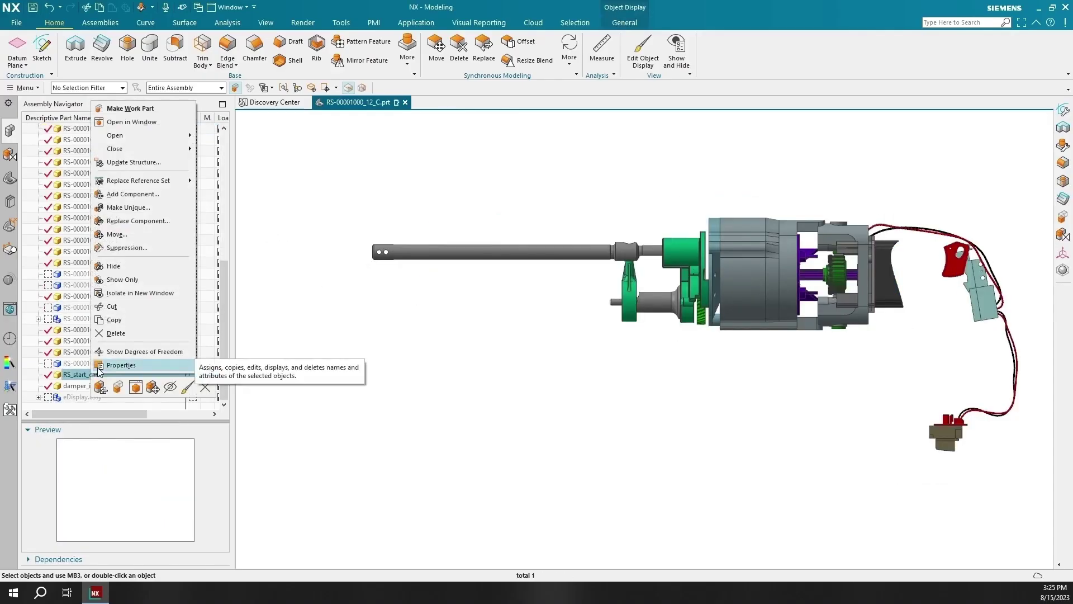
pyautogui.click(143, 109)
# - Show the raster images of RS_start_case so the saw housing sketch lies behind the components
pyautogui.click(264, 22)
pyautogui.click(135, 50)
pyautogui.click(365, 224)
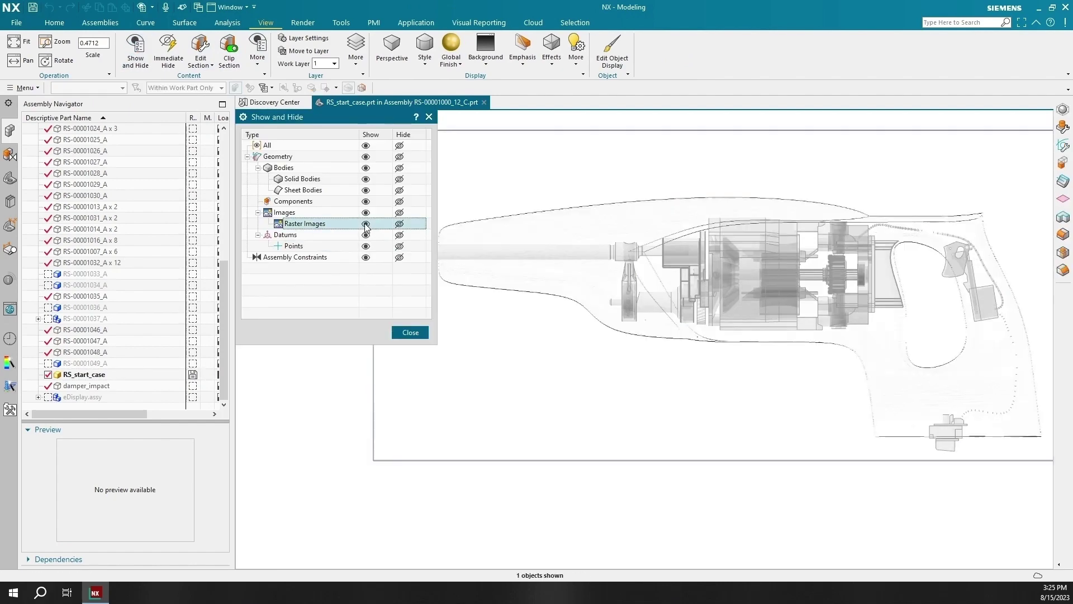
pyautogui.click(411, 332)
pyautogui.keyDown('shift'); pyautogui.moveTo(639, 352); pyautogui.dragTo(564, 355, button='middle'); pyautogui.keyUp('shift')
pyautogui.scroll(-1, 564, 355)
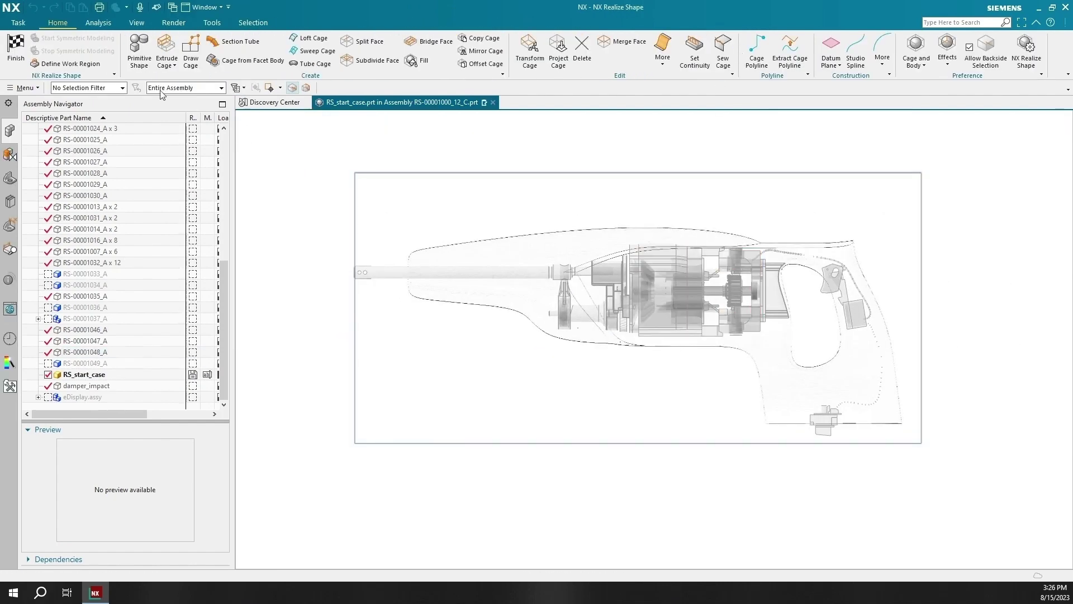
# - Create a 90 mm sphere cage with Base subdivision level and extend its front side toward the nose of the housing sketch
pyautogui.click(139, 45)
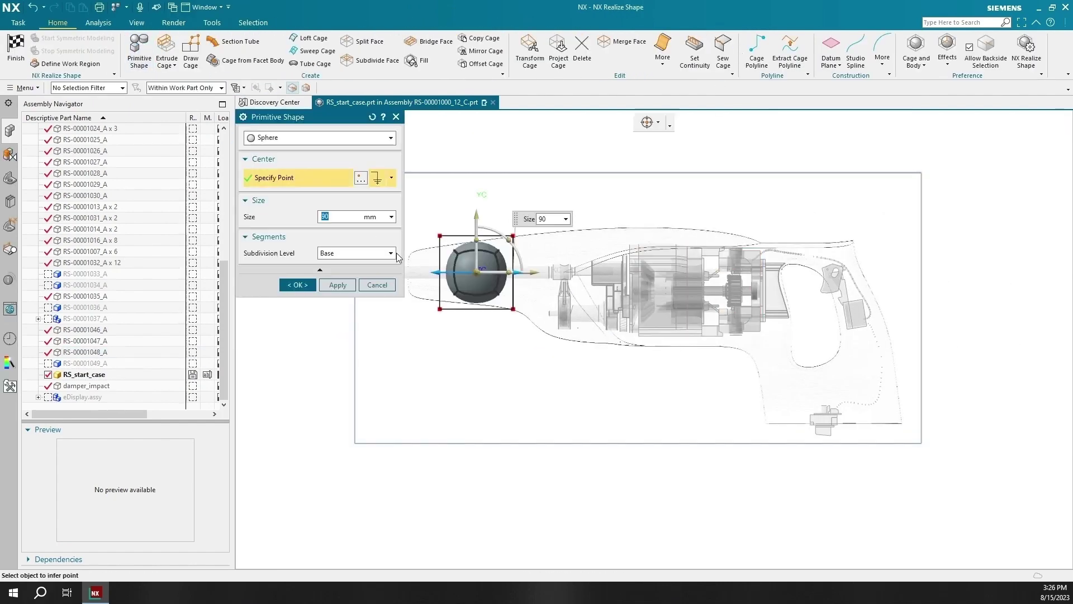
pyautogui.click(299, 285)
pyautogui.click(530, 49)
pyautogui.moveTo(421, 215); pyautogui.dragTo(455, 327)
pyautogui.keyDown('shift'); pyautogui.moveTo(455, 327); pyautogui.dragTo(522, 333, button='middle'); pyautogui.keyUp('shift')
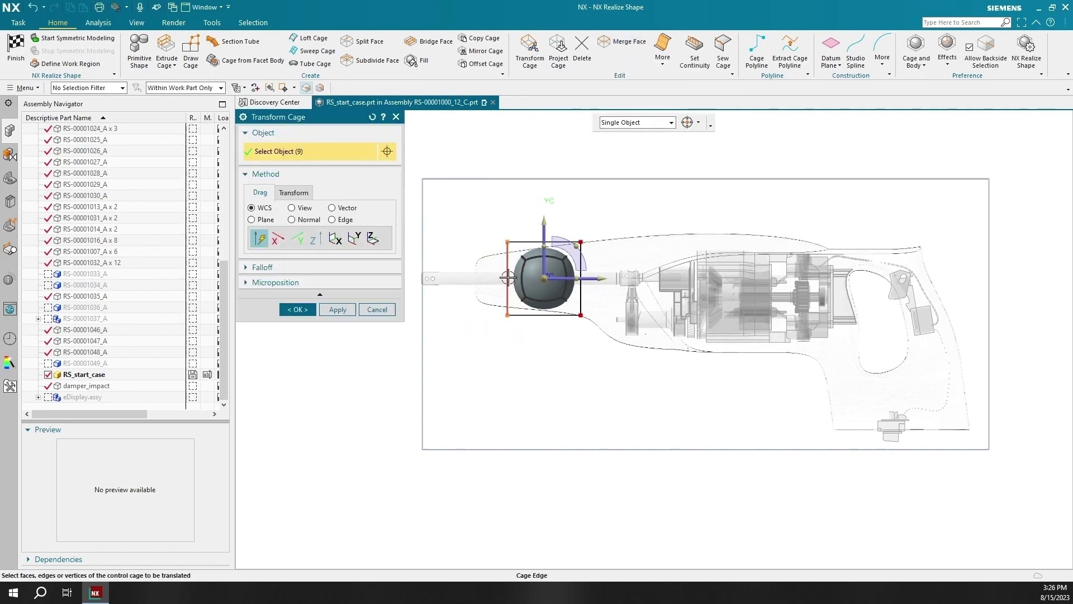
pyautogui.moveTo(508, 284); pyautogui.dragTo(465, 285)
pyautogui.click(332, 310)
# - Stretch the rear side of the sphere cage lengthwise to the handle area of the housing sketch
pyautogui.keyDown('shift'); pyautogui.moveTo(565, 217); pyautogui.dragTo(482, 216, button='middle'); pyautogui.keyUp('shift')
pyautogui.moveTo(482, 216); pyautogui.dragTo(521, 340)
pyautogui.moveTo(497, 300); pyautogui.dragTo(793, 299)
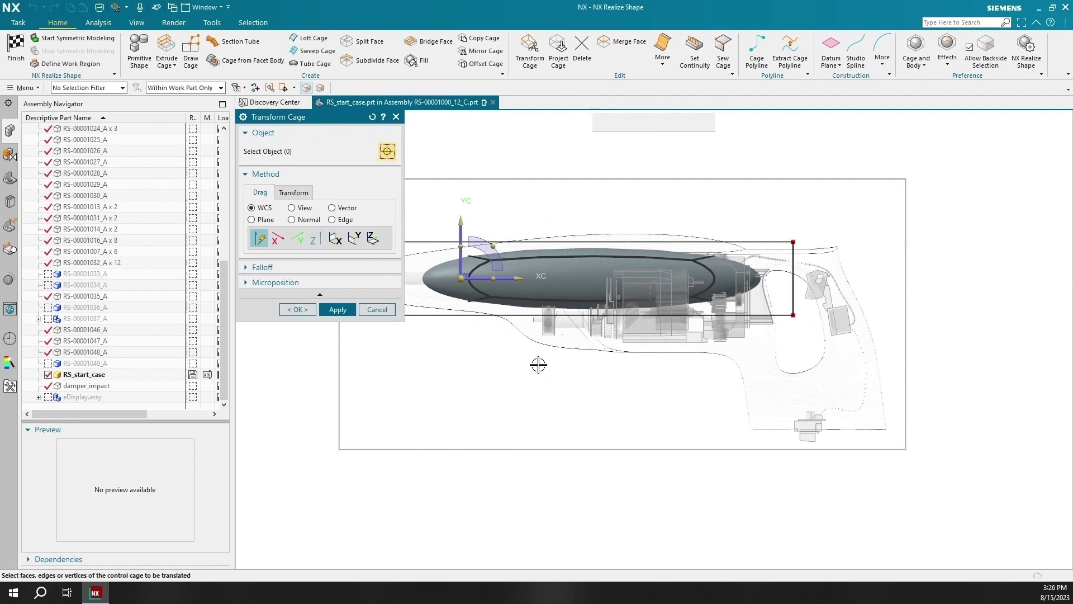
# - Lower the cage's bottom edges and raise its top edges to cover the height of the sketched housing body
pyautogui.scroll(2, 536, 364)
pyautogui.moveTo(406, 313); pyautogui.dragTo(755, 347)
pyautogui.moveTo(606, 325); pyautogui.dragTo(606, 362)
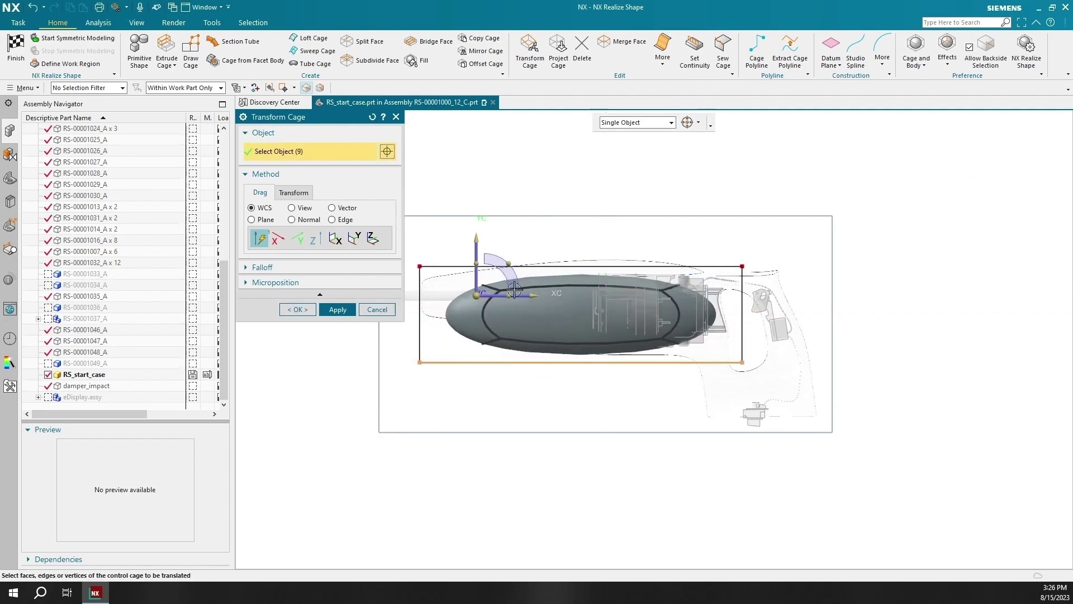
pyautogui.middleClick(606, 362)
pyautogui.keyDown('shift'); pyautogui.moveTo(858, 324); pyautogui.dragTo(920, 324, button='middle'); pyautogui.keyUp('shift')
pyautogui.moveTo(472, 258); pyautogui.dragTo(817, 275)
pyautogui.moveTo(689, 264); pyautogui.dragTo(690, 249)
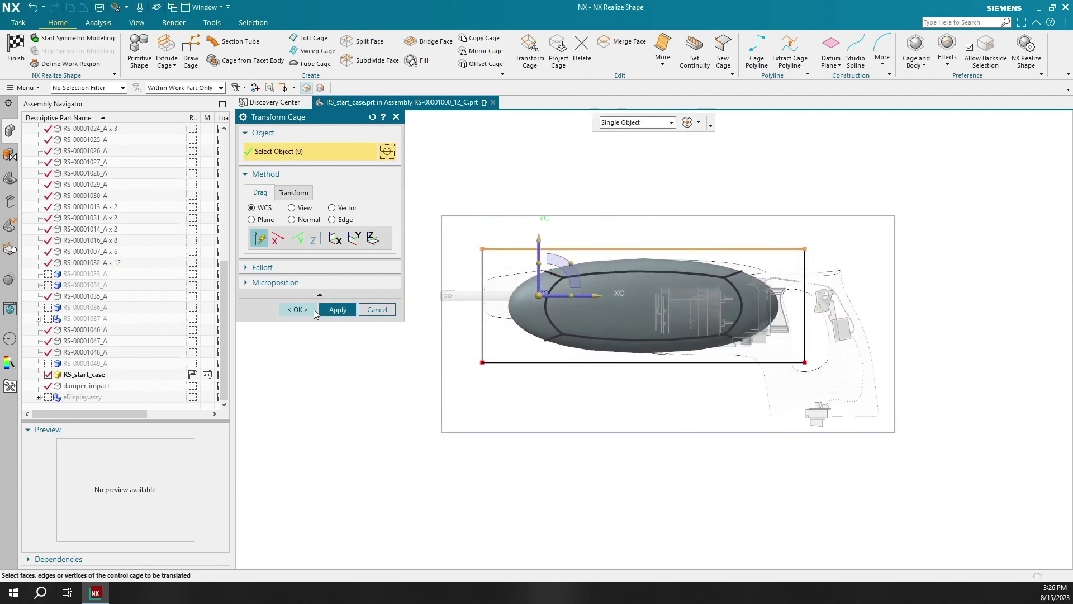
pyautogui.click(298, 309)
# - Split the loop of four lengthwise cage faces uniformly into seven segments along the housing
pyautogui.click(361, 42)
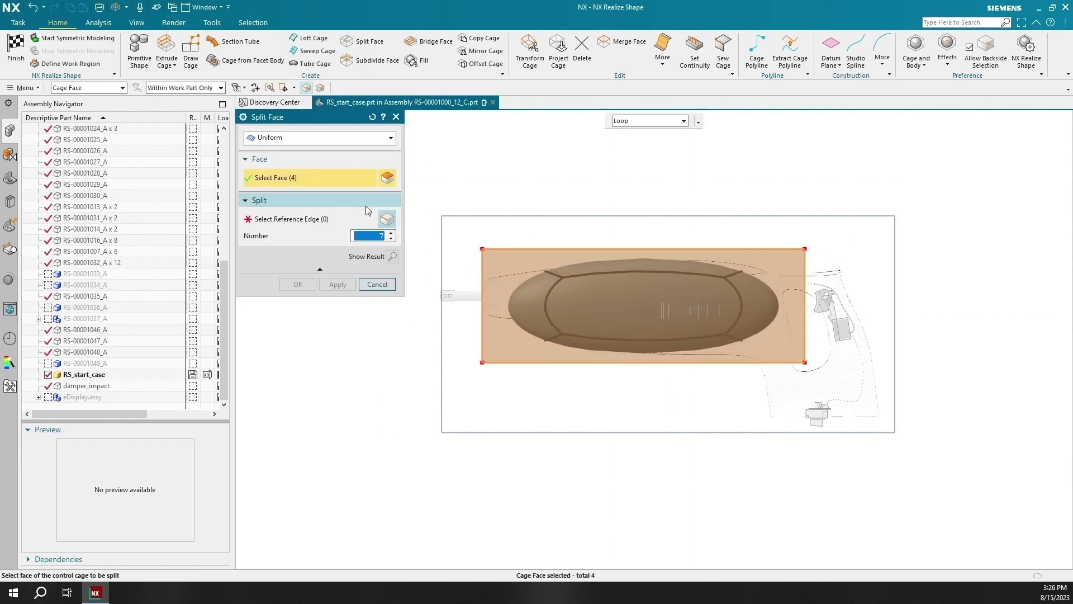
pyautogui.click(568, 249)
pyautogui.middleClick(605, 326)
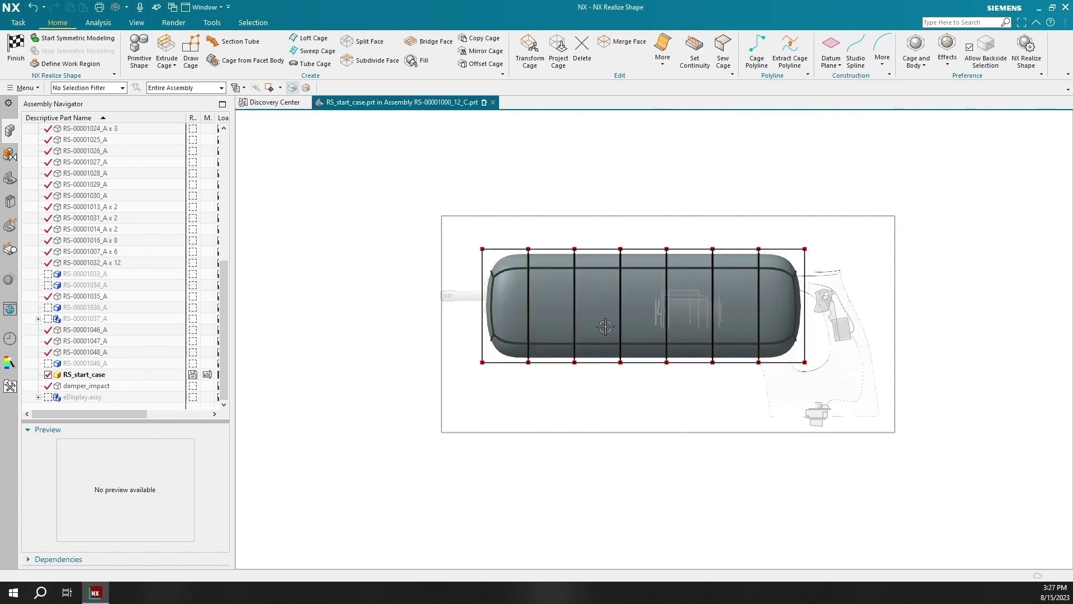
# - Edit the object display of RS_start_case to make the cage body translucent over the sketch
pyautogui.click(136, 22)
pyautogui.click(640, 50)
pyautogui.click(84, 374)
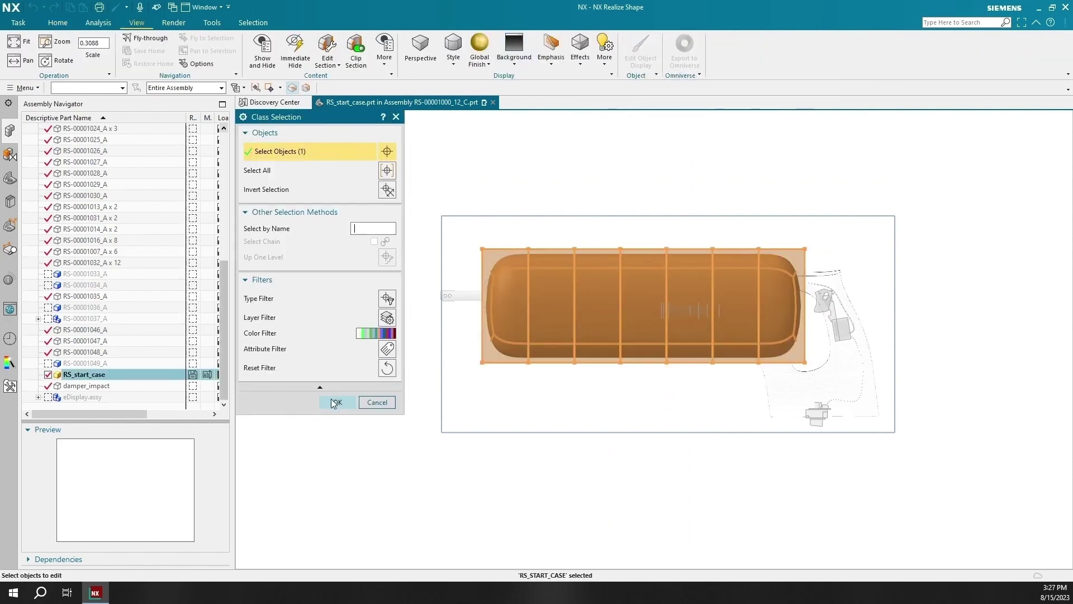
pyautogui.click(340, 402)
pyautogui.click(341, 273)
pyautogui.click(341, 273)
pyautogui.click(341, 272)
pyautogui.click(304, 446)
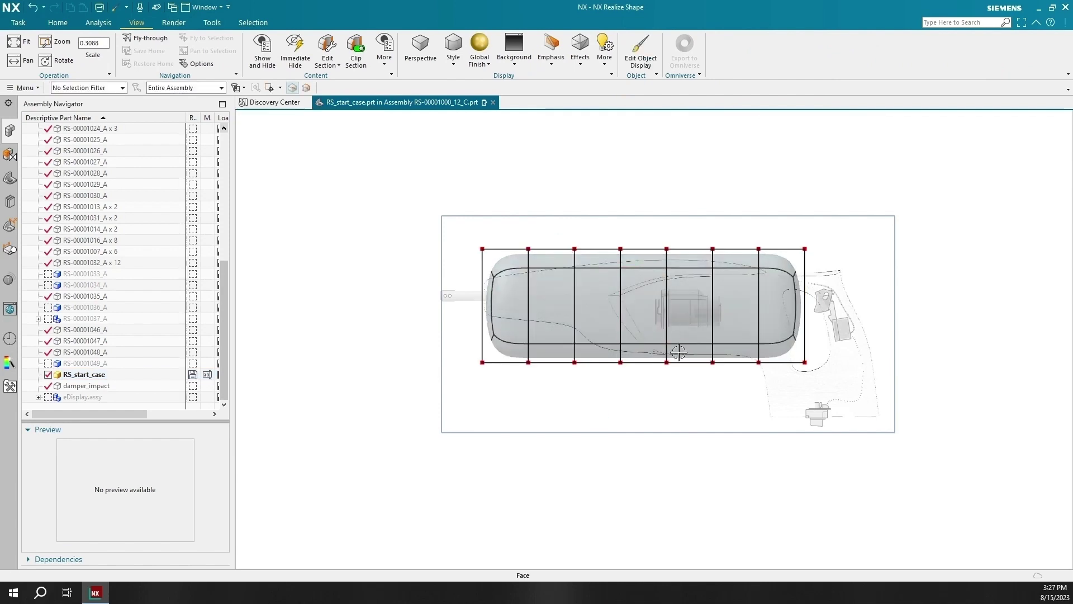
# - Raise the two frontmost lower cage points and lower the two frontmost upper points to fit the sketched nose
pyautogui.scroll(1, 679, 355)
pyautogui.keyDown('shift'); pyautogui.moveTo(652, 403); pyautogui.dragTo(726, 468, button='middle'); pyautogui.keyUp('shift')
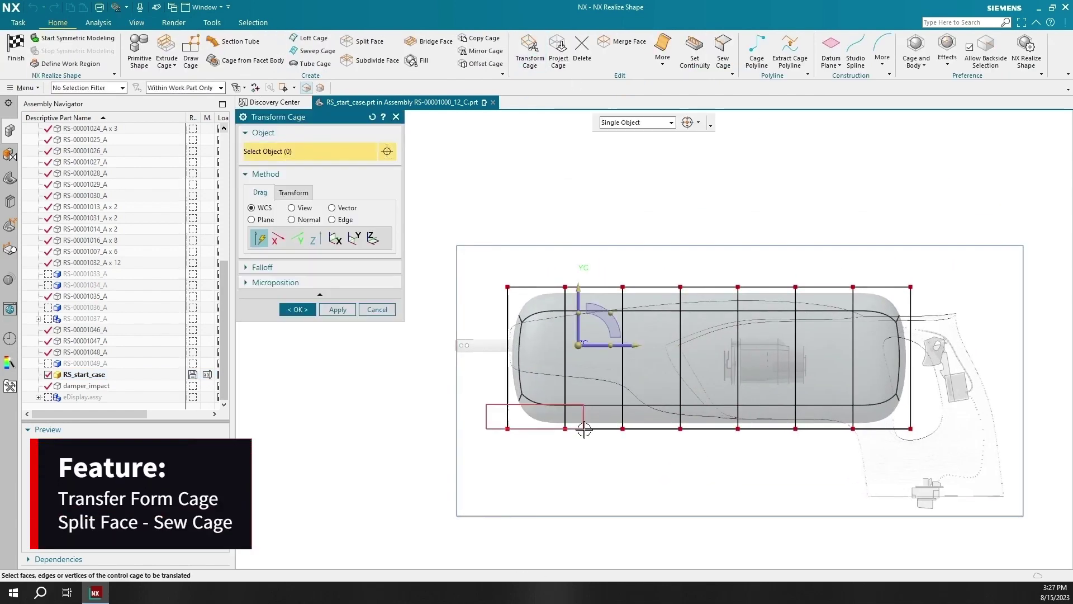
pyautogui.click(532, 414)
pyautogui.hotkey('ctrl', 'z')
pyautogui.moveTo(531, 414); pyautogui.dragTo(535, 383)
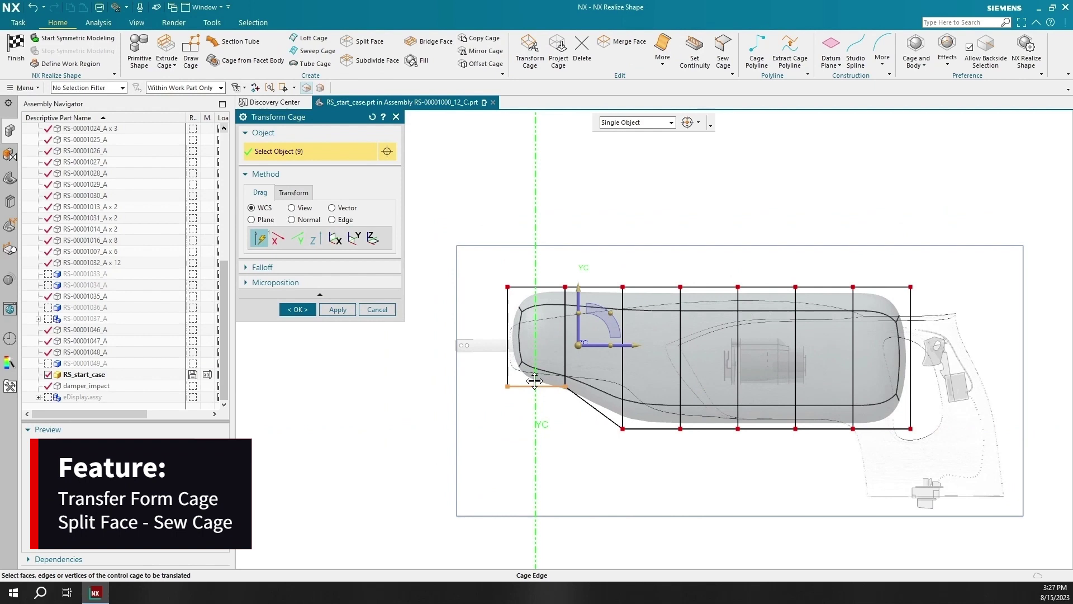
pyautogui.click(338, 310)
pyautogui.moveTo(493, 273); pyautogui.dragTo(533, 311)
pyautogui.click(338, 310)
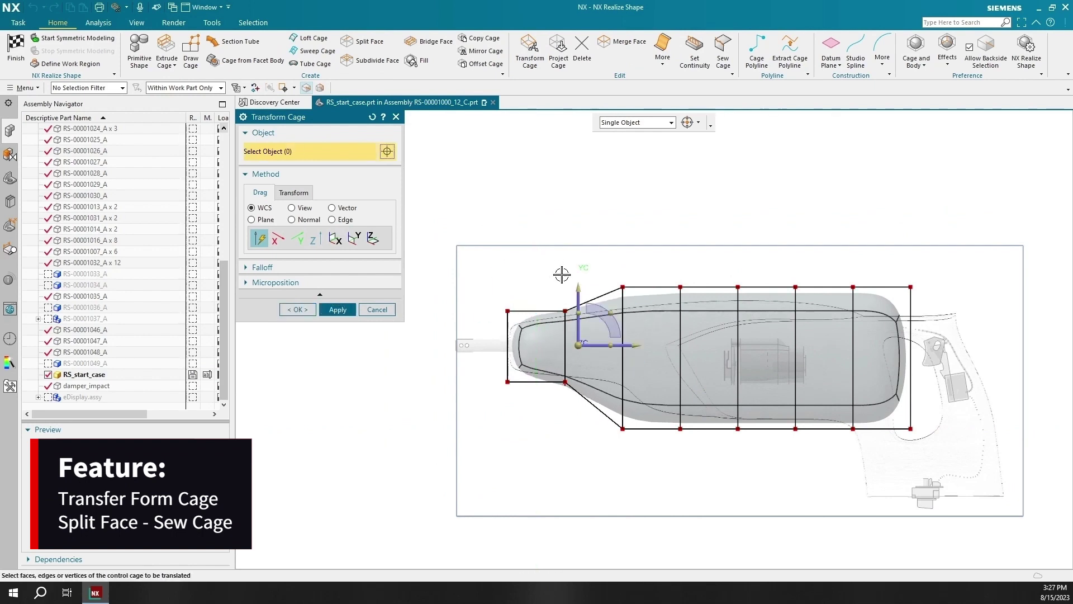
# - Adjust the upper cage points from the nose to the rear end to follow the top line of the sketched housing
pyautogui.moveTo(613, 290); pyautogui.dragTo(661, 301)
pyautogui.click(337, 310)
pyautogui.click(337, 310)
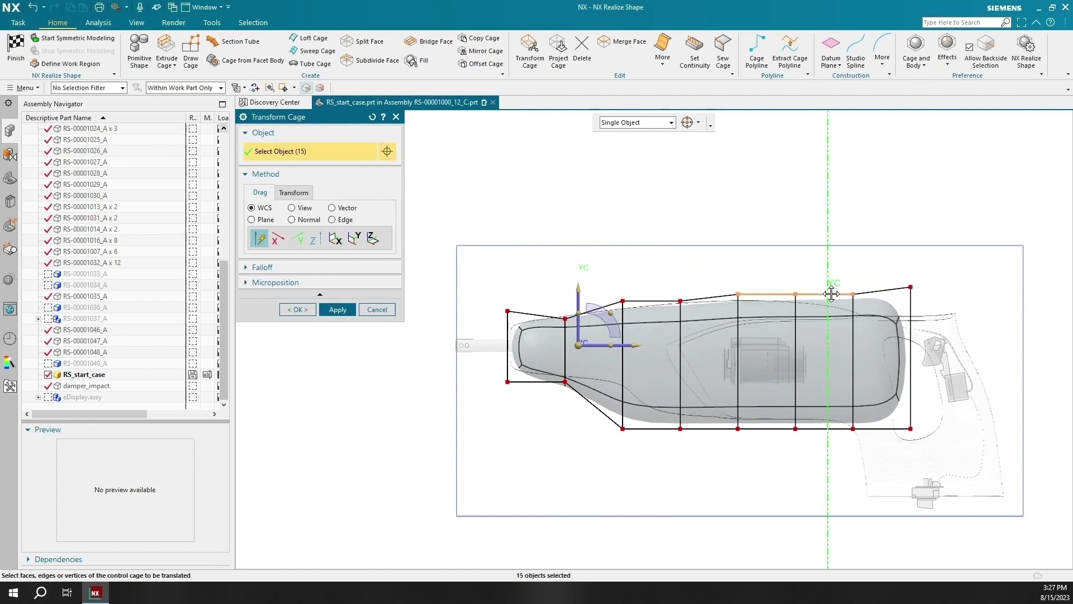
pyautogui.moveTo(900, 282); pyautogui.dragTo(917, 293)
pyautogui.moveTo(909, 288); pyautogui.dragTo(909, 327)
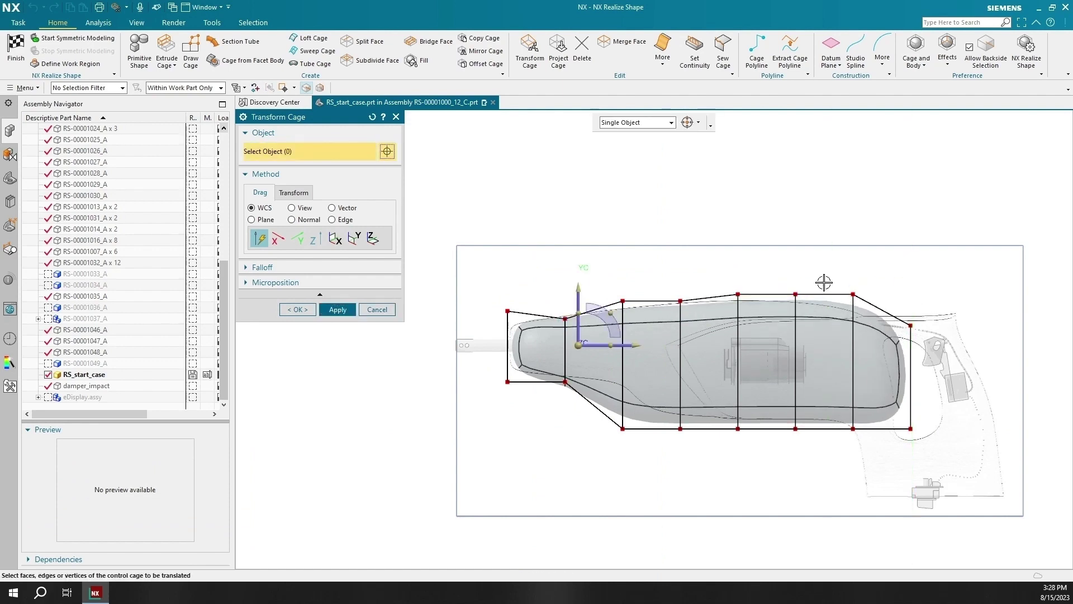
pyautogui.moveTo(853, 293); pyautogui.dragTo(852, 303)
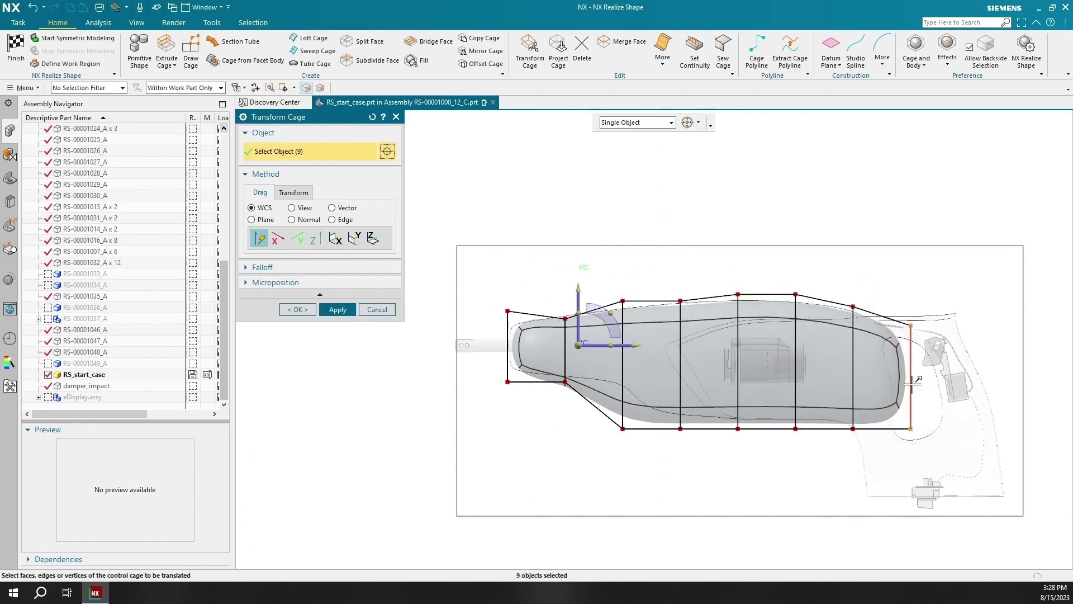
# - Pull the cage's rear side inward and reposition its lower points to match the underside of the sketched housing
pyautogui.moveTo(911, 384); pyautogui.dragTo(893, 385)
pyautogui.moveTo(623, 429); pyautogui.dragTo(632, 384)
pyautogui.moveTo(680, 428); pyautogui.dragTo(865, 410)
pyautogui.moveTo(767, 428); pyautogui.dragTo(768, 423)
pyautogui.click(306, 310)
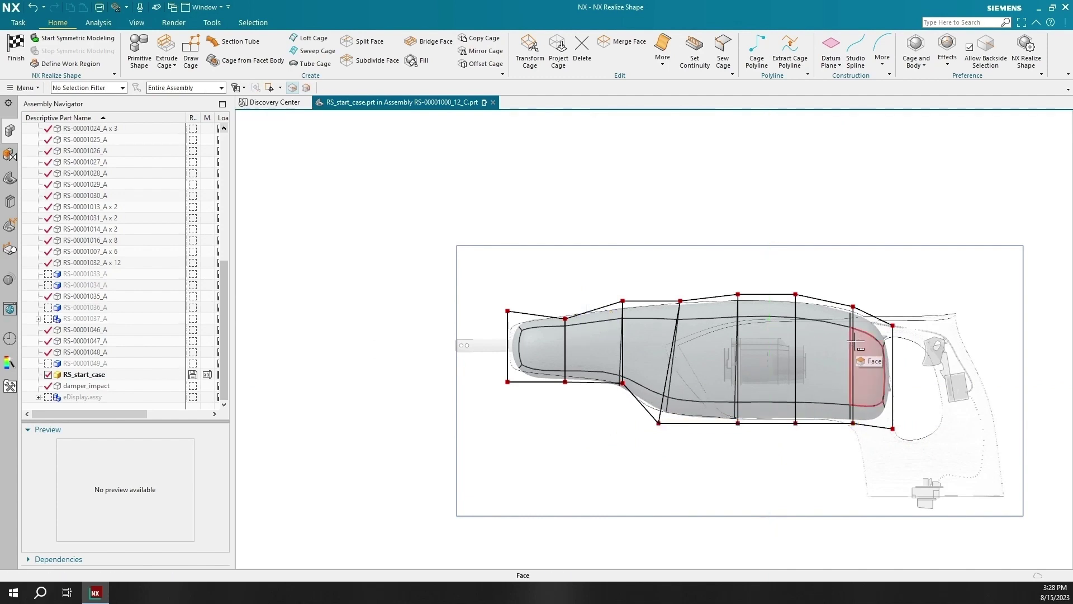
# - Set the continuity of the cage's front end edges to give the nose a flat, sharp end
pyautogui.click(694, 51)
pyautogui.moveTo(487, 401); pyautogui.dragTo(524, 296)
pyautogui.click(441, 351)
pyautogui.click(301, 222)
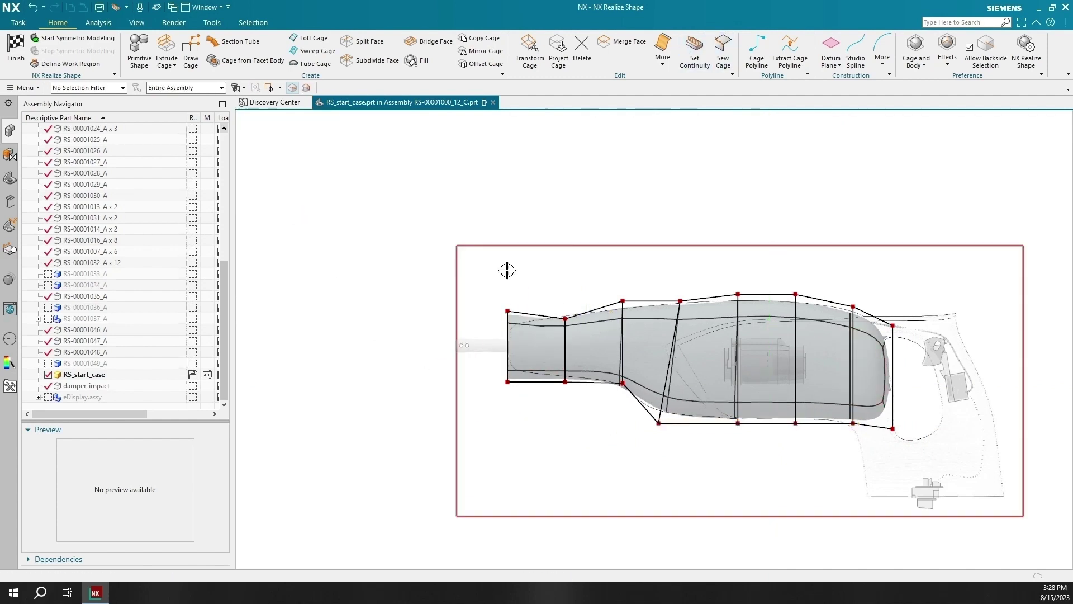
# - Finish the Realize Shape session and hide all raster images
pyautogui.click(15, 46)
pyautogui.click(265, 23)
pyautogui.click(135, 51)
pyautogui.click(400, 235)
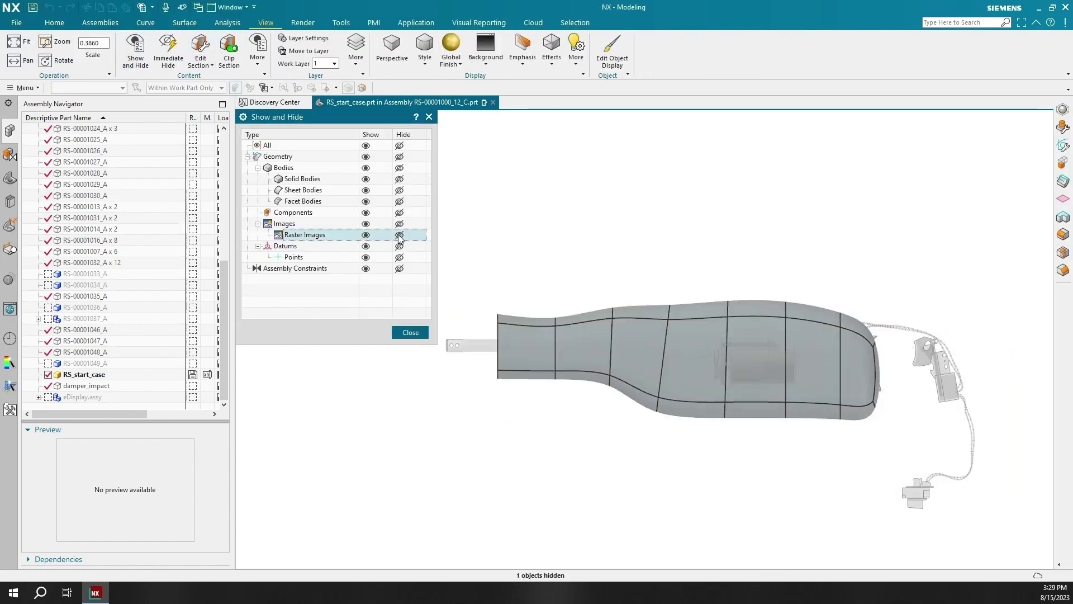
pyautogui.click(410, 333)
# - Make the top-level assembly RS-00001000_12_C the work part and switch its arrangement to Saw Housing Concept Midpoint
pyautogui.scroll(8, 110, 282)
pyautogui.rightClick(95, 138)
pyautogui.click(118, 164)
pyautogui.rightClick(131, 143)
pyautogui.moveTo(194, 190)
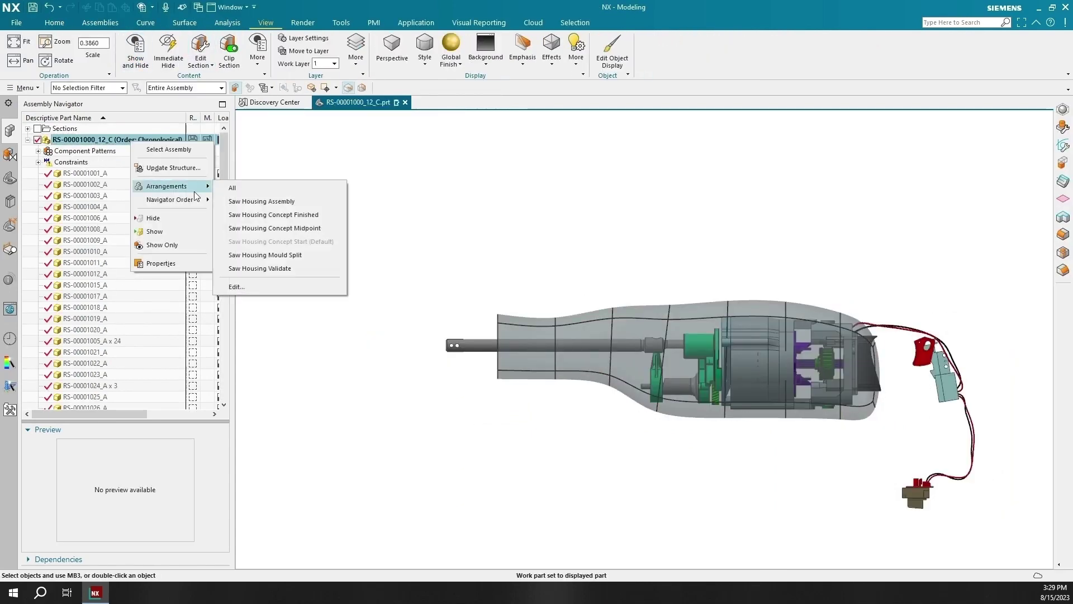
pyautogui.click(241, 229)
# - Make RS-00001036_A the work part, open Subdivision Body (2) for cage editing and stop symmetric modeling
pyautogui.scroll(-8, 119, 286)
pyautogui.rightClick(101, 309)
pyautogui.click(128, 320)
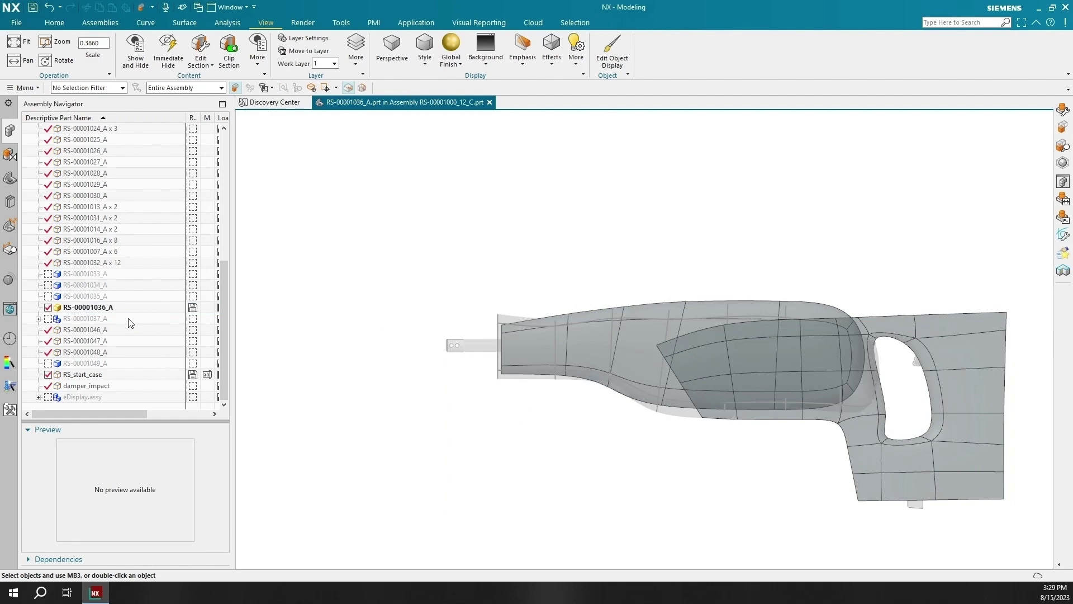
pyautogui.click(10, 178)
pyautogui.click(72, 186)
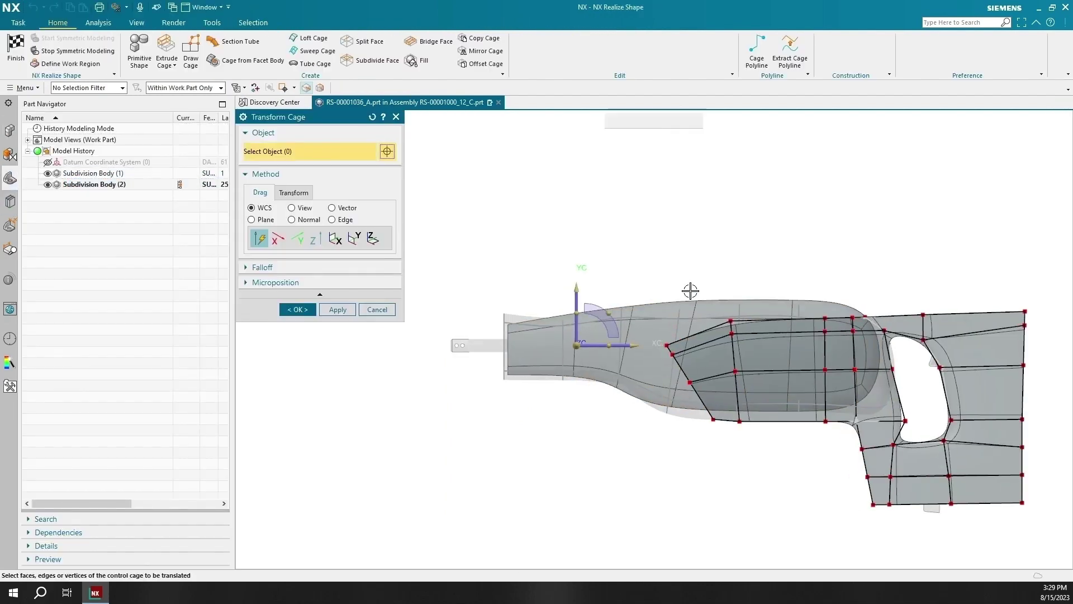
pyautogui.moveTo(689, 291); pyautogui.dragTo(699, 279, button='middle')
pyautogui.click(92, 50)
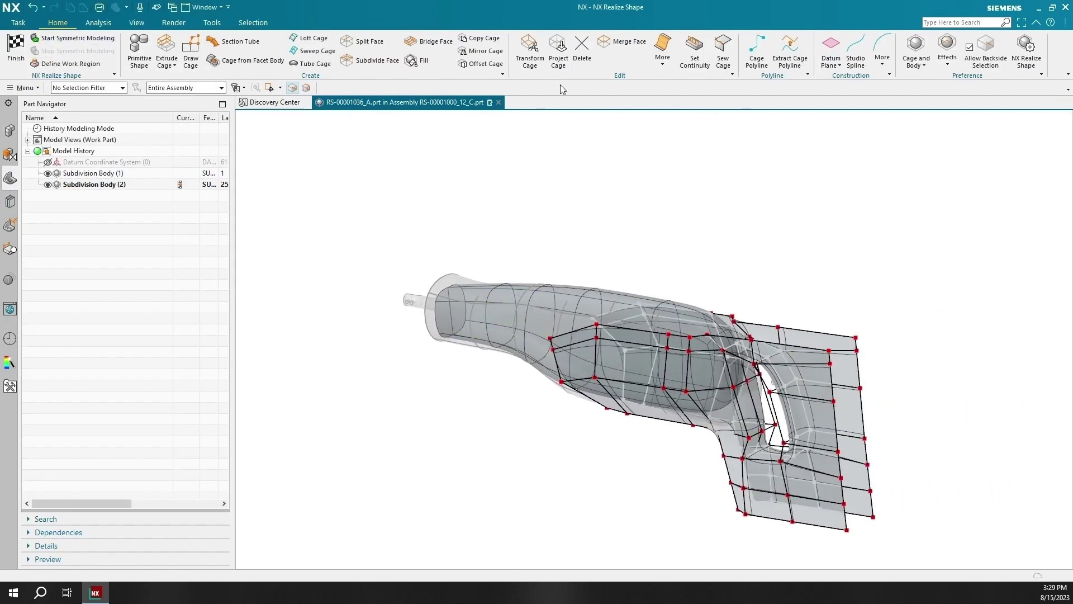
# - Sew the open rear cage edges of the handle's two sides together
pyautogui.click(724, 55)
pyautogui.moveTo(906, 290); pyautogui.dragTo(863, 337, button='middle')
pyautogui.moveTo(848, 276); pyautogui.dragTo(879, 502)
pyautogui.click(312, 193)
pyautogui.scroll(2, 827, 368)
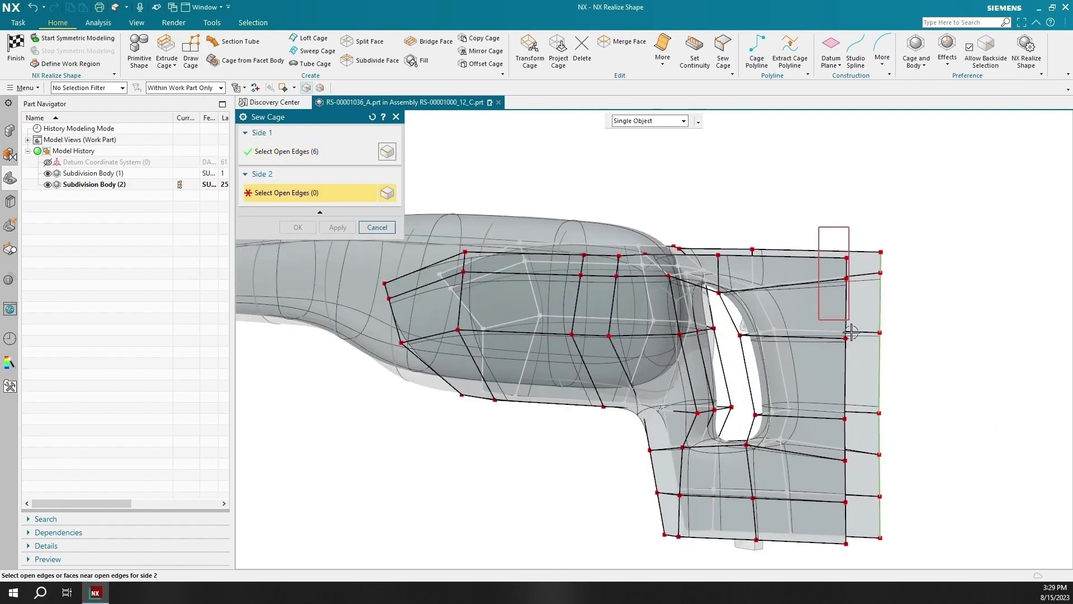
pyautogui.click(345, 227)
# - Sew the open cage edges along the underside and front of the handle, using six edges on each side
pyautogui.moveTo(777, 391); pyautogui.dragTo(572, 391, button='middle')
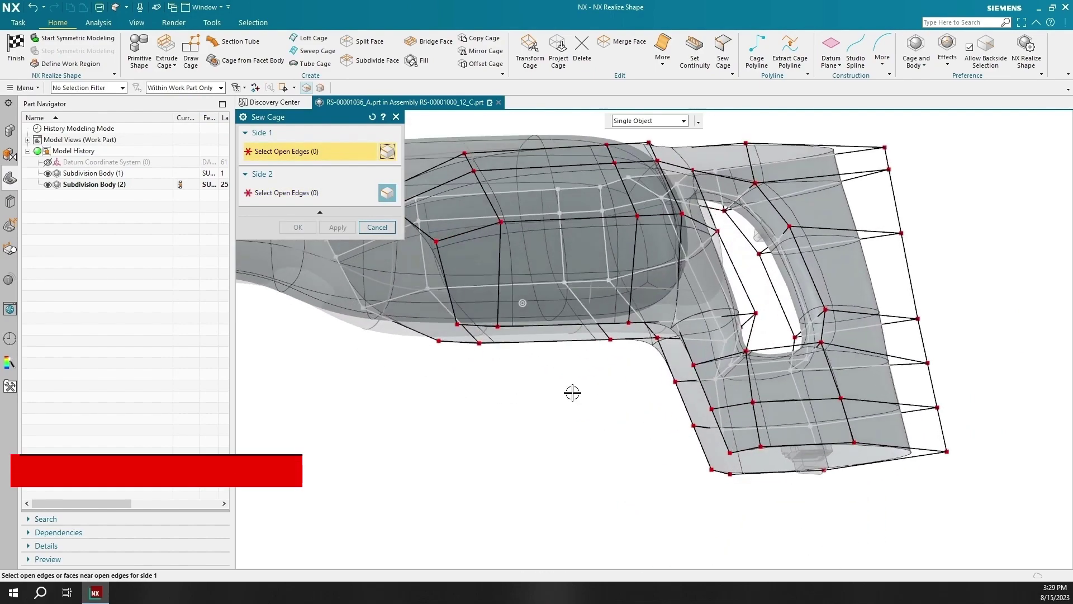
pyautogui.scroll(2, 572, 391)
pyautogui.click(421, 339)
pyautogui.click(492, 341)
pyautogui.click(690, 332)
pyautogui.click(794, 501)
pyautogui.middleClick(795, 502)
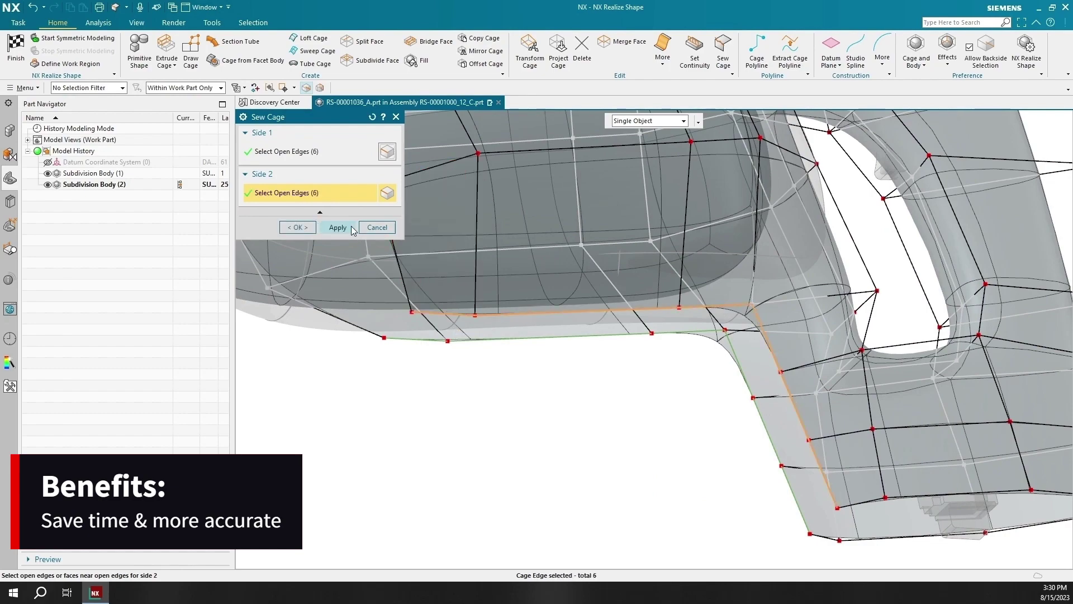
pyautogui.click(337, 226)
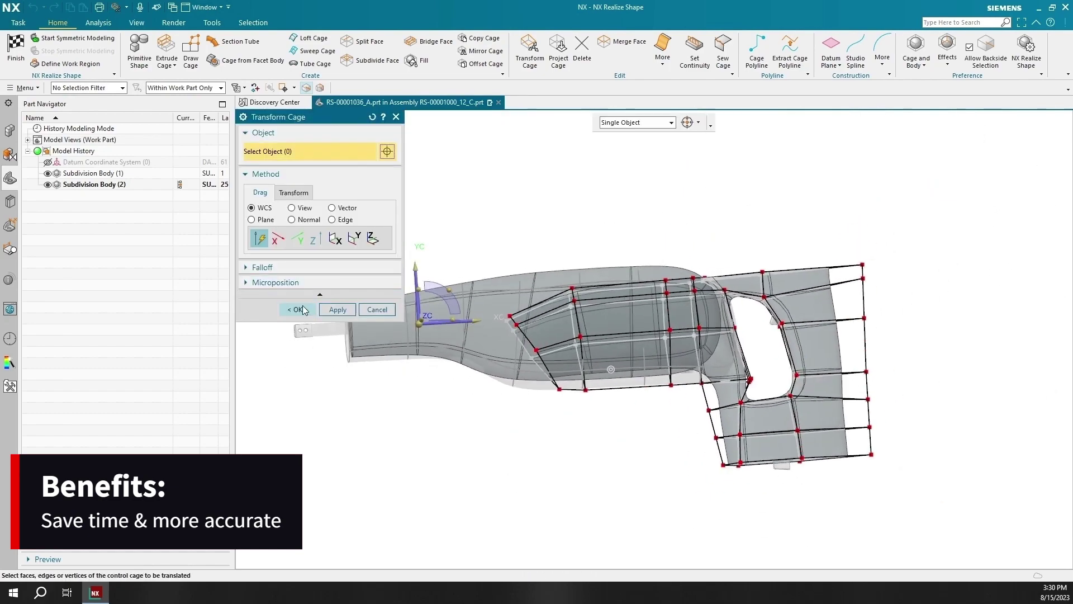
# - Show the raster sketch images behind the handle cage
pyautogui.click(296, 309)
pyautogui.click(136, 23)
pyautogui.click(262, 50)
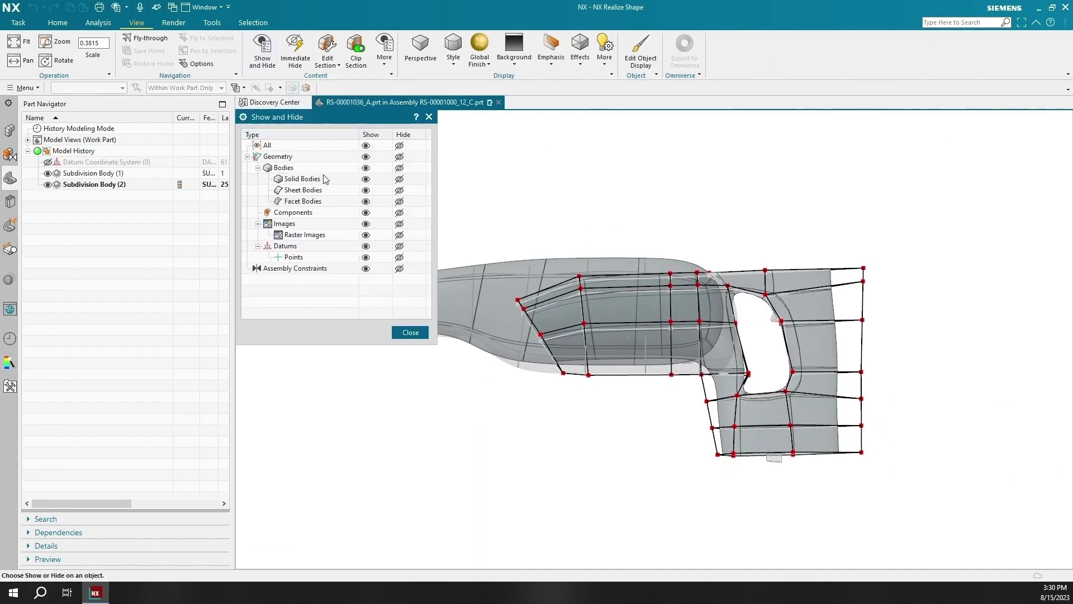
pyautogui.click(365, 235)
pyautogui.click(411, 332)
# - Pull the upper rear cage points of the handle forward to follow the sketched grip outline
pyautogui.click(58, 22)
pyautogui.click(529, 50)
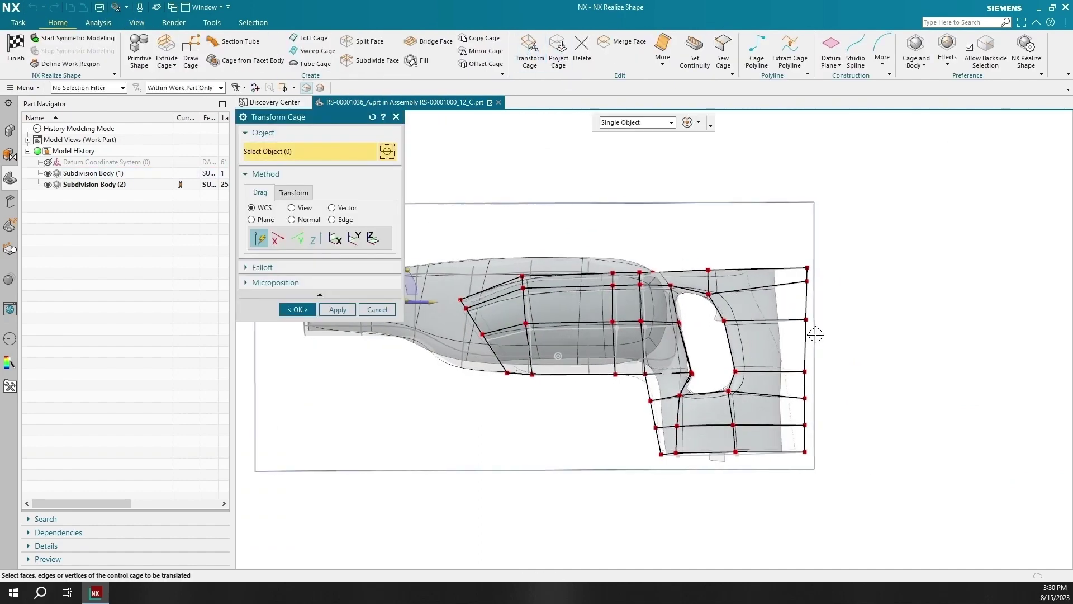
pyautogui.scroll(1, 815, 334)
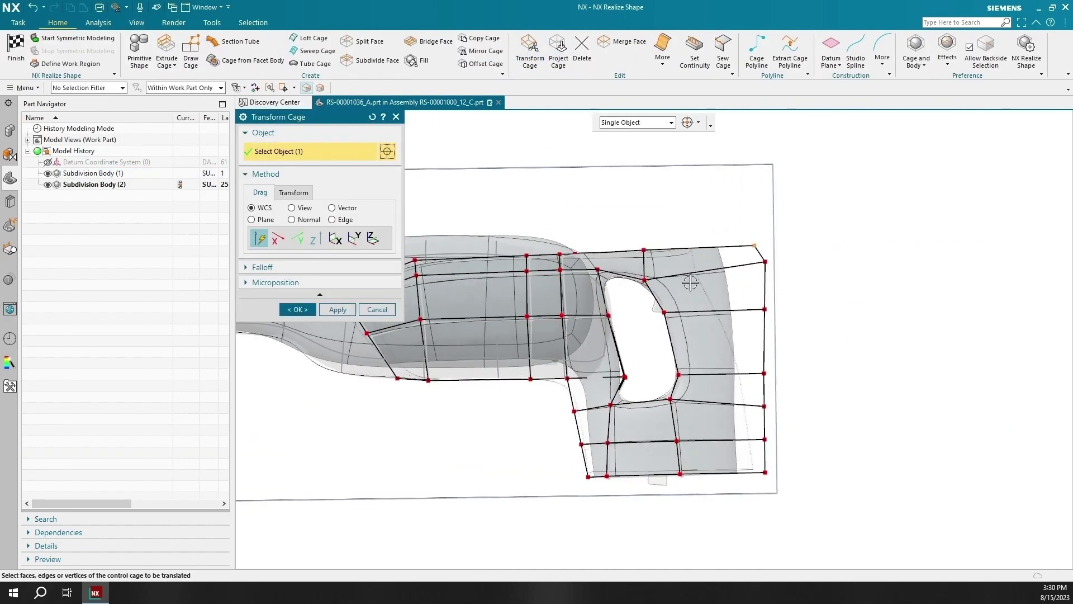
pyautogui.moveTo(765, 261); pyautogui.dragTo(709, 262)
pyautogui.click(337, 309)
pyautogui.moveTo(765, 308); pyautogui.dragTo(745, 310)
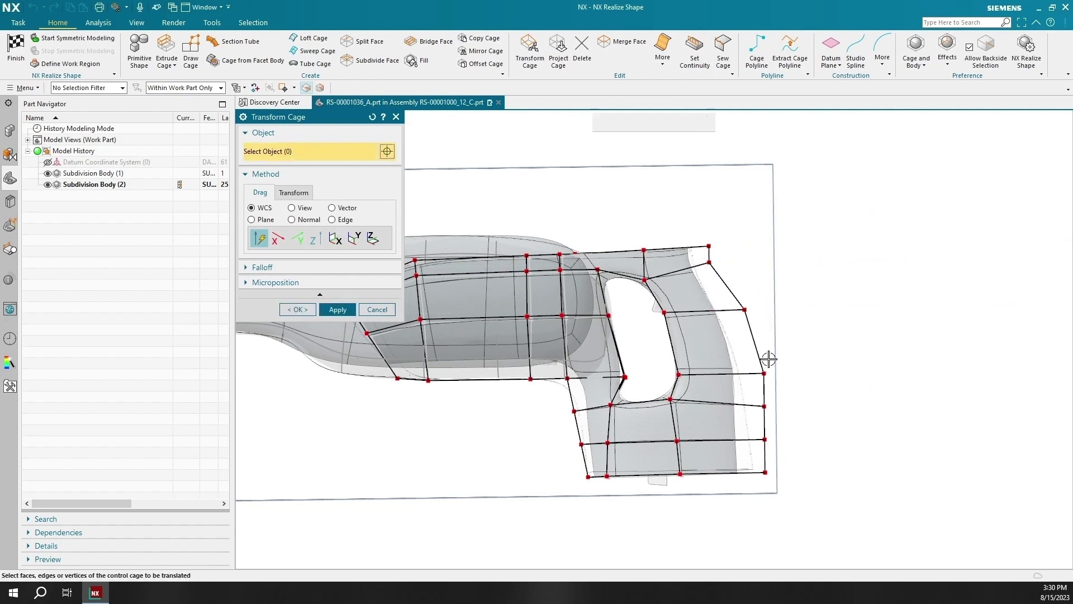
# - Move the lower rear cage points of the handle outward to match the sketched grip base
pyautogui.moveTo(774, 369); pyautogui.dragTo(776, 370)
pyautogui.middleClick(776, 417)
pyautogui.moveTo(759, 494); pyautogui.dragTo(776, 396)
pyautogui.moveTo(765, 423); pyautogui.dragTo(772, 423)
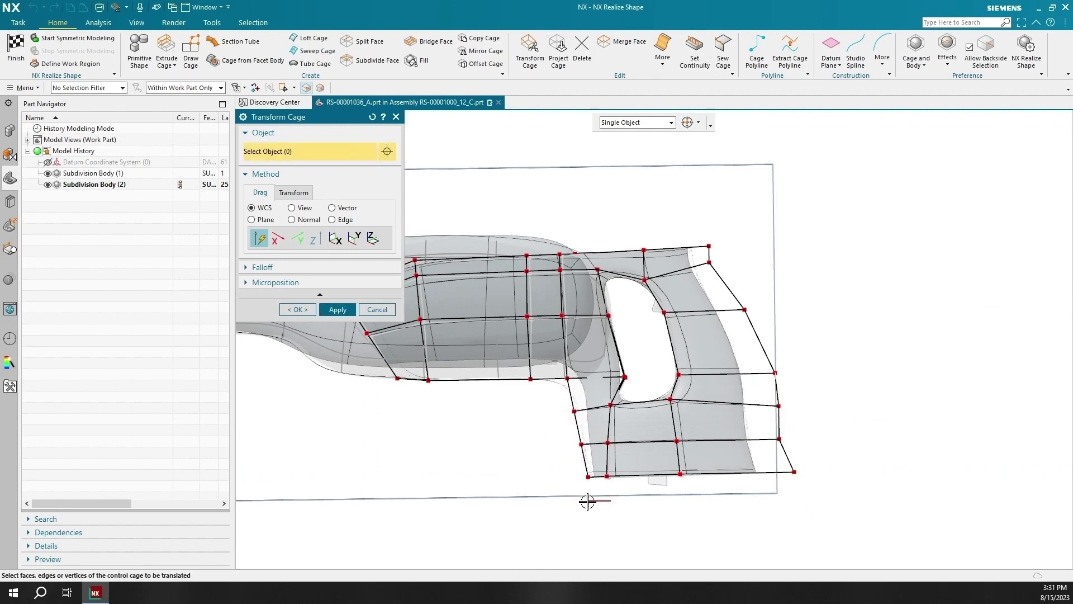
# - Shift the lower front cage points of the handle forward to meet the sketched outline
pyautogui.moveTo(549, 392); pyautogui.dragTo(550, 392)
pyautogui.moveTo(580, 431); pyautogui.dragTo(567, 432)
pyautogui.middleClick(567, 432)
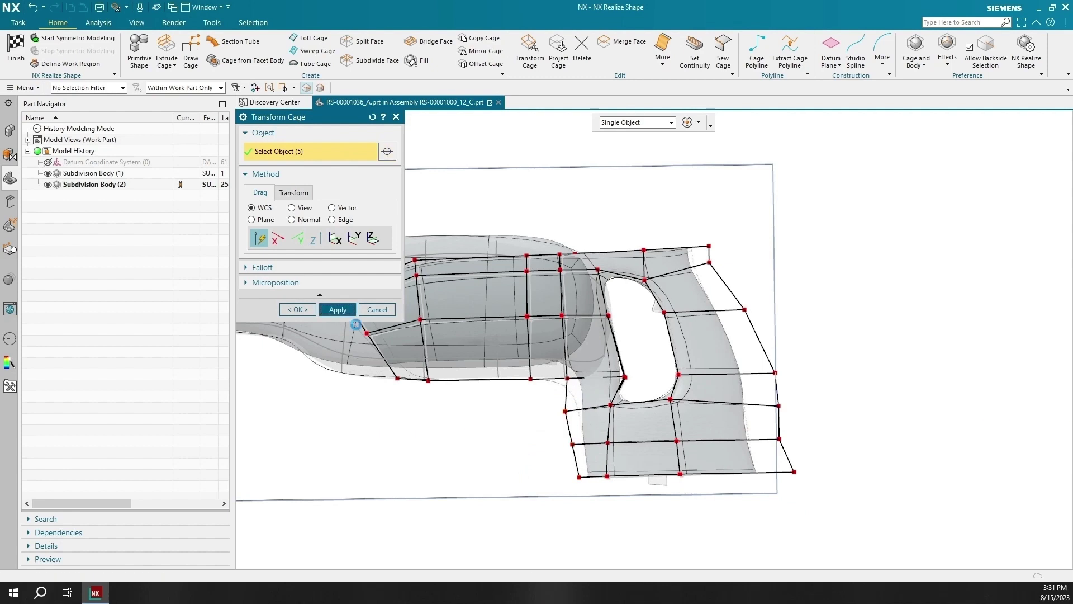
# - Lower the cage points along the underside of the housing, moving the rear ones down further than the frontmost one
pyautogui.scroll(1, 575, 428)
pyautogui.keyDown('shift'); pyautogui.moveTo(453, 442); pyautogui.dragTo(581, 510, button='middle'); pyautogui.keyUp('shift')
pyautogui.moveTo(454, 470); pyautogui.dragTo(703, 424)
pyautogui.moveTo(578, 437); pyautogui.dragTo(576, 467)
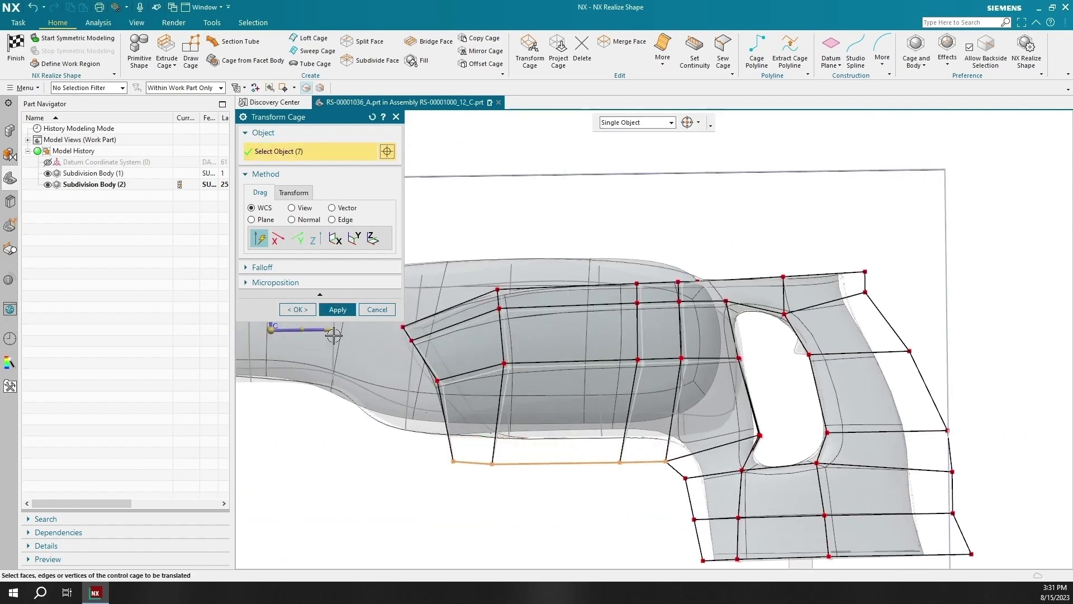
pyautogui.middleClick(575, 473)
pyautogui.moveTo(482, 487); pyautogui.dragTo(673, 449)
pyautogui.moveTo(582, 463); pyautogui.dragTo(584, 475)
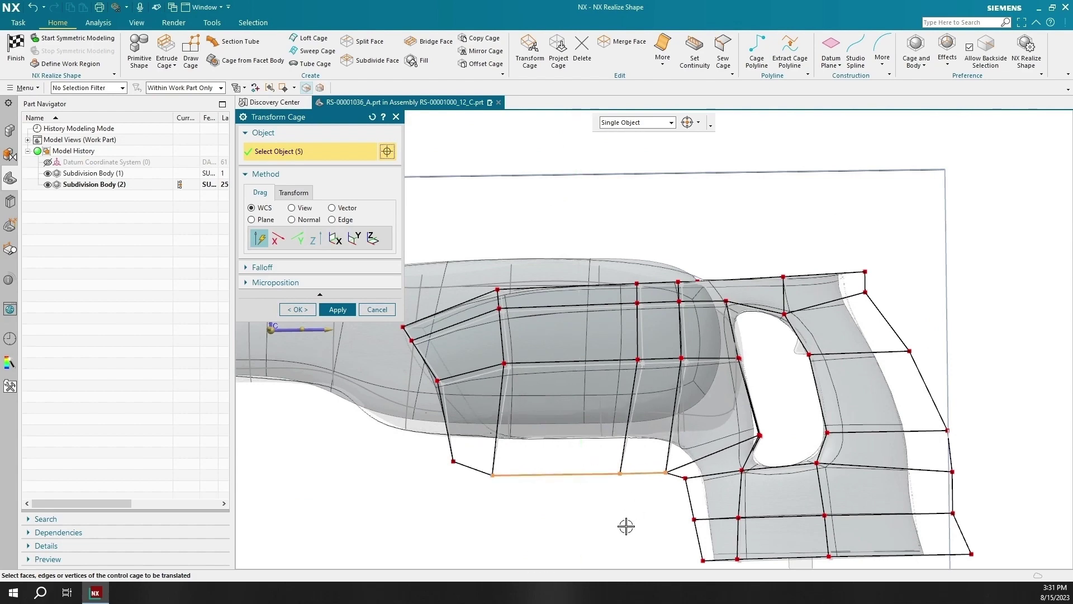
pyautogui.keyDown('shift'); pyautogui.moveTo(625, 525); pyautogui.dragTo(575, 428, button='middle'); pyautogui.keyUp('shift')
pyautogui.click(337, 309)
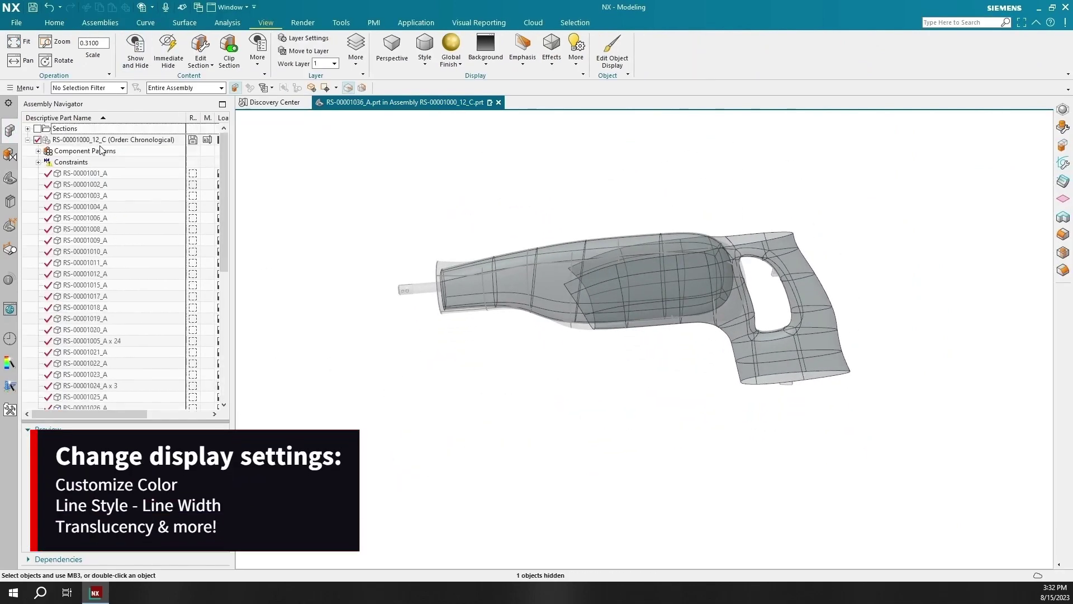
# - Make the top-level assembly the work part, then return to RS-00001036_A as the work part
pyautogui.rightClick(105, 141)
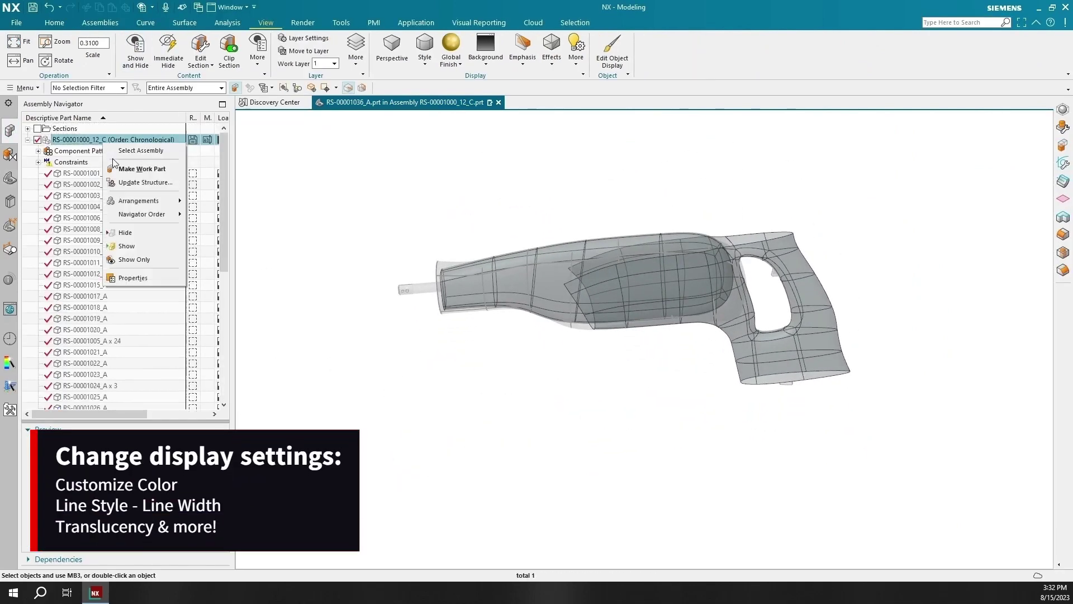
pyautogui.click(115, 171)
pyautogui.scroll(-7, 81, 223)
pyautogui.rightClick(103, 308)
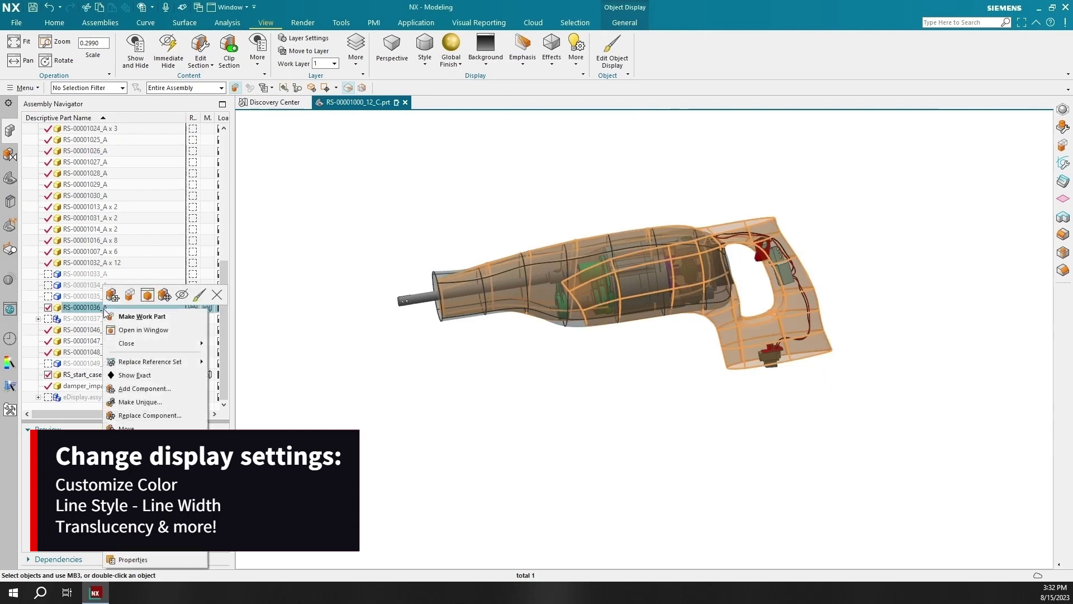
pyautogui.click(126, 317)
# - Hide Subdivision Body (1) to expose the openings of the handle body
pyautogui.scroll(3, 659, 313)
pyautogui.moveTo(581, 306); pyautogui.dragTo(629, 311, button='middle')
pyautogui.click(9, 178)
pyautogui.click(47, 174)
pyautogui.scroll(2, 561, 228)
pyautogui.moveTo(561, 228); pyautogui.dragTo(528, 246, button='middle')
# - Draw a line between the two front corners of the handle body's upper opening
pyautogui.click(54, 23)
pyautogui.click(145, 23)
pyautogui.click(81, 51)
pyautogui.click(477, 299)
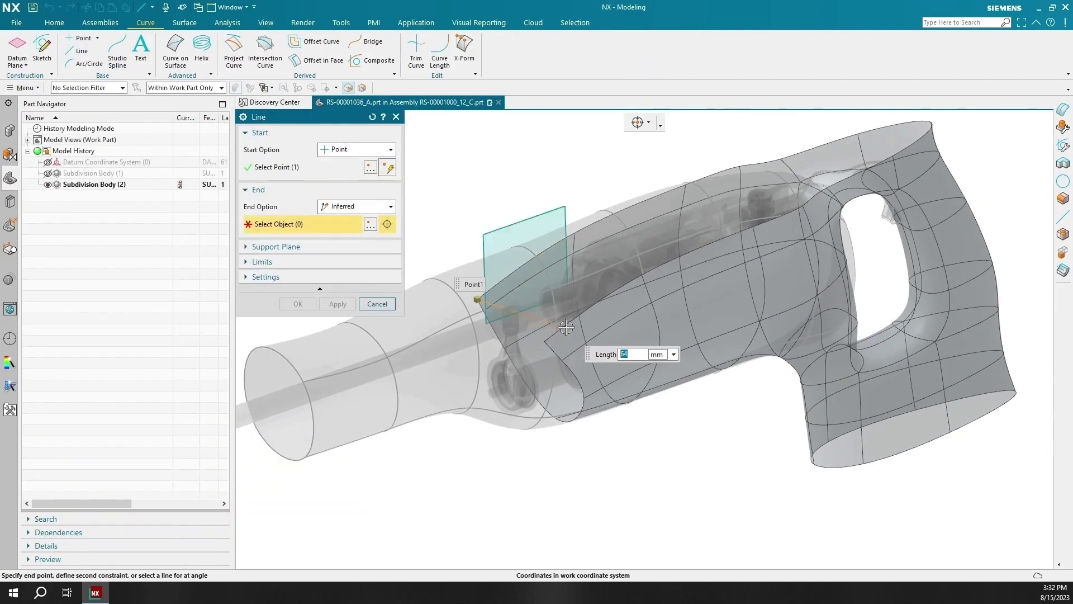
pyautogui.click(544, 341)
pyautogui.click(297, 304)
# - Fill the upper opening of the handle body with a surface bounded by its tangent edges and the line
pyautogui.moveTo(398, 307); pyautogui.dragTo(391, 330, button='middle')
pyautogui.scroll(-2, 391, 329)
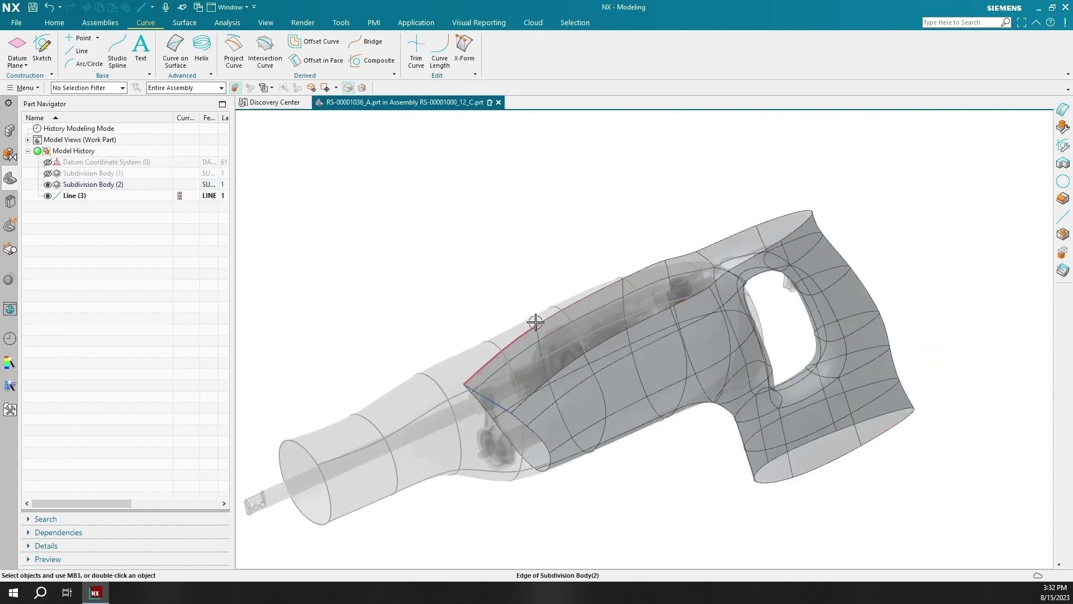
pyautogui.click(184, 22)
pyautogui.click(364, 49)
pyautogui.click(604, 122)
pyautogui.click(600, 161)
pyautogui.moveTo(579, 288); pyautogui.dragTo(581, 302, button='middle')
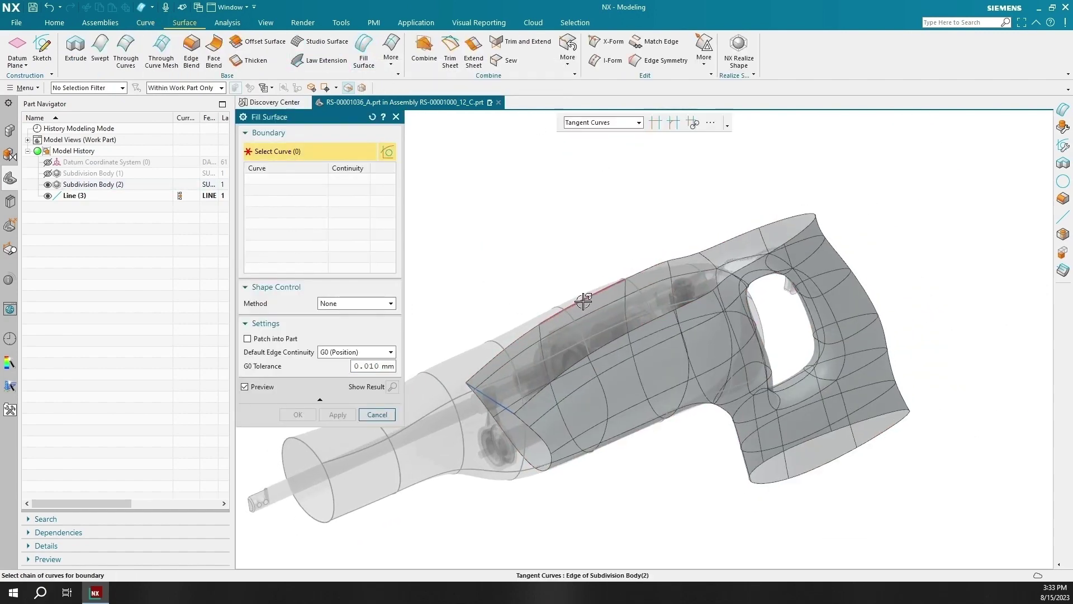
pyautogui.click(581, 302)
pyautogui.click(491, 399)
pyautogui.click(337, 414)
# - Create fill surfaces over the handle body's front opening and the opening at the grip's base
pyautogui.moveTo(456, 439); pyautogui.dragTo(480, 433, button='middle')
pyautogui.click(546, 422)
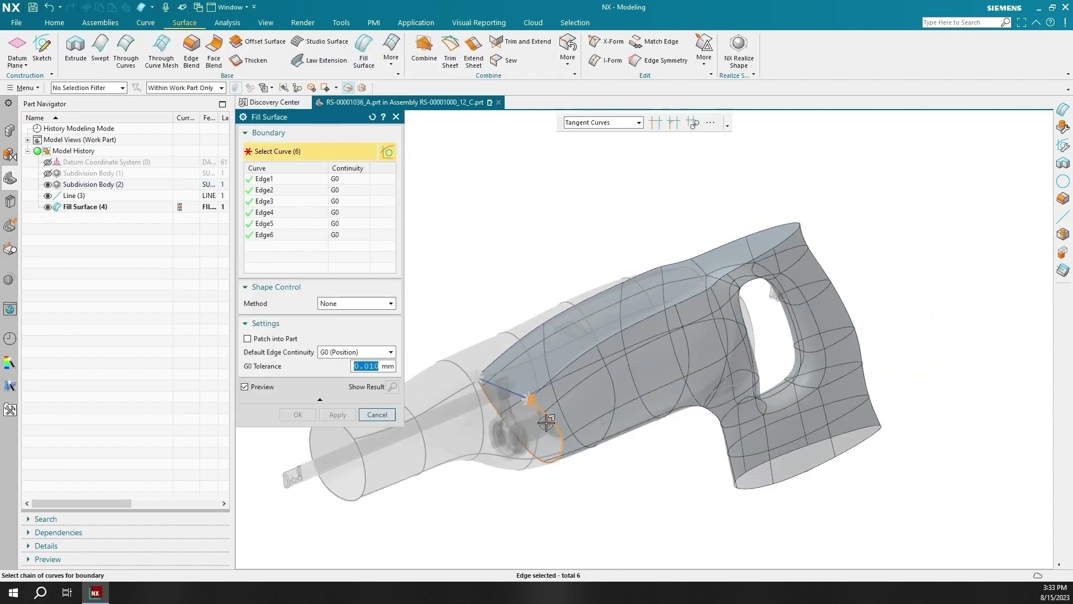
pyautogui.click(507, 390)
pyautogui.click(336, 415)
pyautogui.click(797, 474)
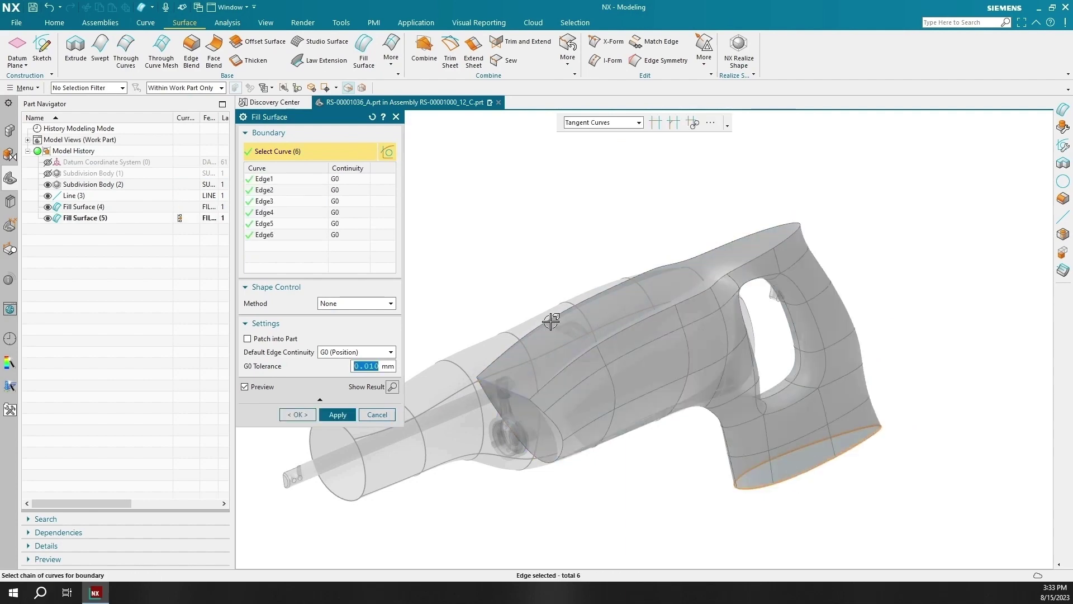
pyautogui.click(298, 416)
# - Sew the handle's subdivision sheet and the three fill surfaces into one solid body
pyautogui.click(505, 60)
pyautogui.click(613, 307)
pyautogui.click(531, 424)
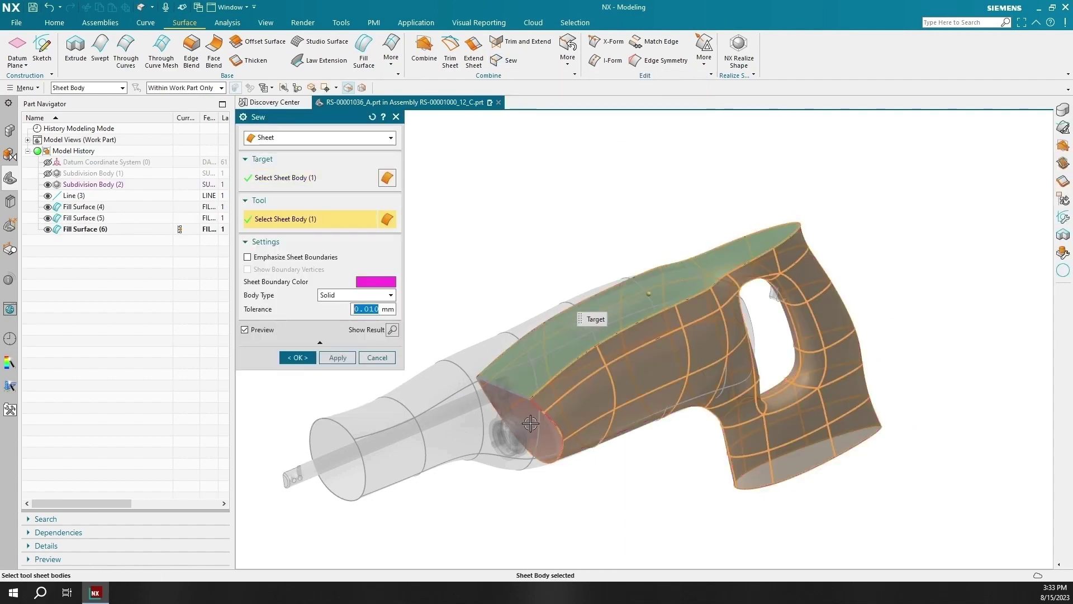
pyautogui.click(530, 424)
pyautogui.moveTo(671, 447); pyautogui.dragTo(643, 419, button='middle')
pyautogui.click(785, 400)
pyautogui.click(297, 357)
pyautogui.moveTo(586, 391); pyautogui.dragTo(620, 349, button='middle')
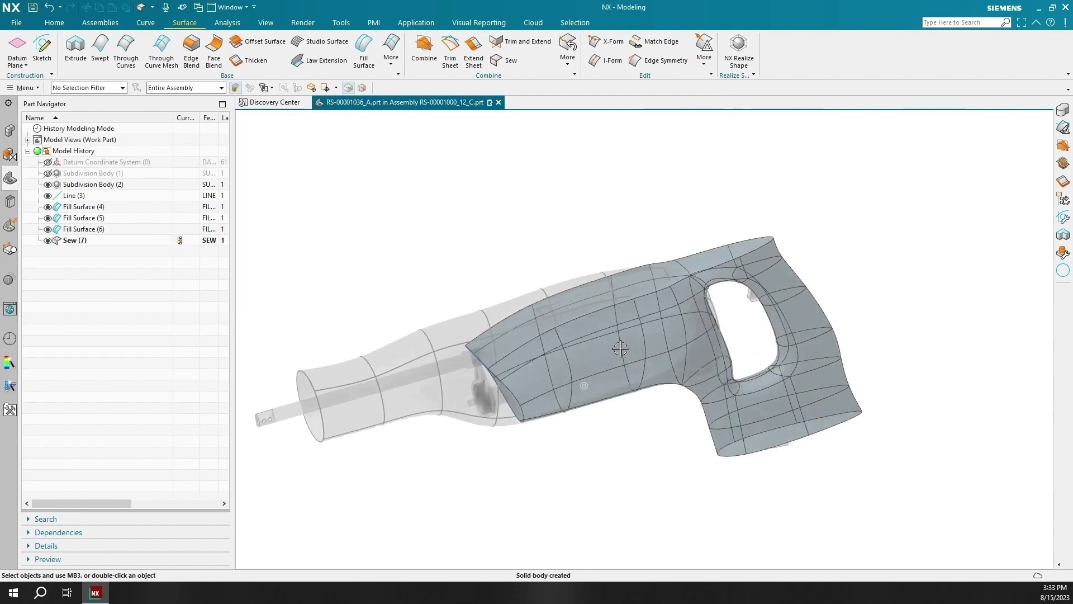
# - Show Subdivision Body (1) and unite it with the sewn handle body
pyautogui.click(48, 173)
pyautogui.click(54, 22)
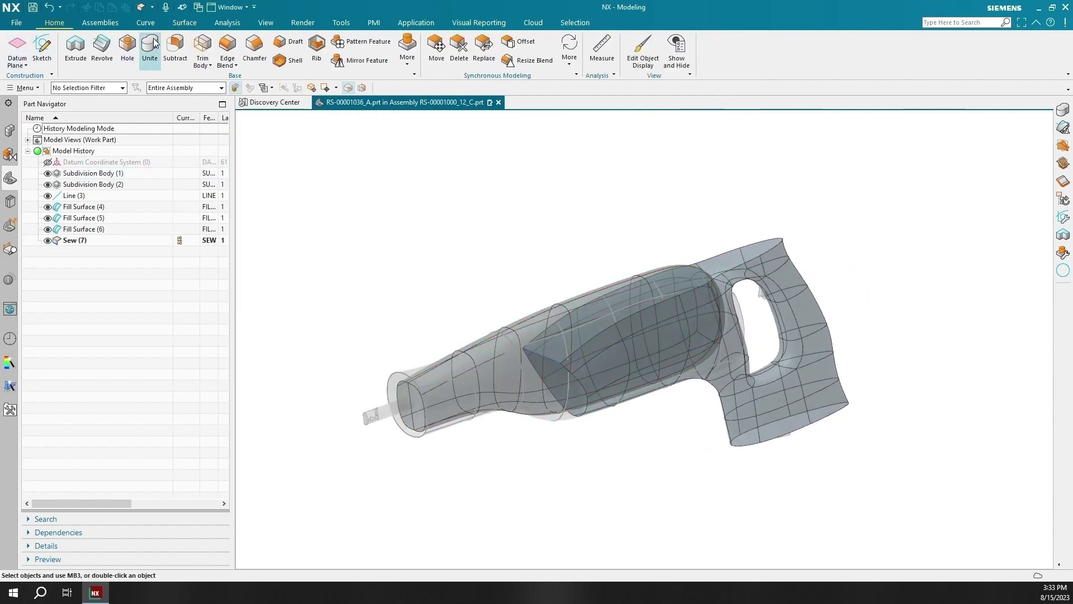
pyautogui.click(150, 44)
pyautogui.click(491, 357)
pyautogui.click(551, 311)
pyautogui.middleClick(604, 334)
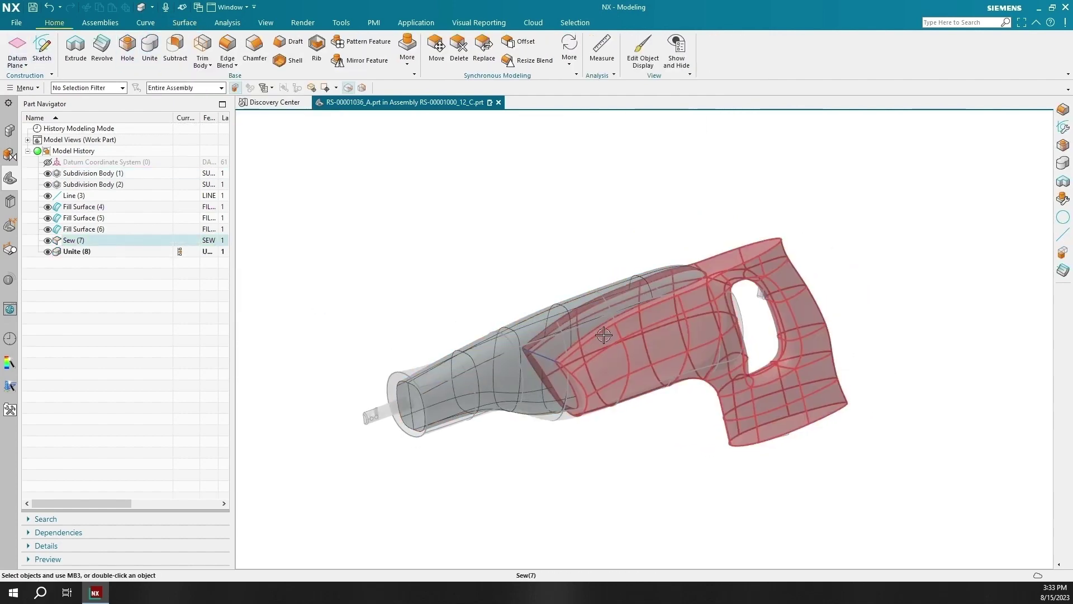
# - Remove the translucency from the united housing body so it displays fully opaque
pyautogui.click(266, 23)
pyautogui.click(612, 50)
pyautogui.click(645, 324)
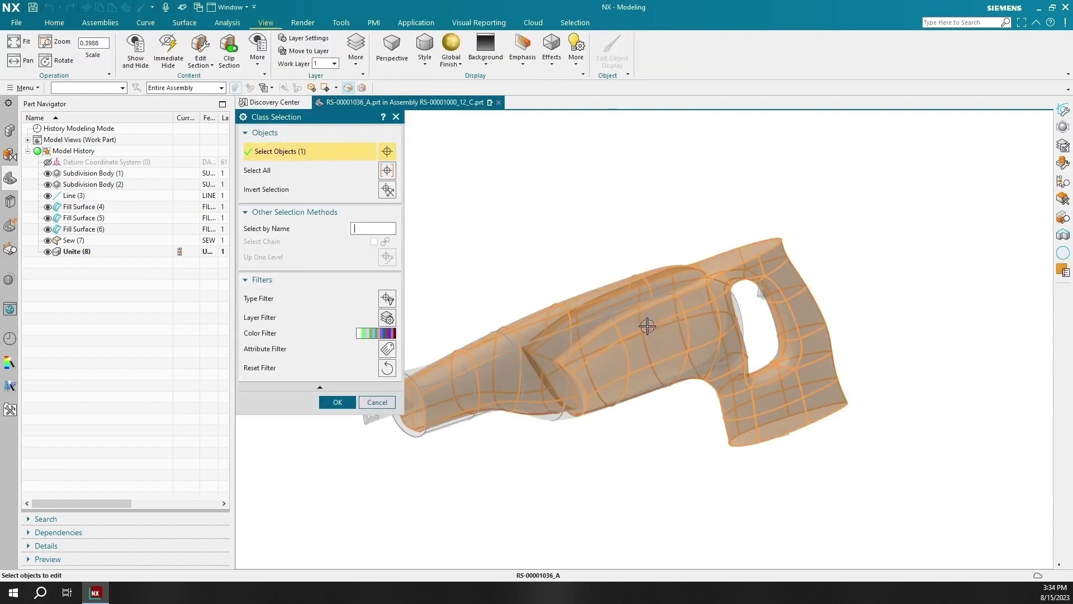
pyautogui.click(338, 403)
pyautogui.moveTo(340, 273); pyautogui.dragTo(255, 273)
pyautogui.click(302, 446)
pyautogui.scroll(-1, 475, 448)
pyautogui.moveTo(464, 449)
pyautogui.mouseDown(button='middle')
pyautogui.moveTo(479, 449)
pyautogui.moveTo(459, 448)
pyautogui.mouseUp(button='middle')
# - Hide the RS_start_case component and switch the view to shaded display without edges
pyautogui.click(10, 130)
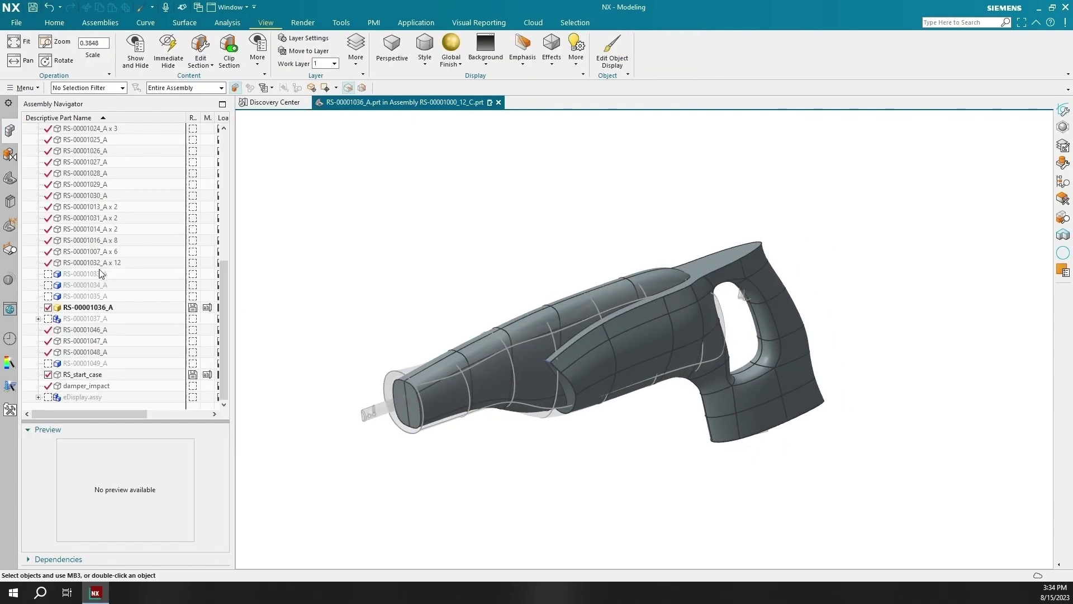
pyautogui.moveTo(424, 358); pyautogui.dragTo(405, 352, button='middle')
pyautogui.click(424, 58)
pyautogui.click(450, 118)
pyautogui.moveTo(578, 369)
pyautogui.mouseDown(button='middle')
pyautogui.moveTo(611, 385)
pyautogui.moveTo(610, 423)
pyautogui.mouseUp(button='middle')
# - Blend the two front corner edges of the handle's upper face with a 15 mm radius
pyautogui.click(54, 22)
pyautogui.scroll(4, 554, 394)
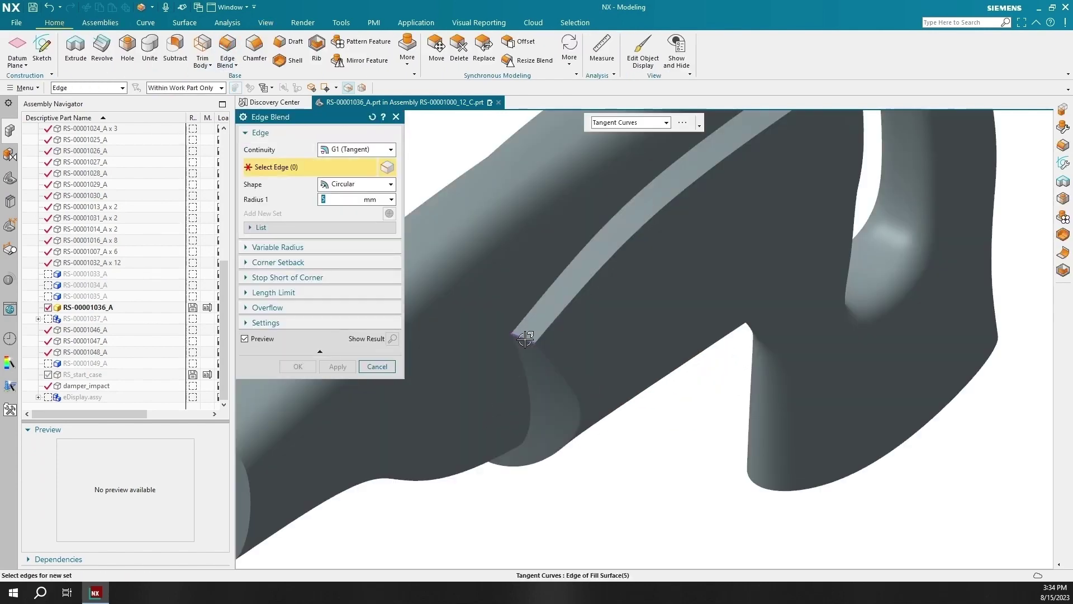
pyautogui.click(531, 339)
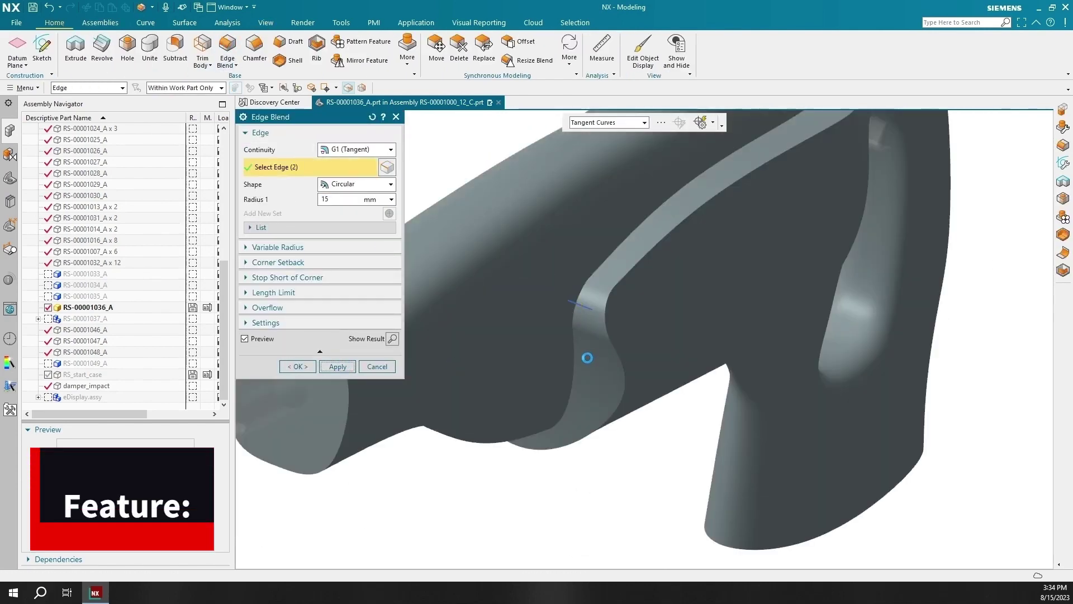
pyautogui.middleClick(587, 357)
# - Blend the tangent edge chain around the handle's upper face and down its front with a 5 mm circular radius
pyautogui.scroll(-3, 627, 392)
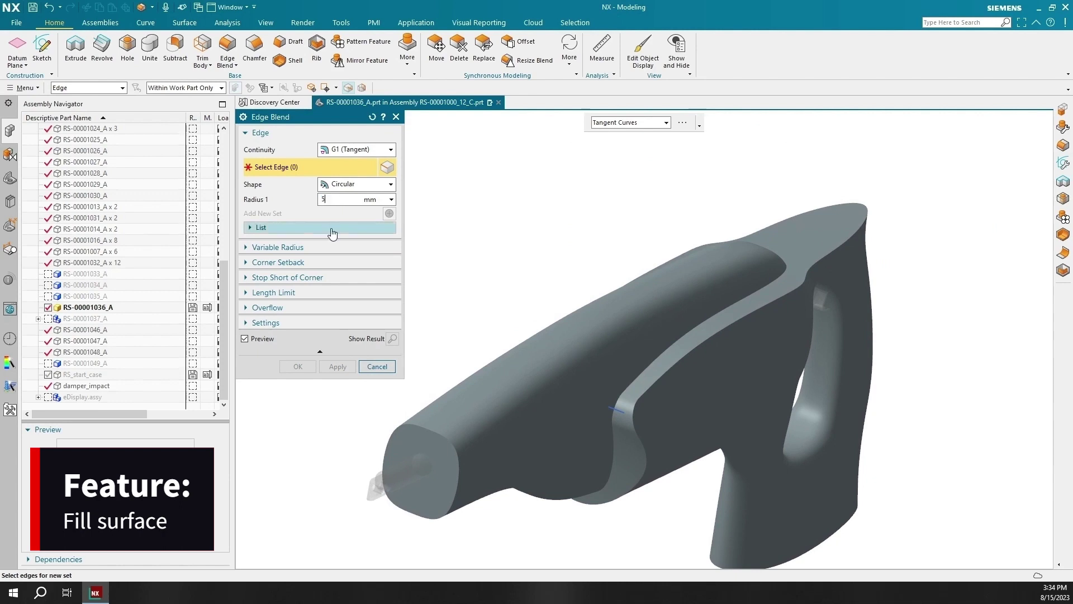
pyautogui.click(659, 379)
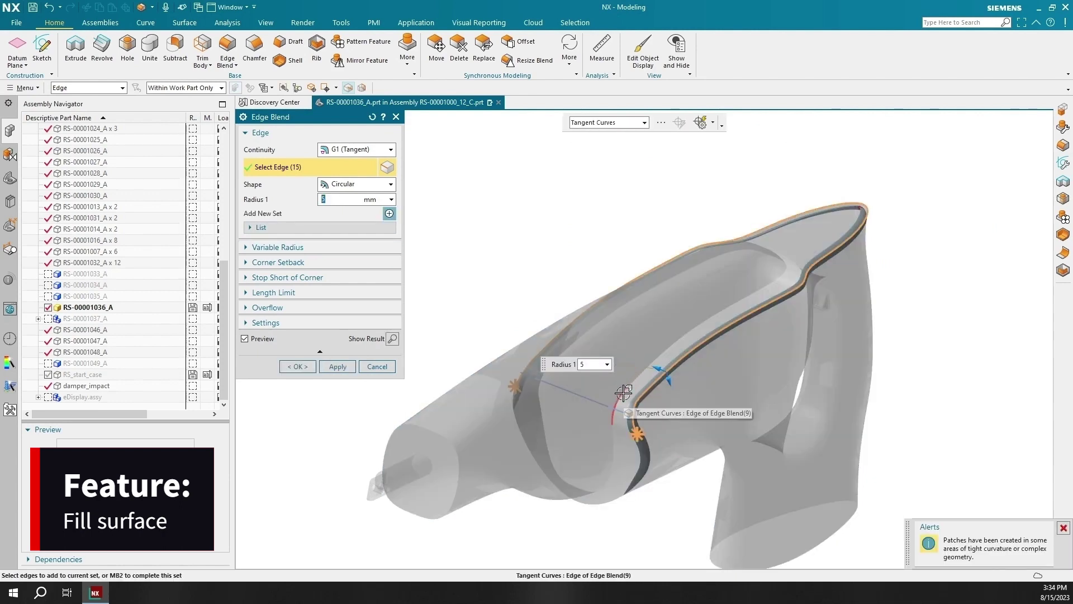
pyautogui.middleClick(585, 403)
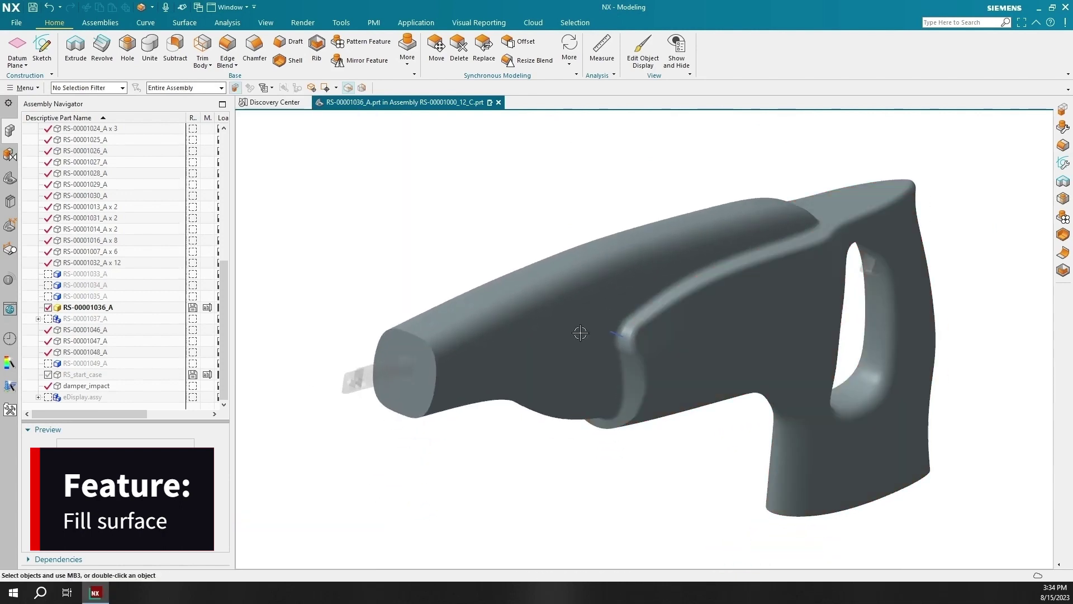
pyautogui.scroll(8, 95, 167)
pyautogui.click(93, 141)
pyautogui.scroll(-2, 414, 368)
pyautogui.moveTo(399, 366); pyautogui.dragTo(608, 315, button='middle')
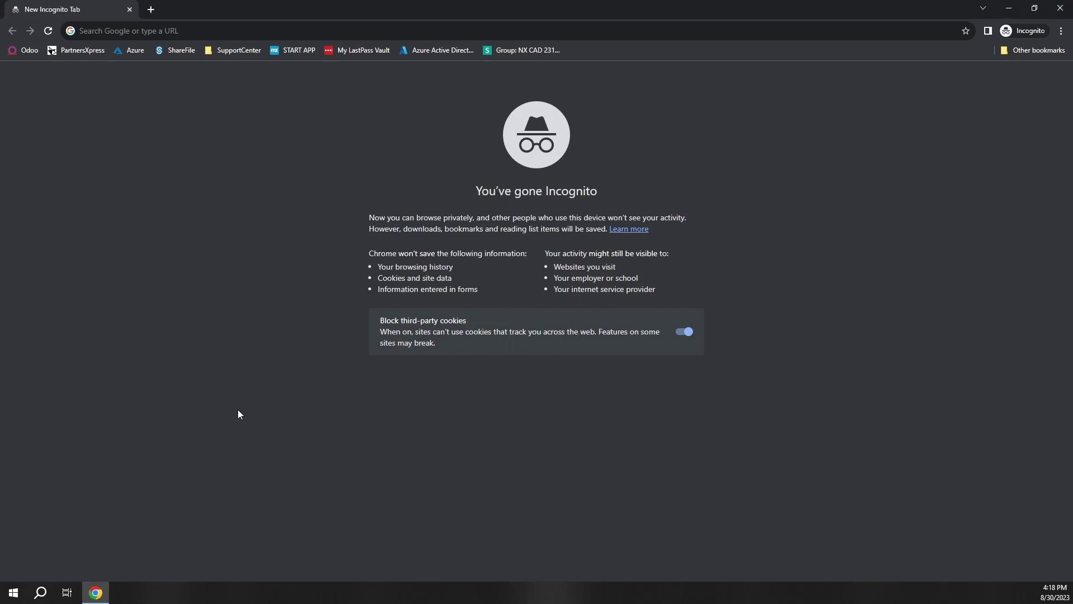
# - In Chrome, go to camlogic.com and open the site's Contact page
pyautogui.click(260, 32)
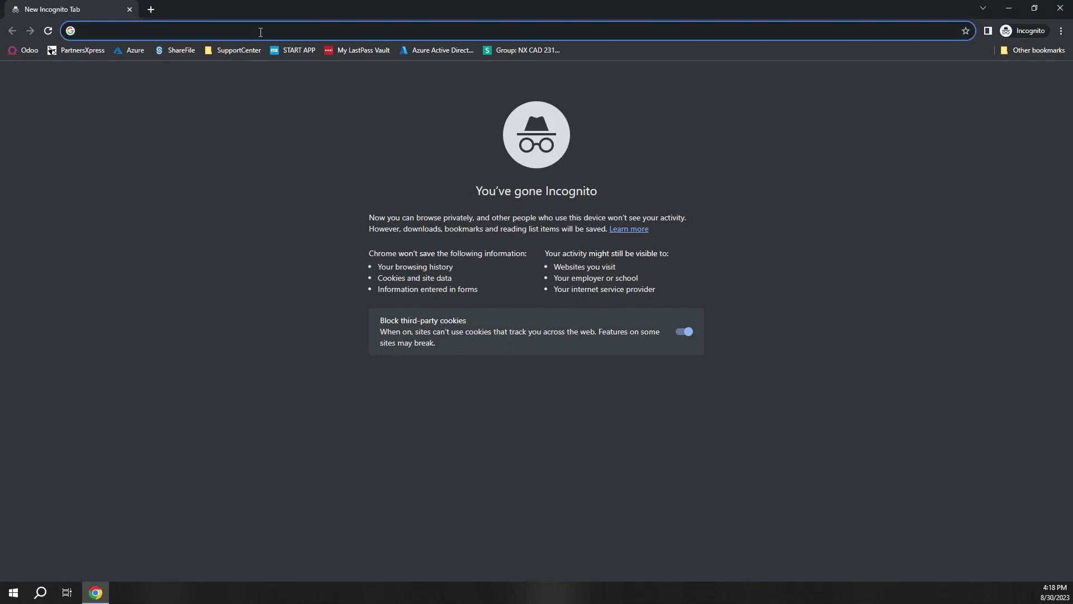
pyautogui.write('camlogic.com')
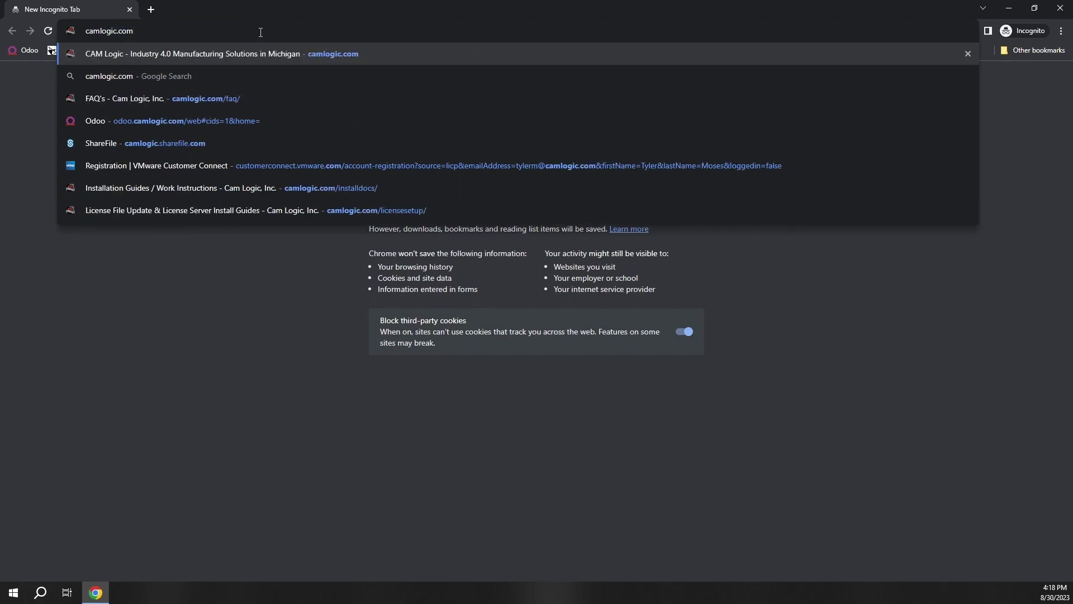
pyautogui.press('Return')
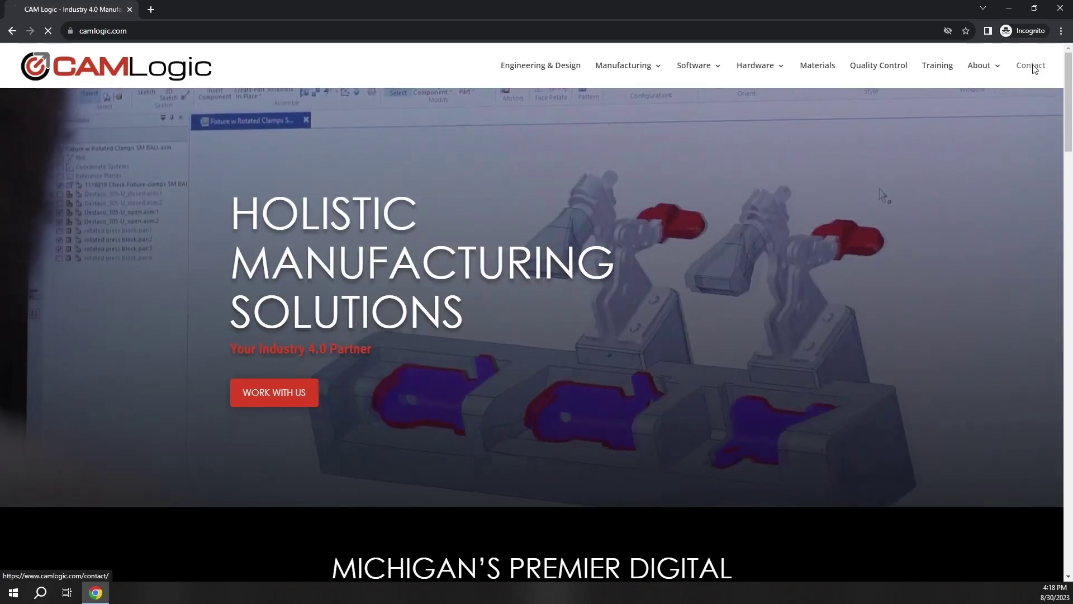
pyautogui.click(1032, 68)
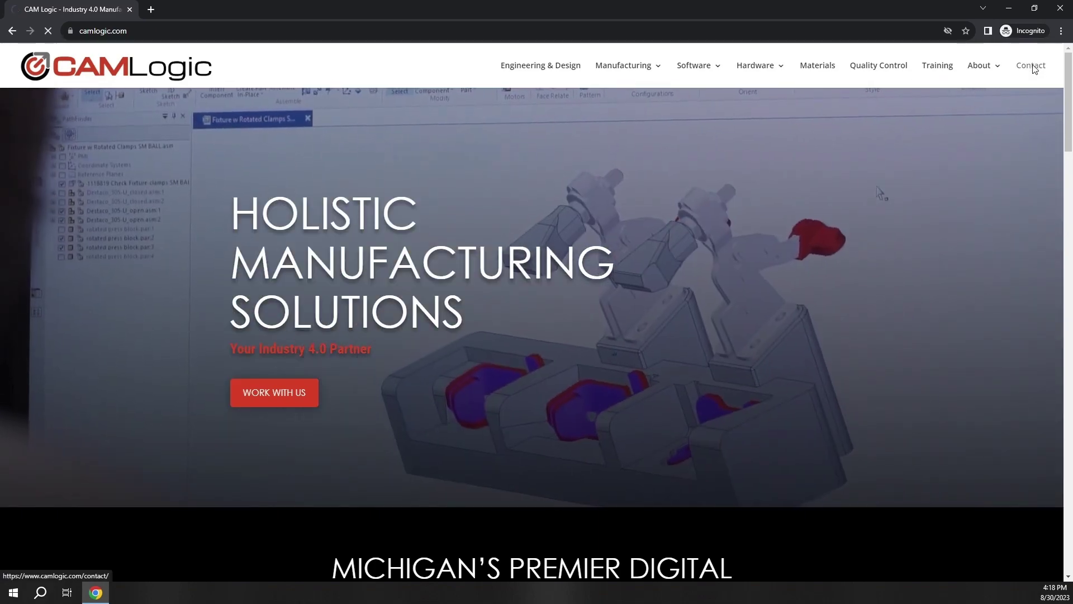